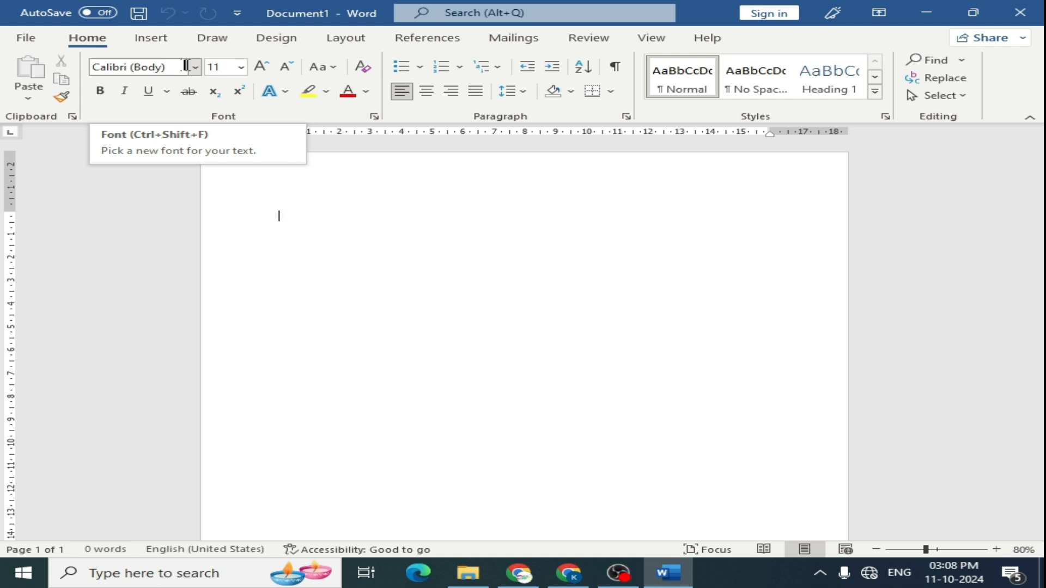
# - Set the font to Times New Roman at 14 pt and type Hello
pyautogui.click(185, 65)
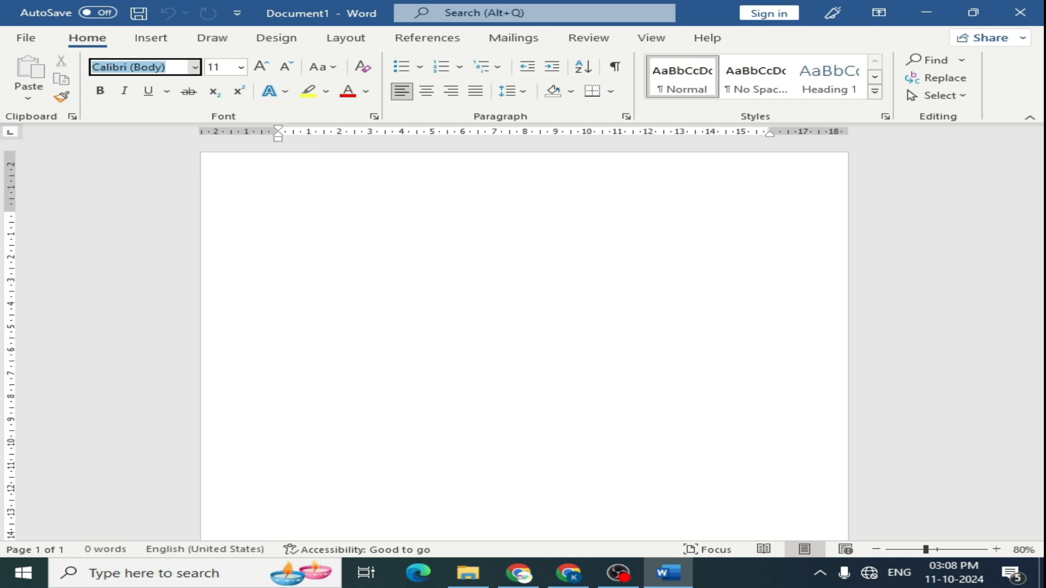
pyautogui.write('Times New Roma')
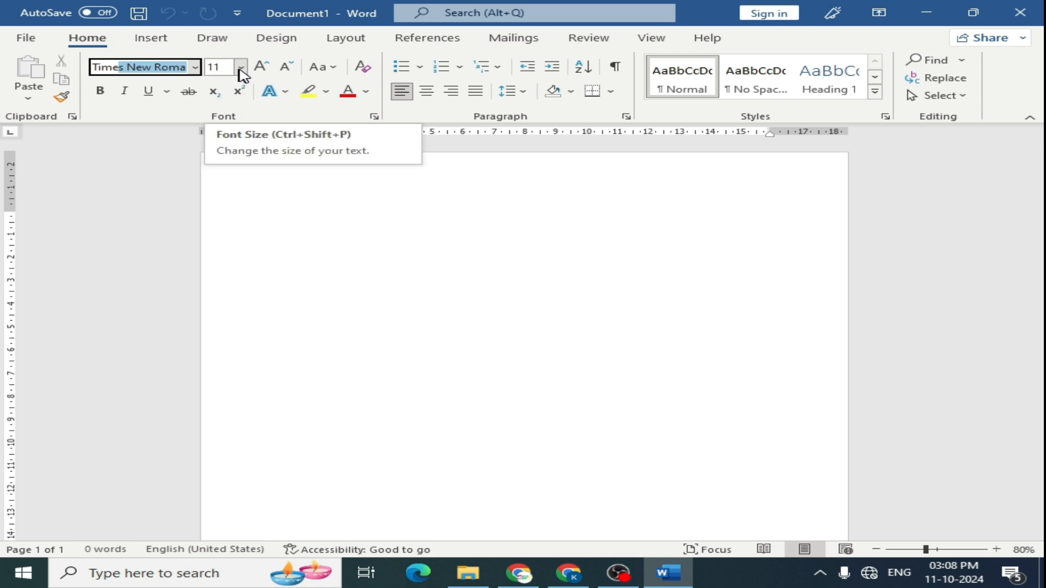
pyautogui.press('Return')
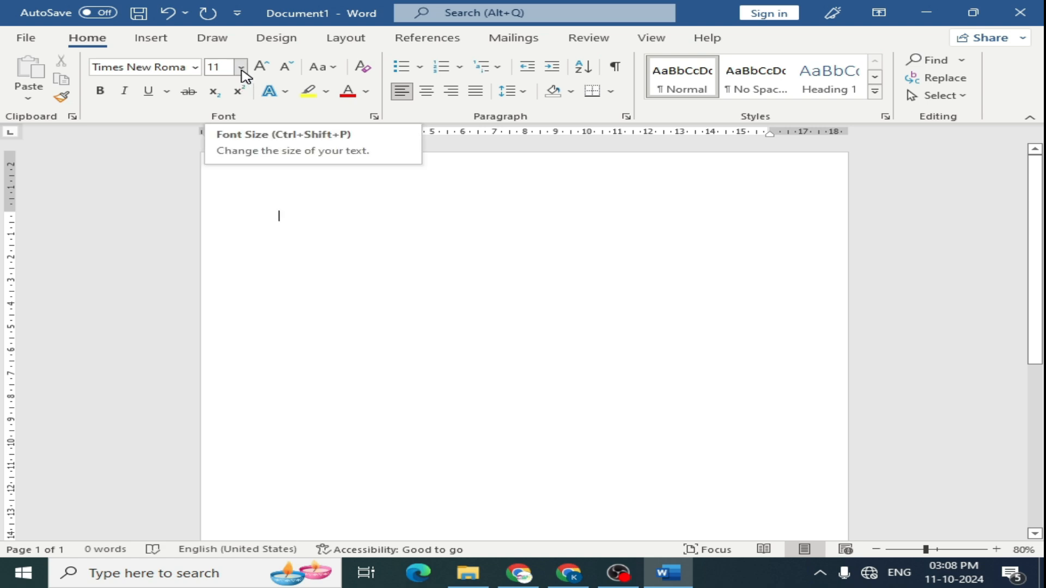
pyautogui.click(242, 69)
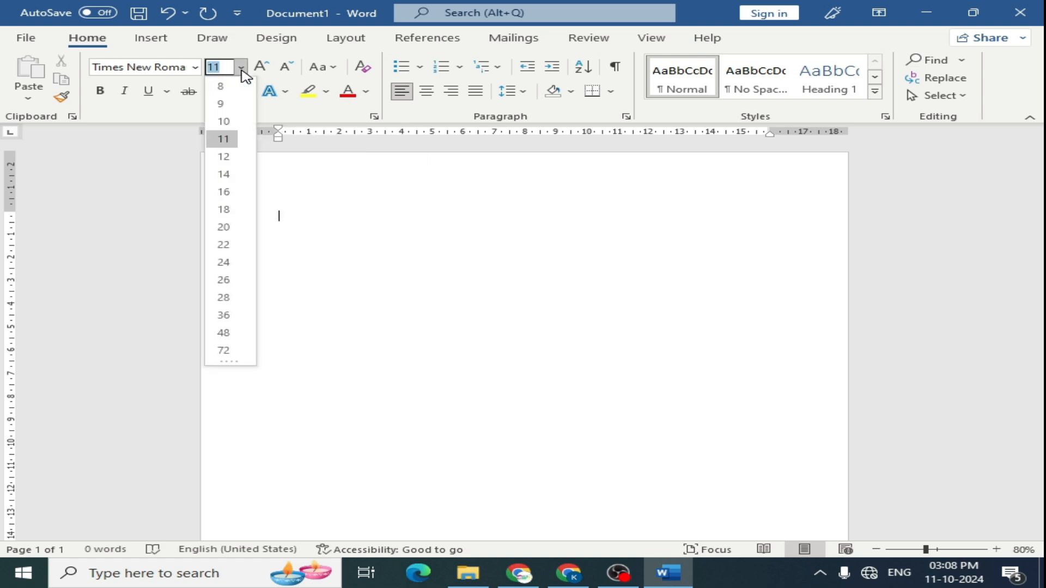
pyautogui.click(230, 174)
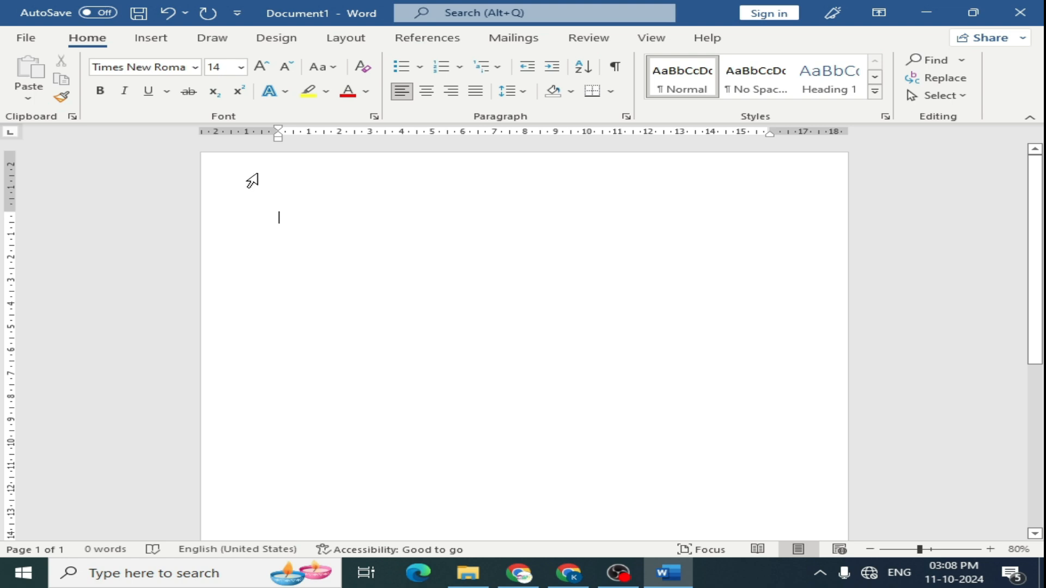
pyautogui.write('hello')
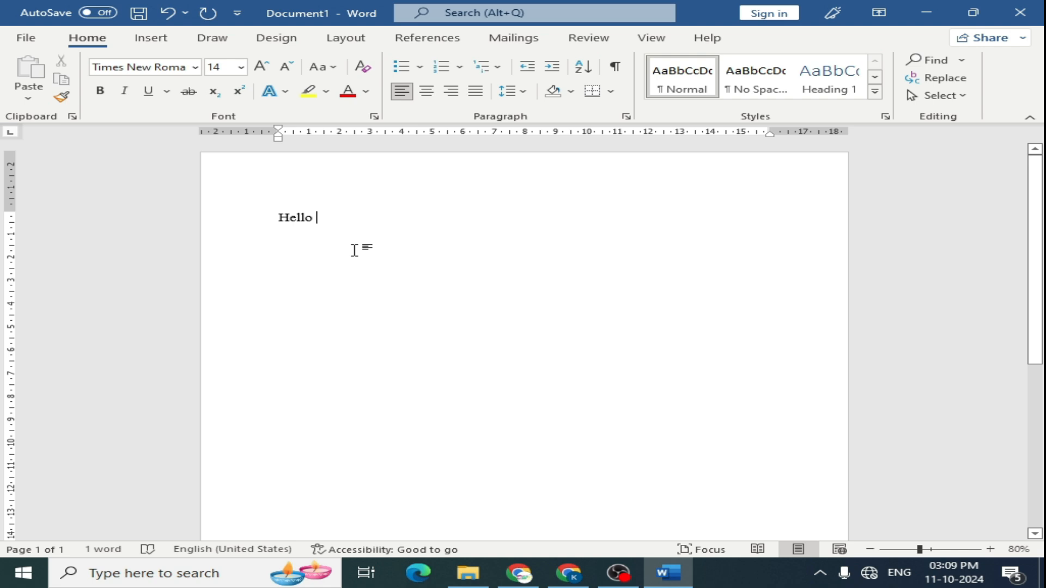
# - Switch the font to Kruti Dev 011 at 16 pt and type the Hindi word हैलो after Hello
pyautogui.click(196, 67)
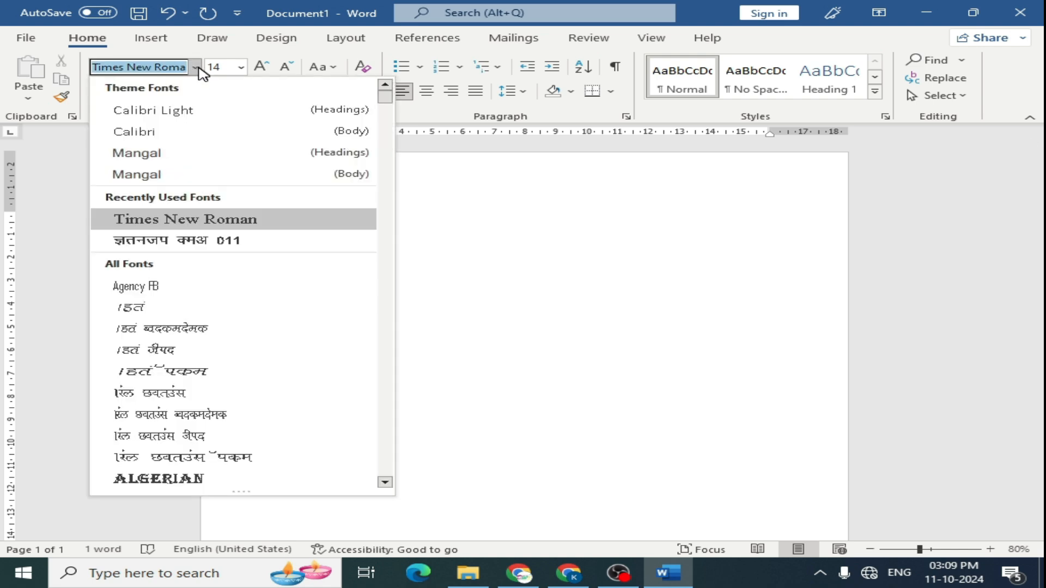
pyautogui.scroll(-6, 320, 227)
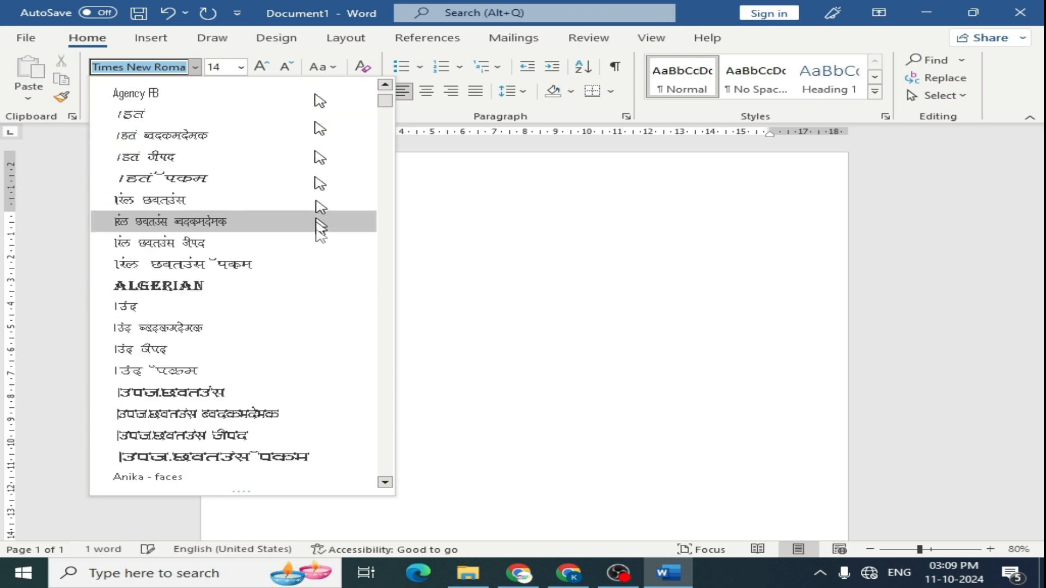
pyautogui.scroll(6, 309, 273)
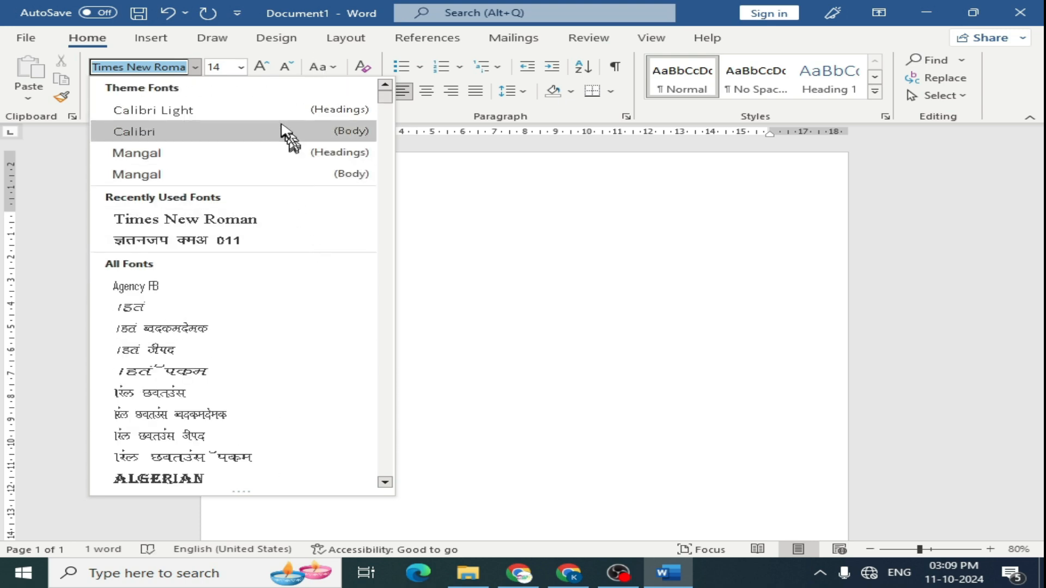
pyautogui.click(227, 245)
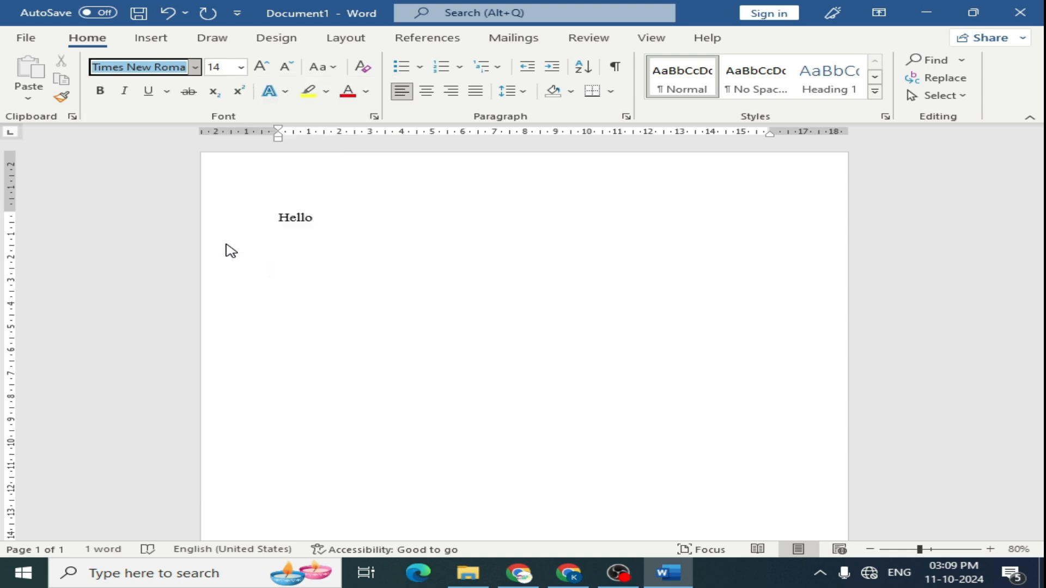
pyautogui.click(240, 68)
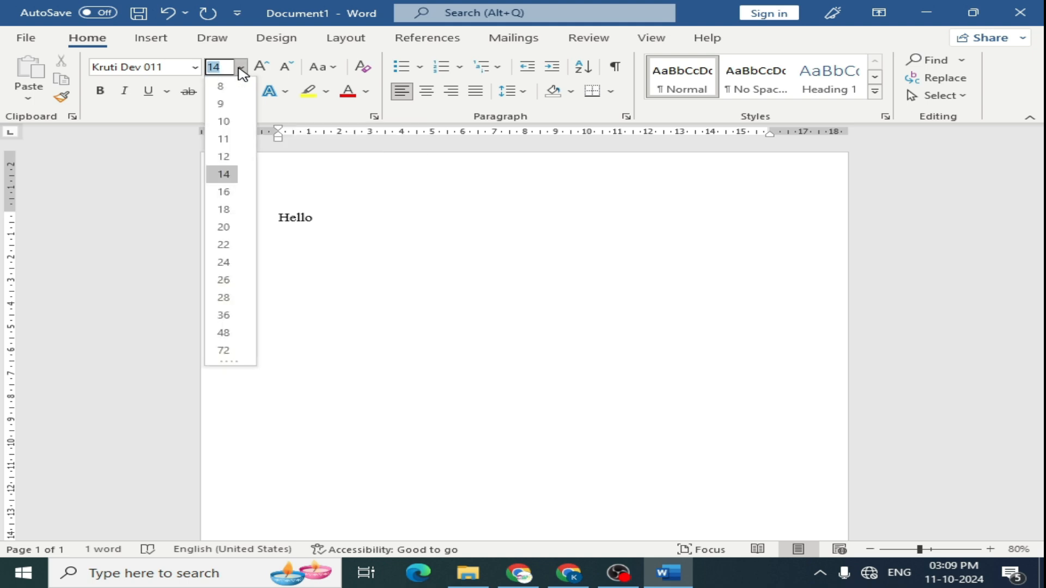
pyautogui.click(223, 193)
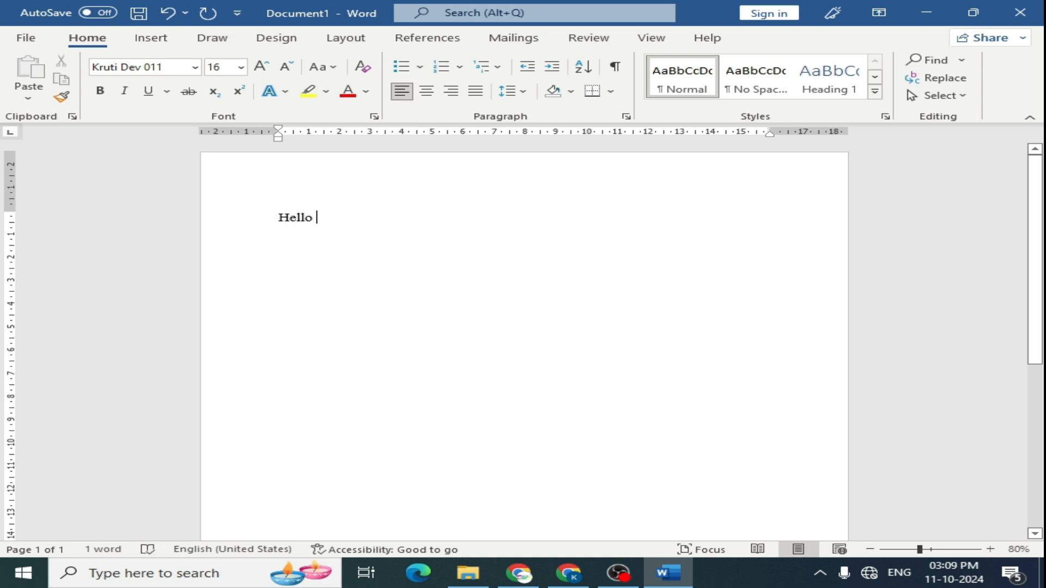
pyautogui.write('gS')
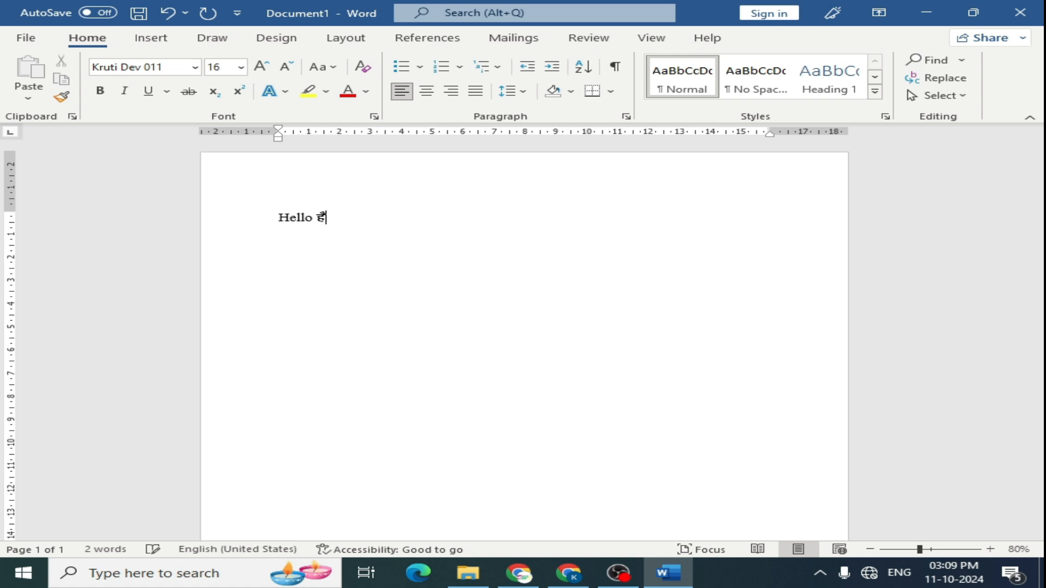
pyautogui.write('yks')
# - Open the Font dialog and close it again, twice
pyautogui.hotkey('ctrl', 'd')
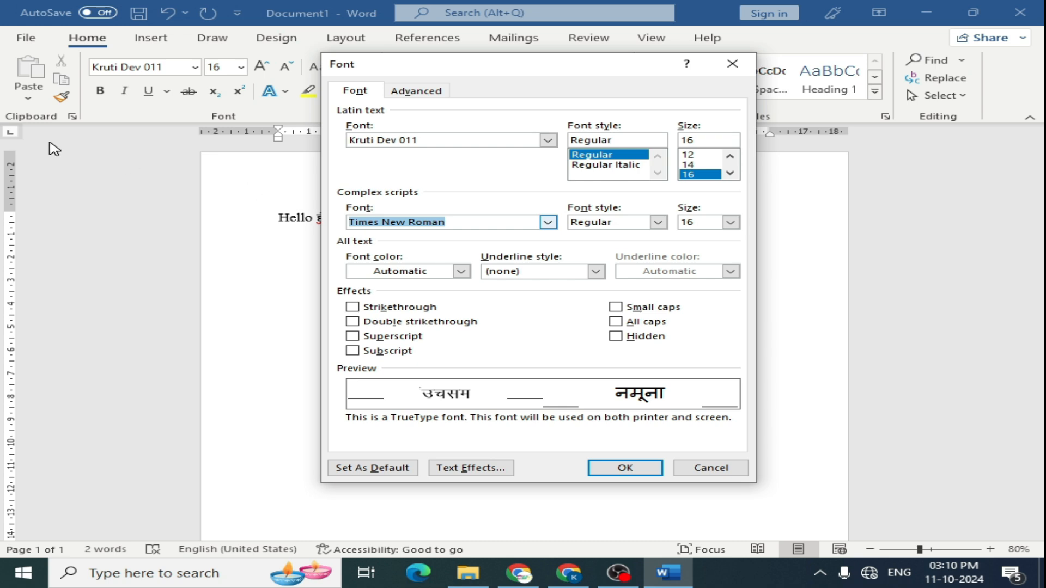
pyautogui.click(732, 63)
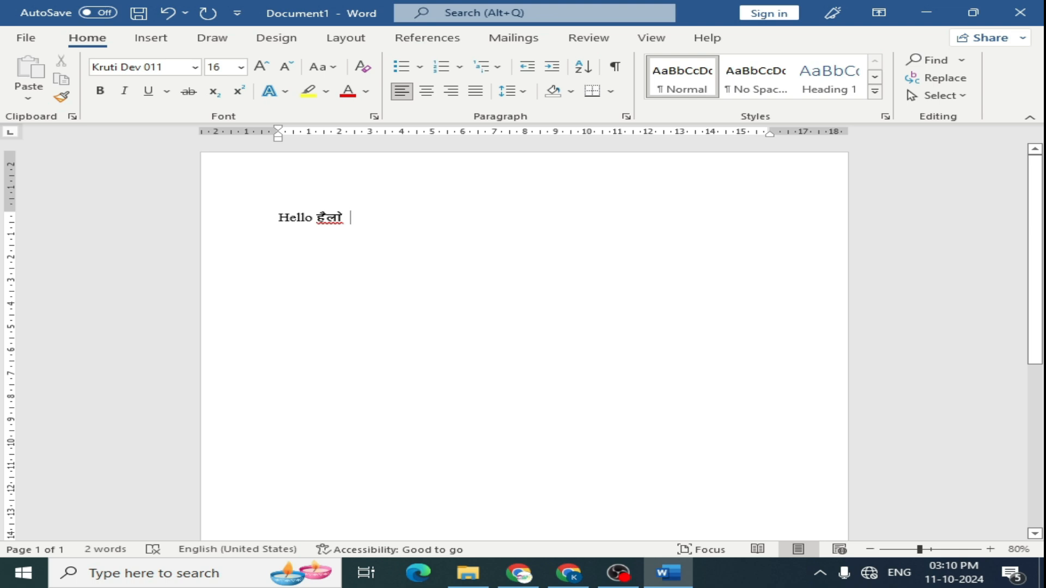
pyautogui.hotkey('ctrl', 'shift', 'f')
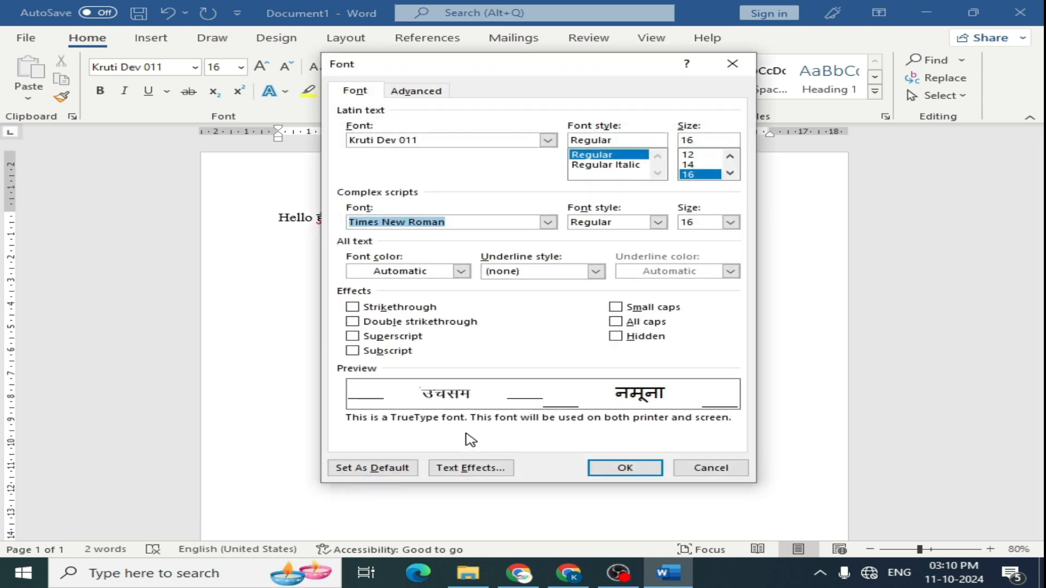
pyautogui.click(732, 64)
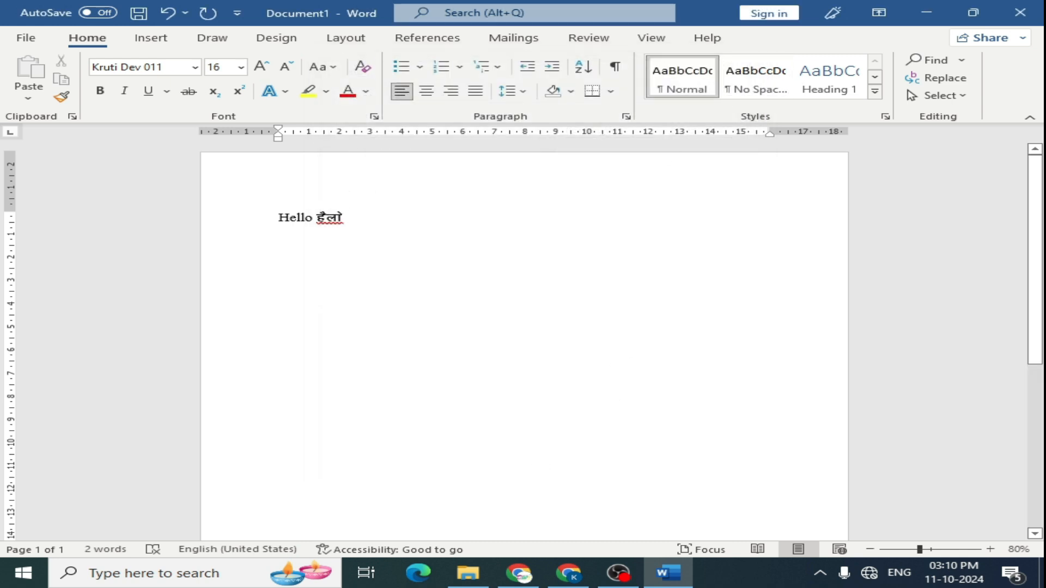
# - Increase the font size at the cursor step by step up to 36 pt
pyautogui.hotkey('ctrl', 'shift', '.')
pyautogui.hotkey('ctrl', 'shift', '.')
pyautogui.hotkey('ctrl', 'shift', '.')
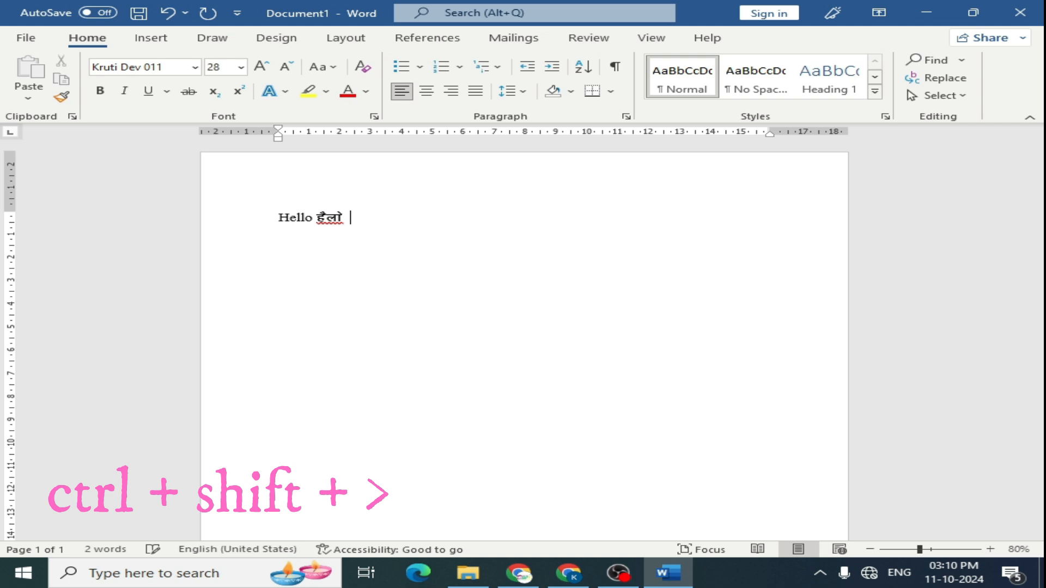
pyautogui.hotkey('ctrl', 'shift', '.')
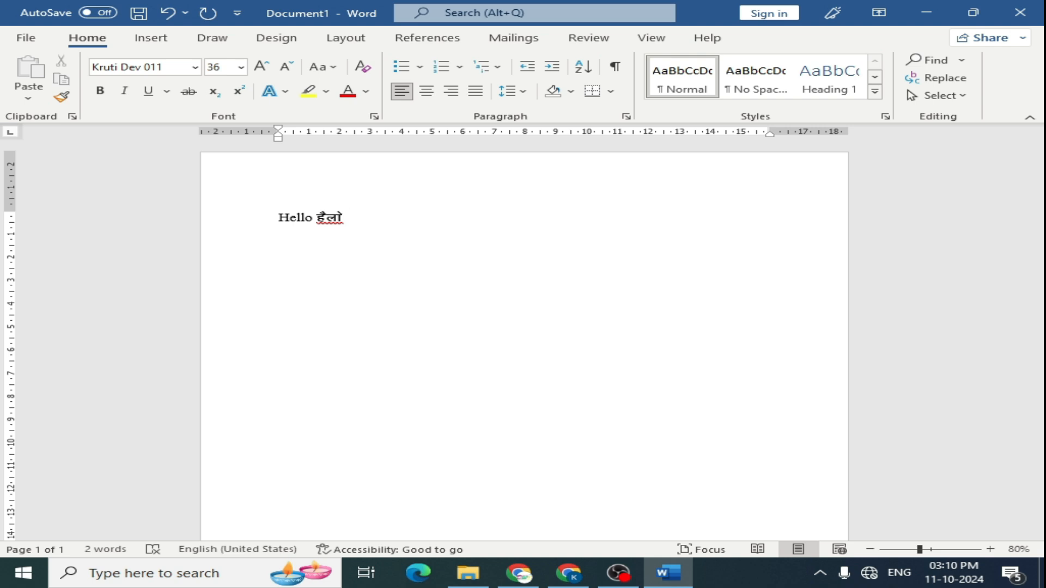
# - Select the whole Hello line and enlarge its font size step by step
pyautogui.hotkey('shift', 'Left')
pyautogui.hotkey('shift', 'Left')
pyautogui.hotkey('shift', 'Left')
pyautogui.hotkey('shift', 'Left')
pyautogui.hotkey('shift', 'Left')
pyautogui.hotkey('shift', 'Left')
pyautogui.hotkey('shift', 'Left')
pyautogui.hotkey('shift', 'Left')
pyautogui.hotkey('shift', 'Left')
pyautogui.hotkey('shift', 'Left')
pyautogui.hotkey('shift', 'Left')
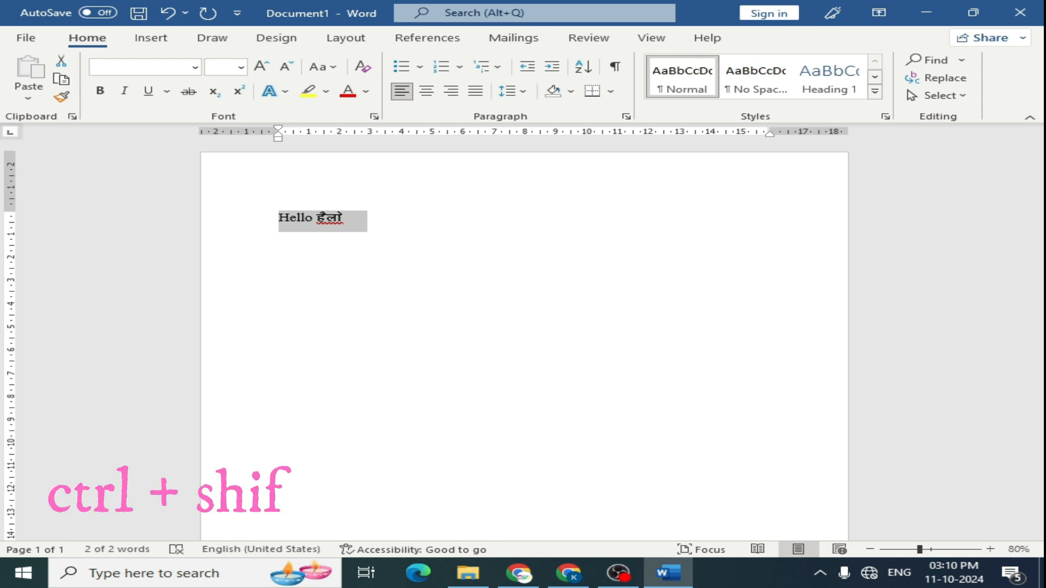
pyautogui.hotkey('ctrl', 'shift', '.')
pyautogui.hotkey('ctrl', 'shift', '.')
pyautogui.hotkey('ctrl', 'shift', '.')
pyautogui.hotkey('ctrl', 'shift', '.')
pyautogui.hotkey('ctrl', 'shift', '.')
pyautogui.hotkey('ctrl', 'shift', '.')
pyautogui.hotkey('ctrl', 'shift', '.')
pyautogui.hotkey('ctrl', 'shift', '.')
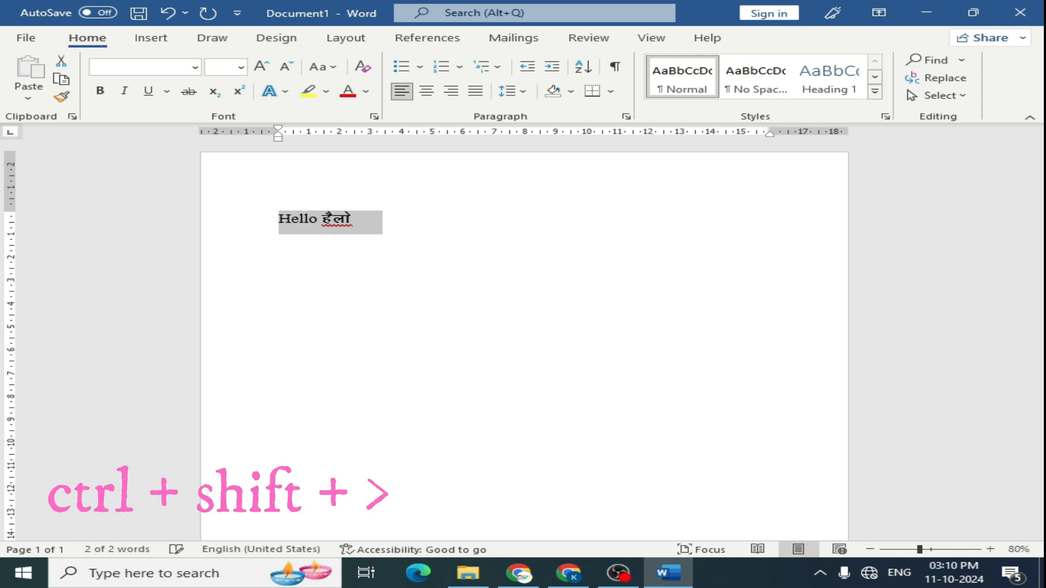
pyautogui.hotkey('ctrl', 'shift', '.')
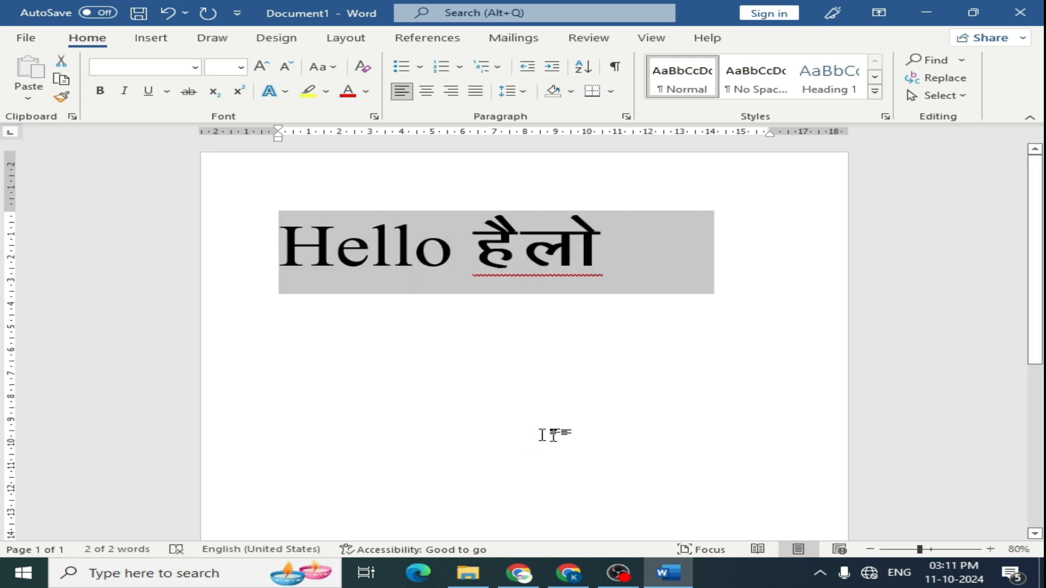
pyautogui.click(263, 68)
pyautogui.click(263, 68)
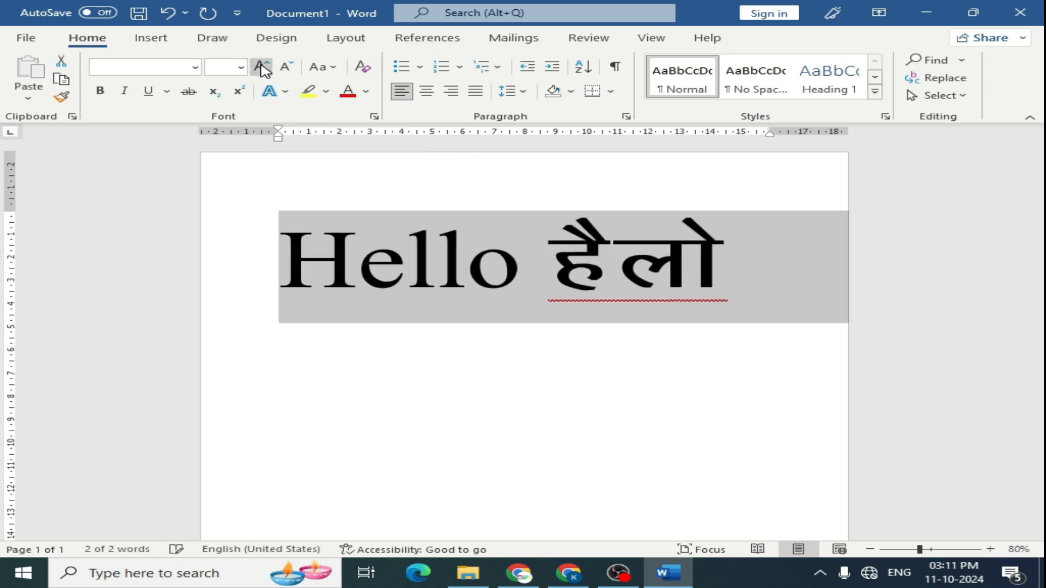
pyautogui.click(263, 69)
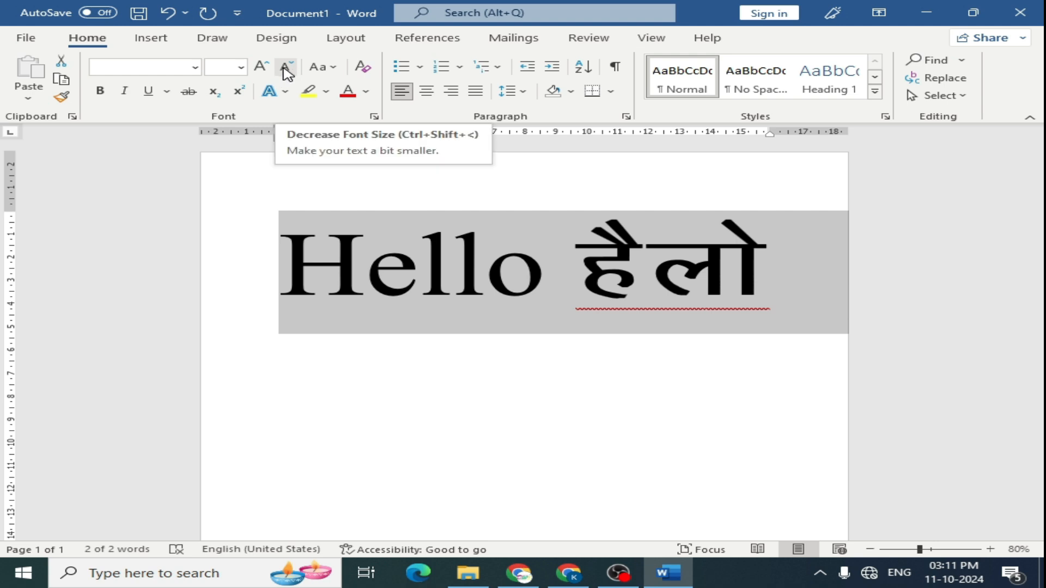
# - Shrink the selected line's font size step by step
pyautogui.press('ctrl+shift+less')
pyautogui.press('ctrl+shift+less')
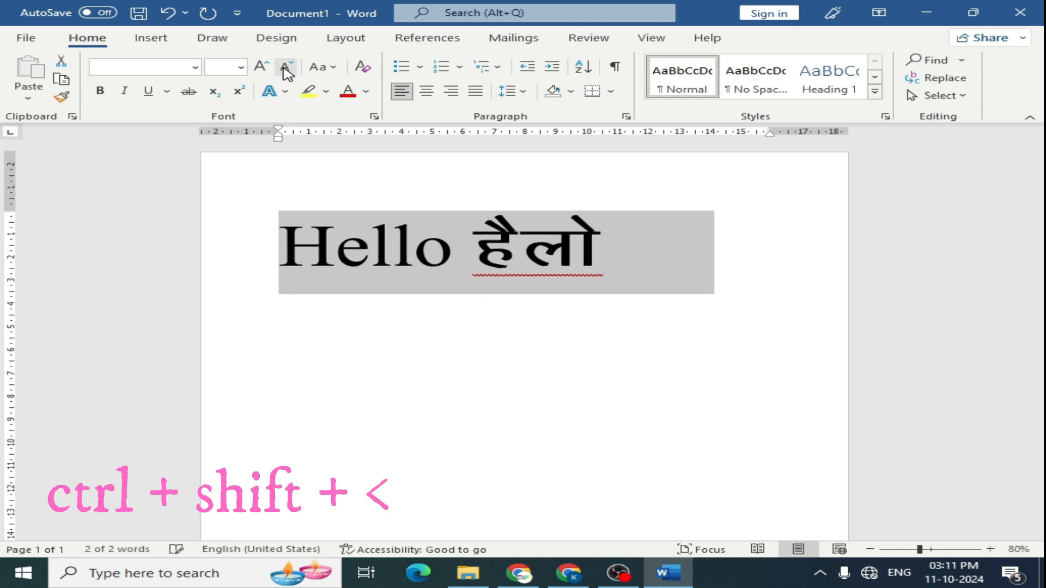
pyautogui.press('ctrl+shift+less')
pyautogui.press('ctrl+shift+less')
pyautogui.press('ctrl+shift+less')
pyautogui.press('ctrl+shift+less')
pyautogui.press('ctrl+shift+less')
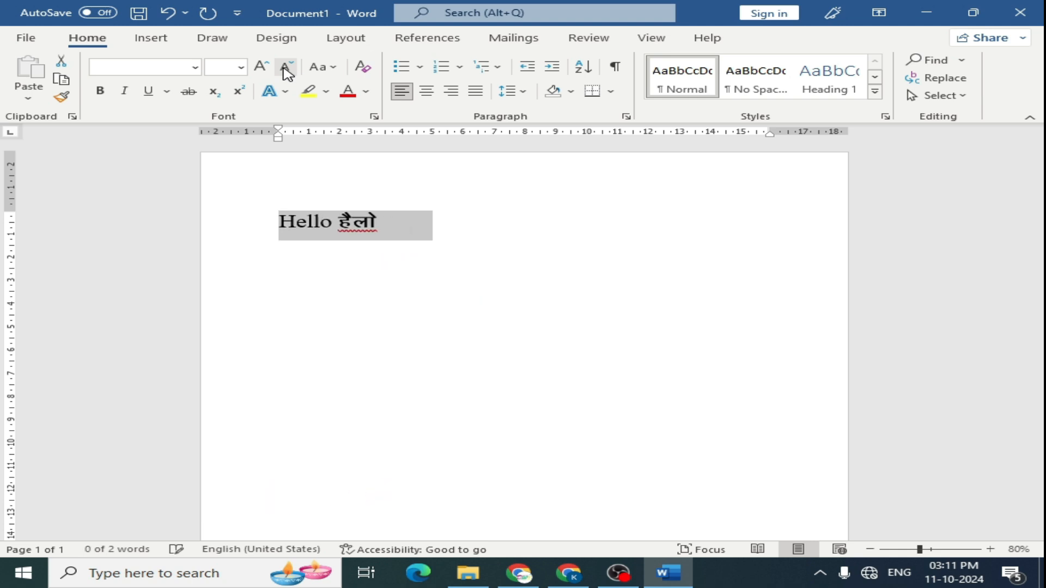
pyautogui.click(285, 67)
pyautogui.click(285, 67)
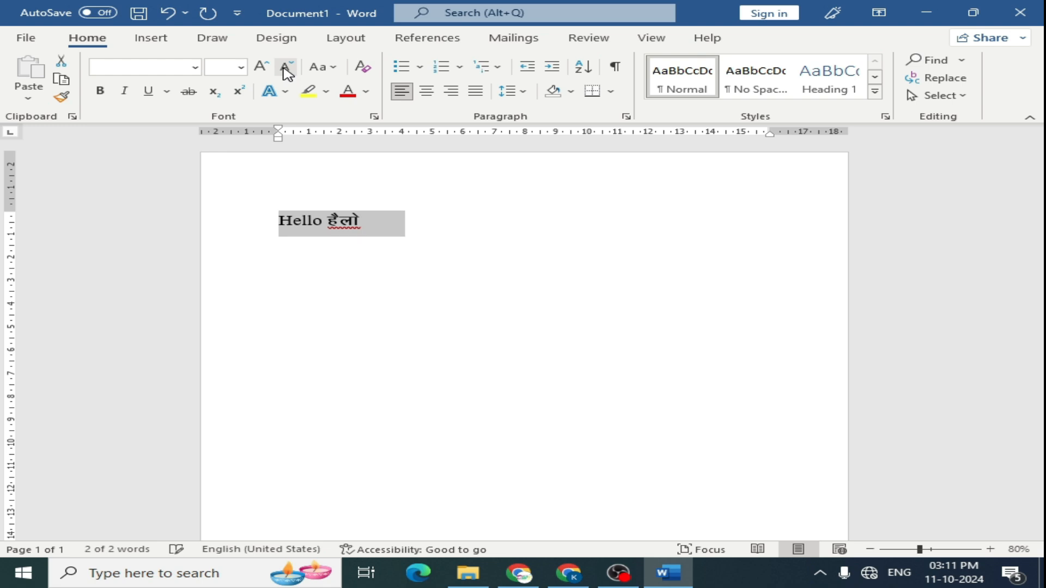
pyautogui.click(285, 67)
pyautogui.click(285, 67)
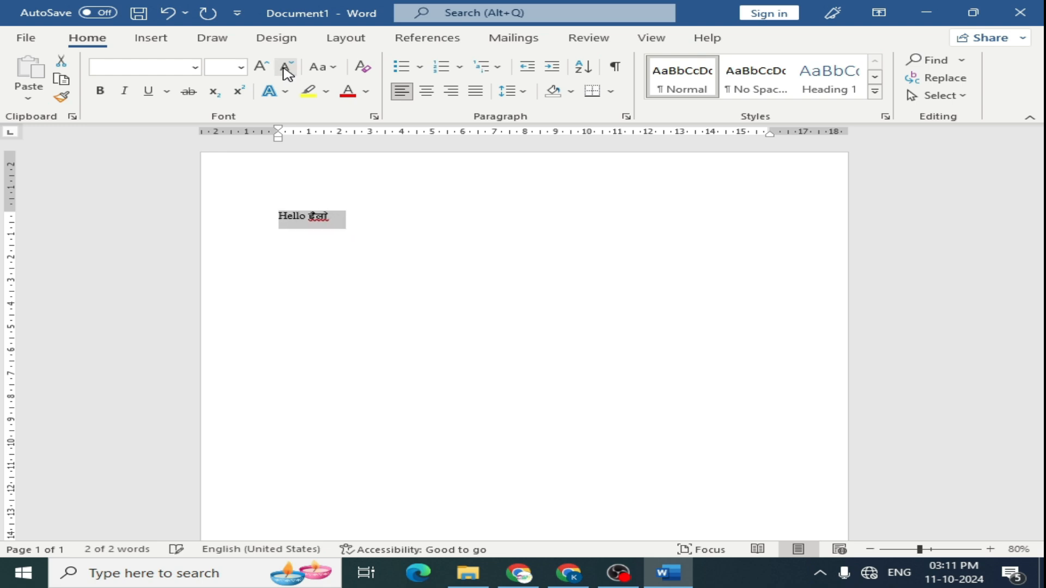
pyautogui.click(286, 68)
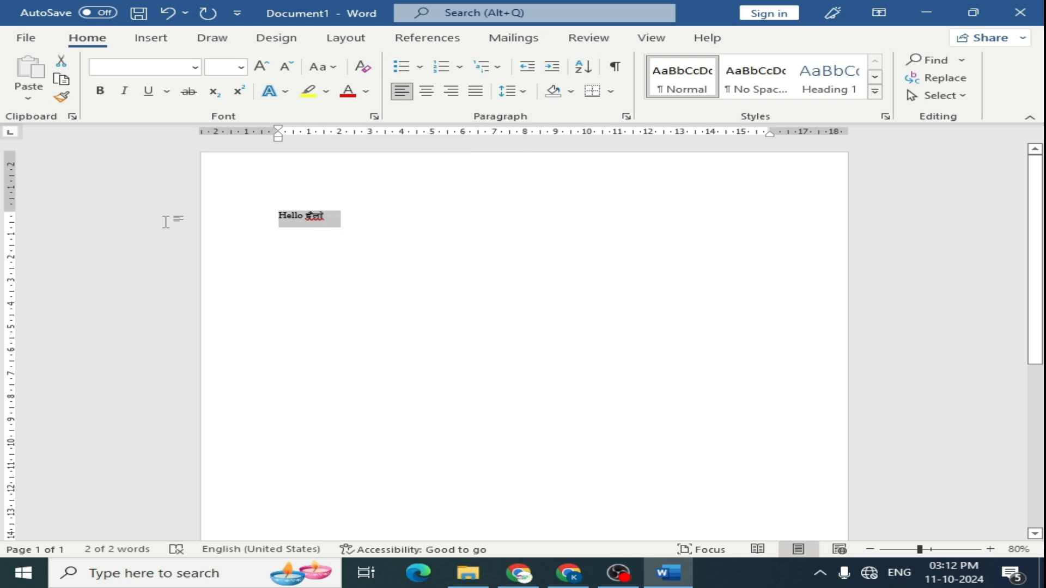
# - Delete the line and insert random sample paragraphs by entering =rand()
pyautogui.press('BackSpace')
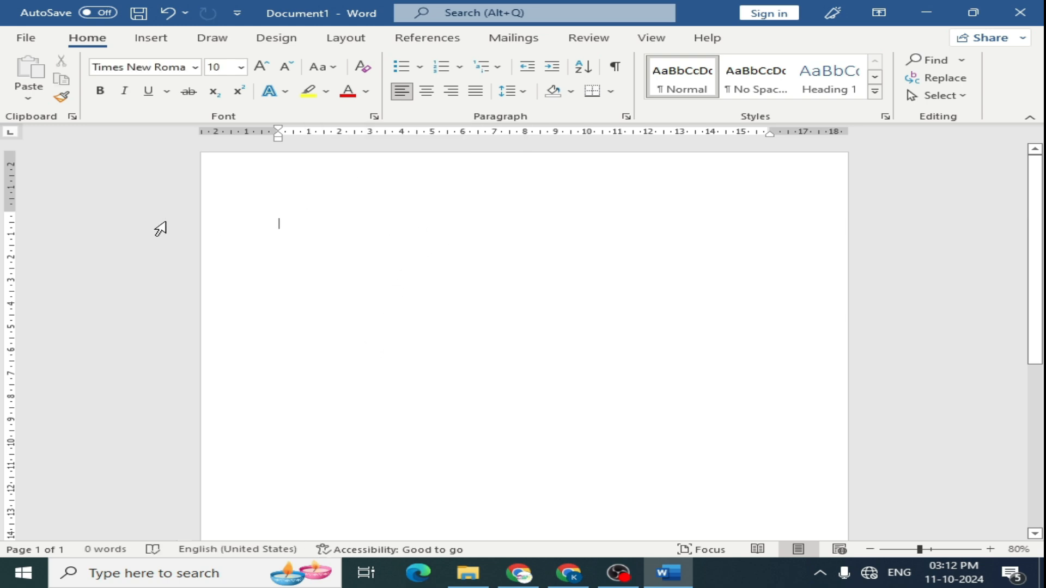
pyautogui.write('+')
pyautogui.write('nd()')
pyautogui.press('Return')
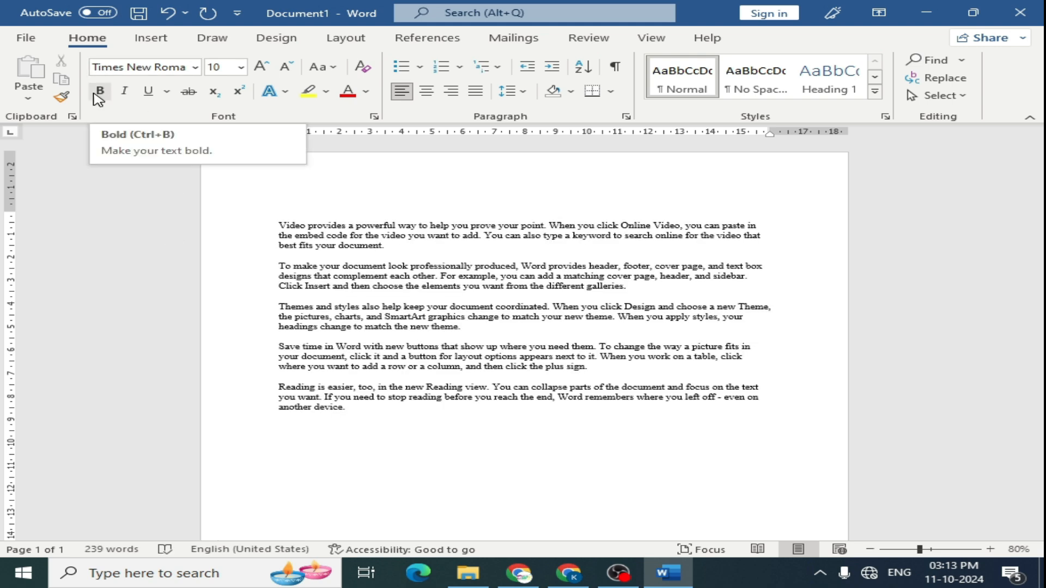
# - Select all the text and change its case to UPPERCASE
pyautogui.hotkey('ctrl', 'a')
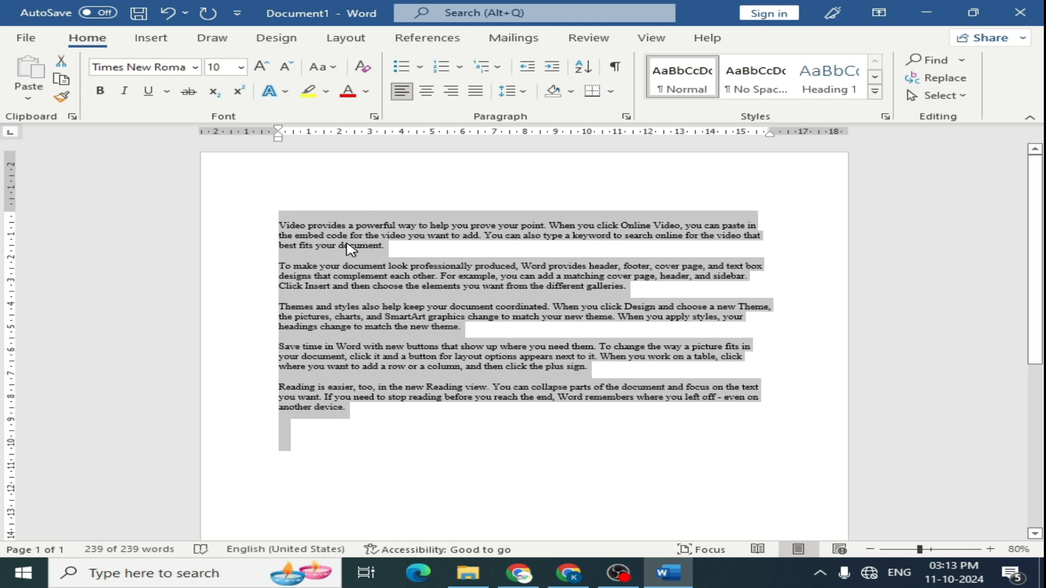
pyautogui.click(333, 69)
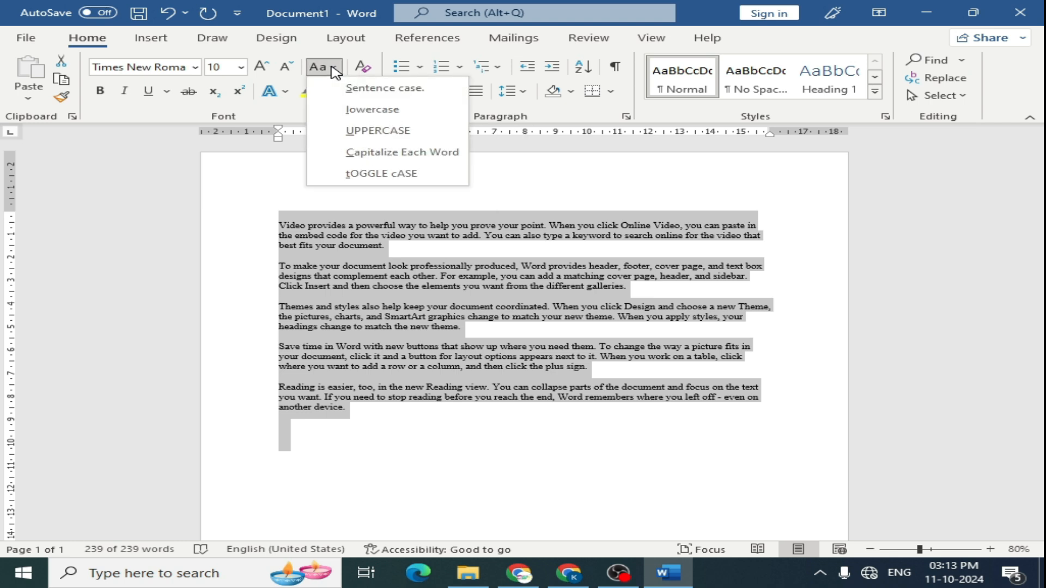
pyautogui.click(376, 131)
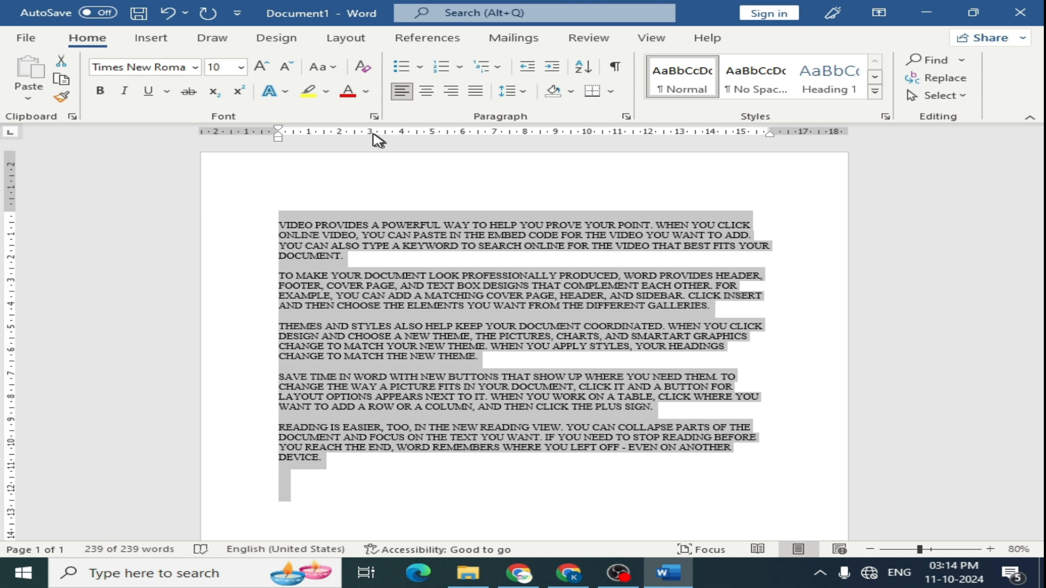
# - Switch all the selected text to lowercase, and switch it again to Sentence case
pyautogui.click(325, 68)
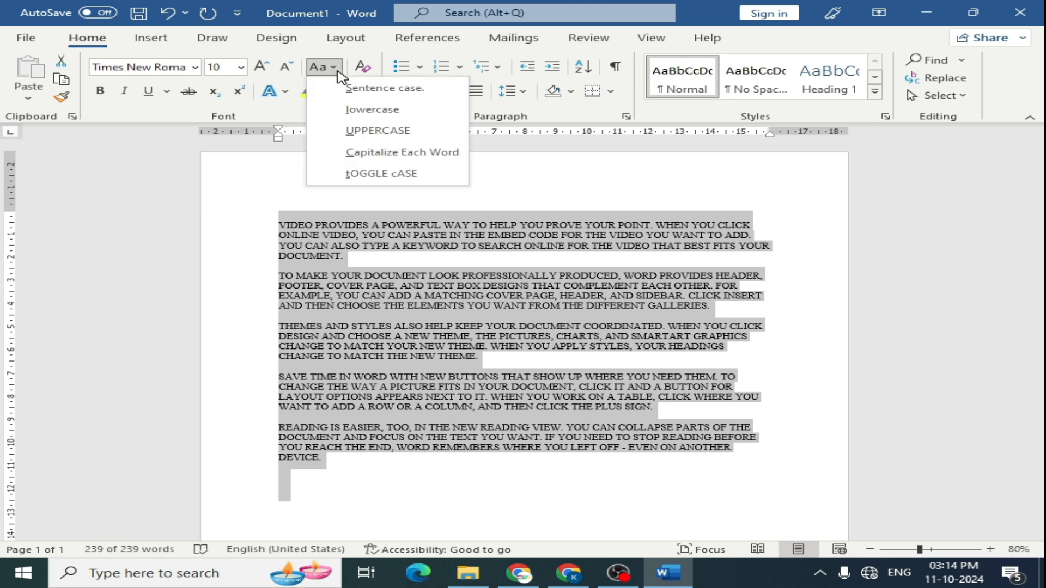
pyautogui.click(369, 111)
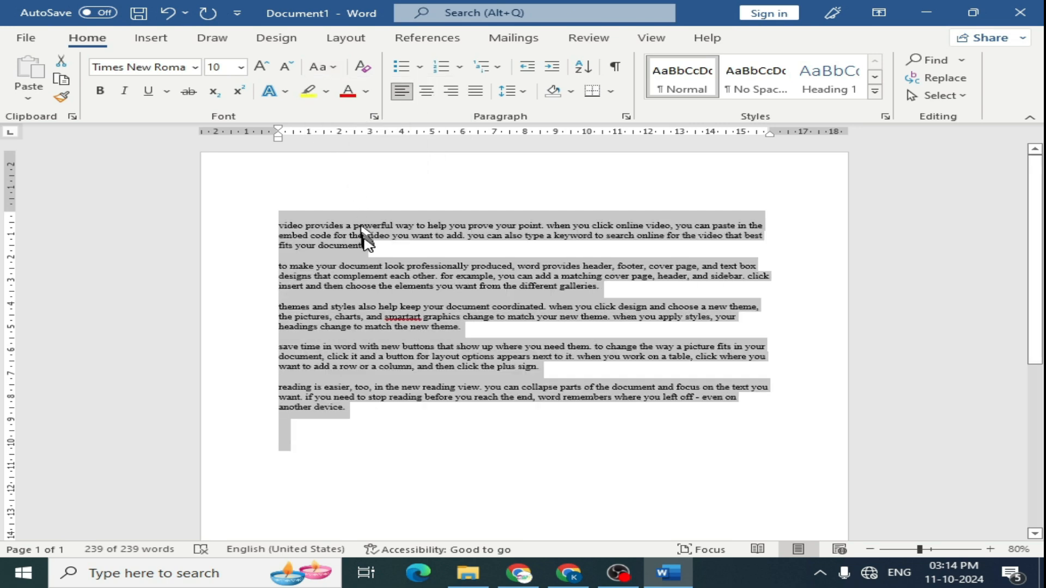
pyautogui.scroll(4, 365, 245)
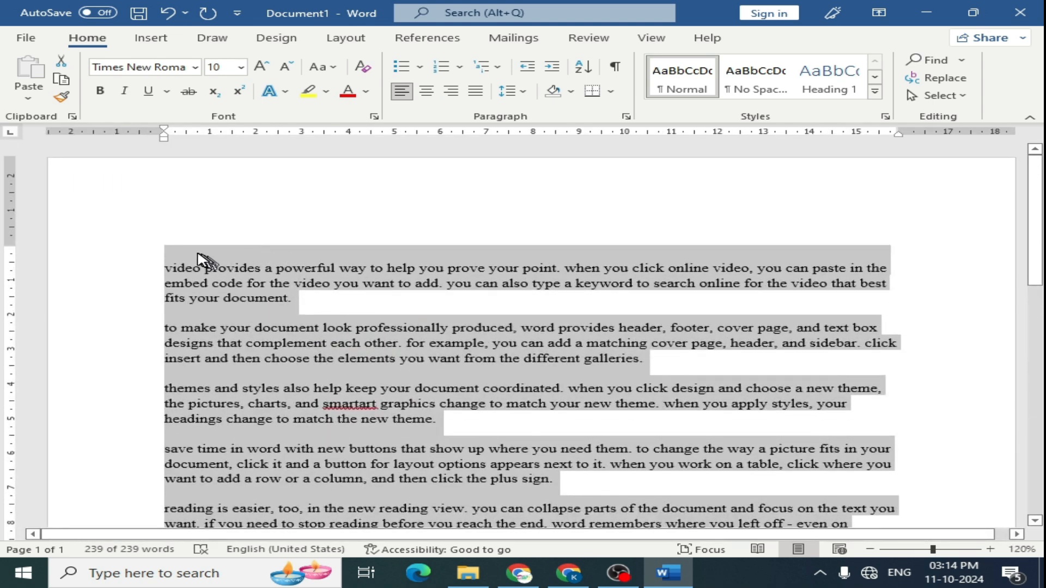
pyautogui.click(337, 65)
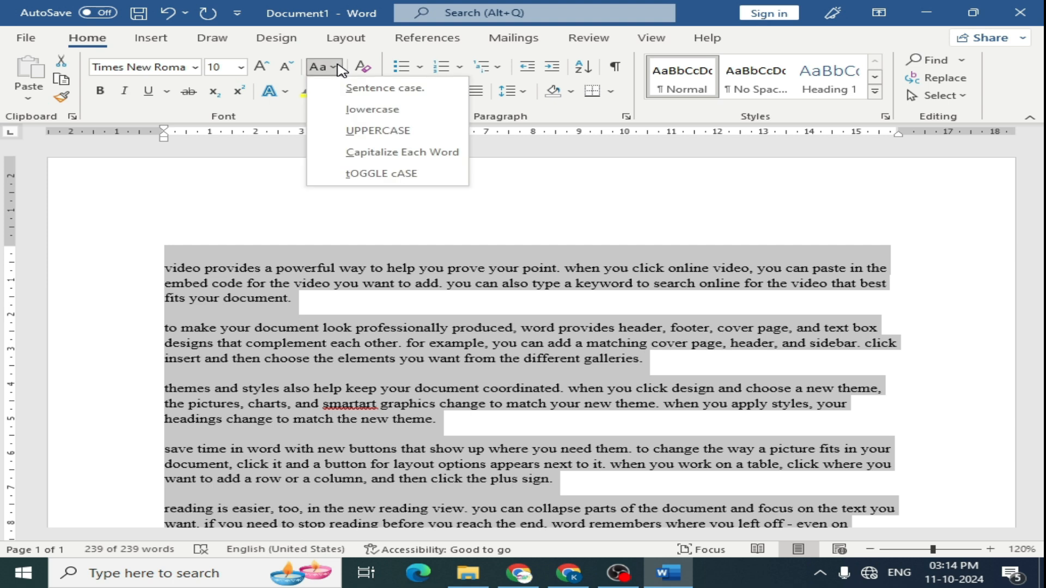
pyautogui.click(349, 90)
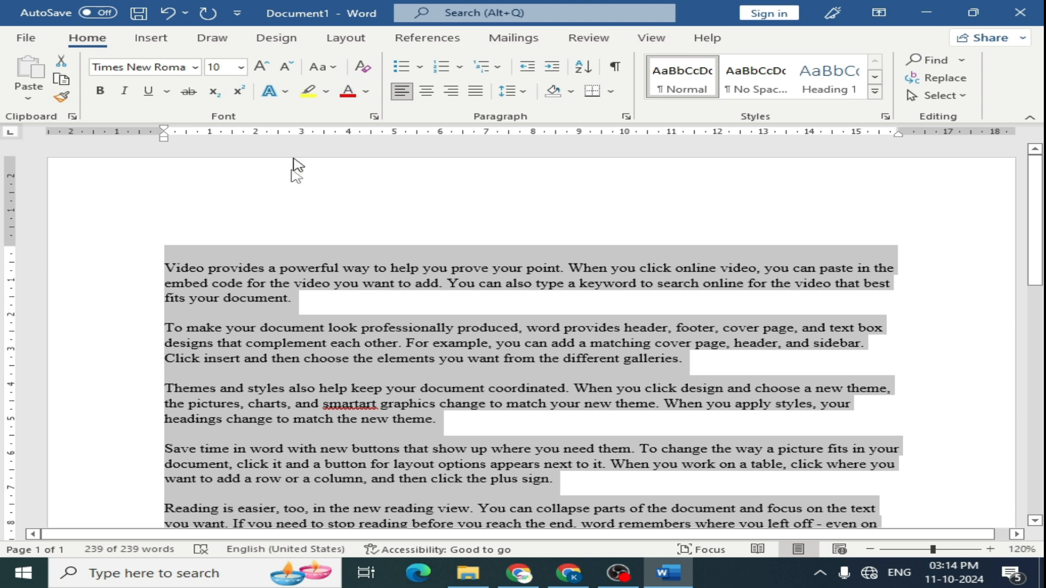
pyautogui.click(165, 268)
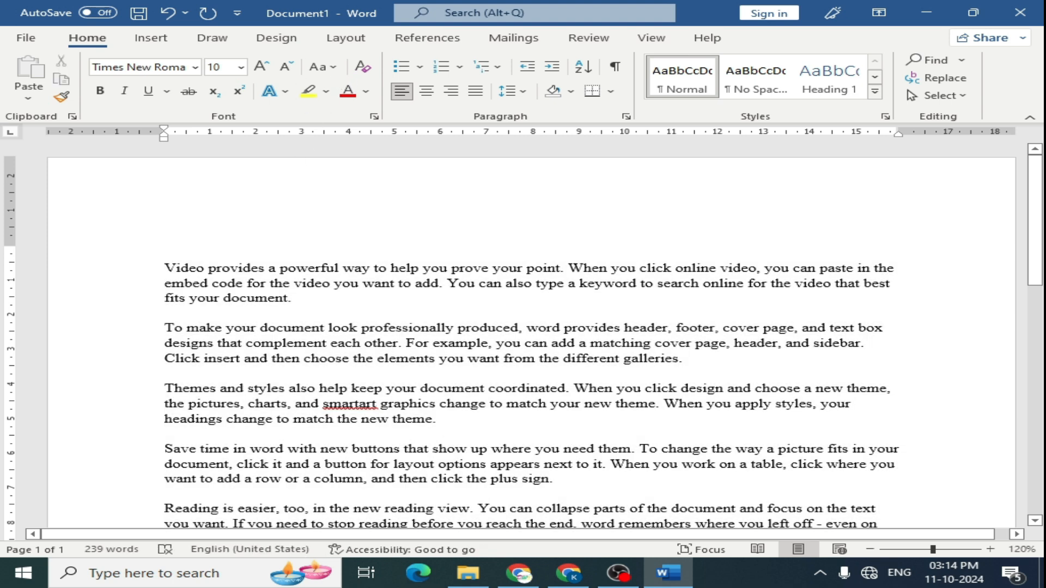
pyautogui.moveTo(169, 267); pyautogui.dragTo(177, 268)
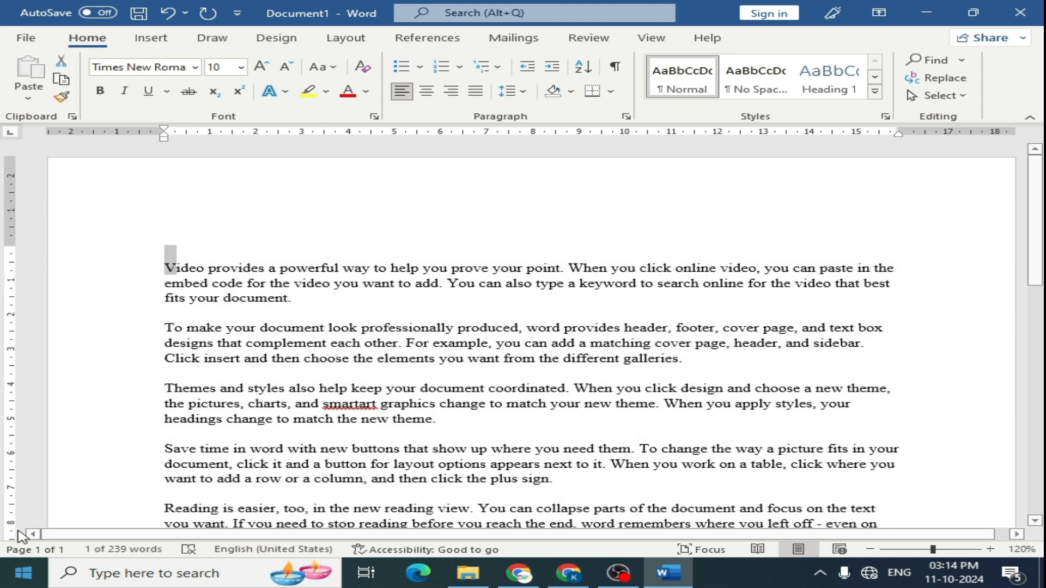
pyautogui.moveTo(566, 267); pyautogui.dragTo(579, 267)
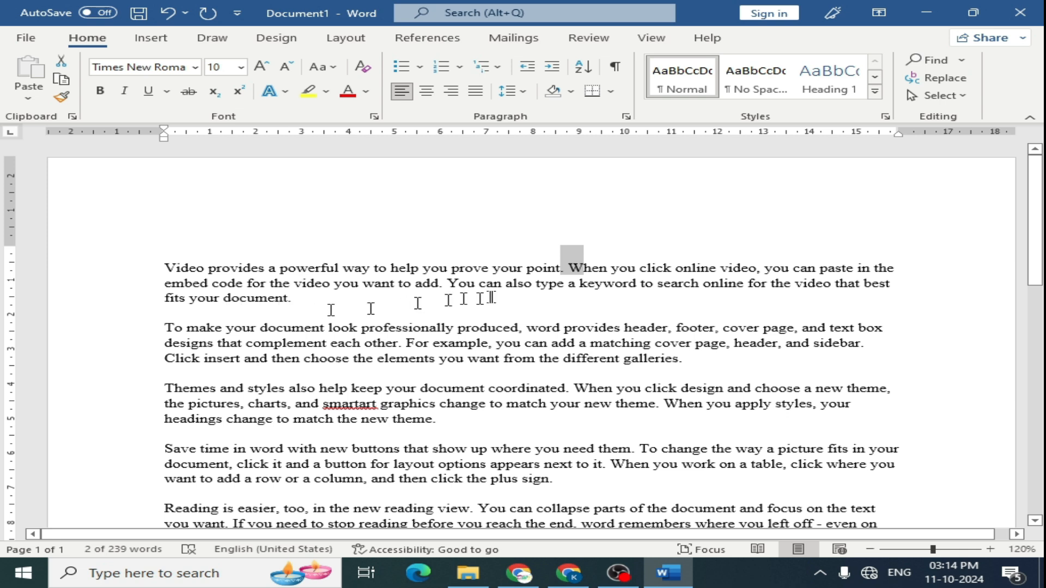
pyautogui.moveTo(448, 283); pyautogui.dragTo(458, 283)
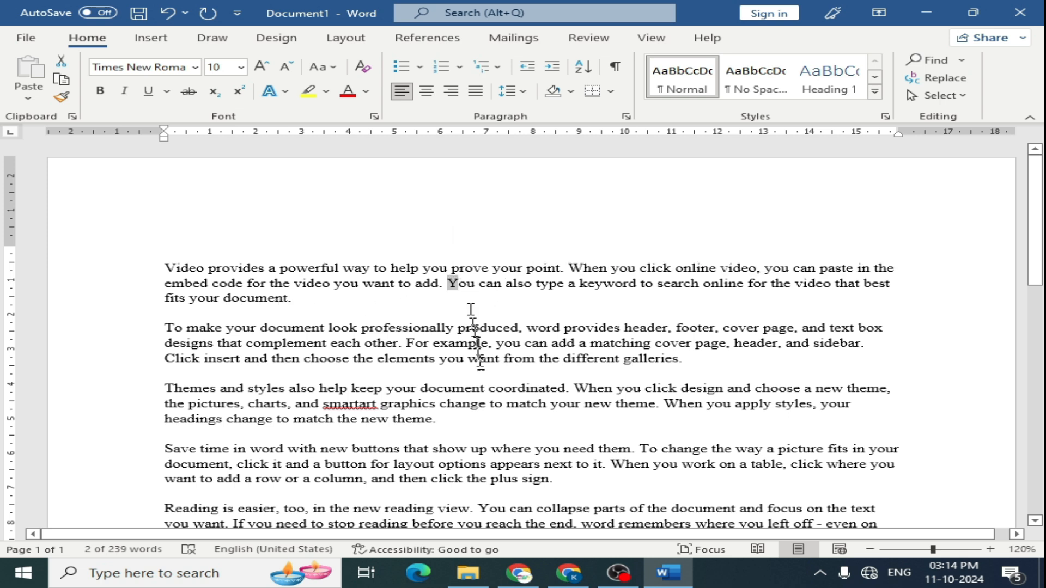
# - Capitalize the word matching in the second paragraph with Capitalize Each Word
pyautogui.click(647, 343)
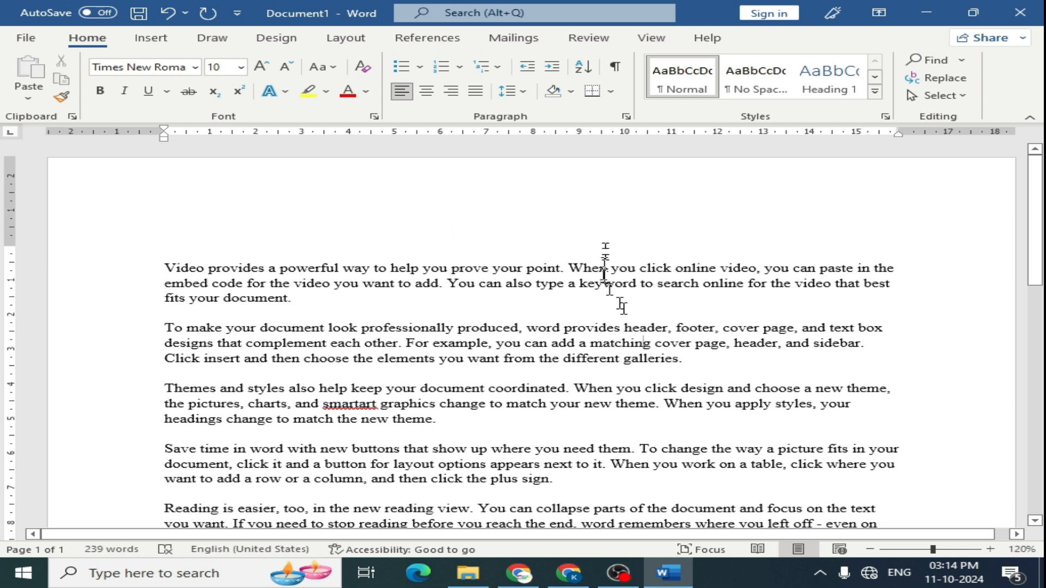
pyautogui.click(332, 67)
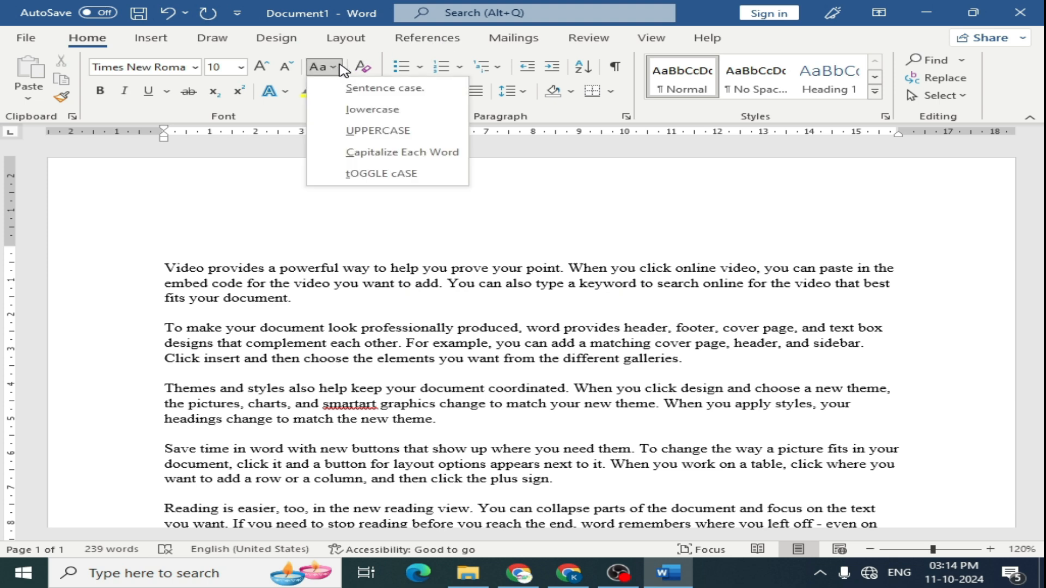
pyautogui.click(374, 158)
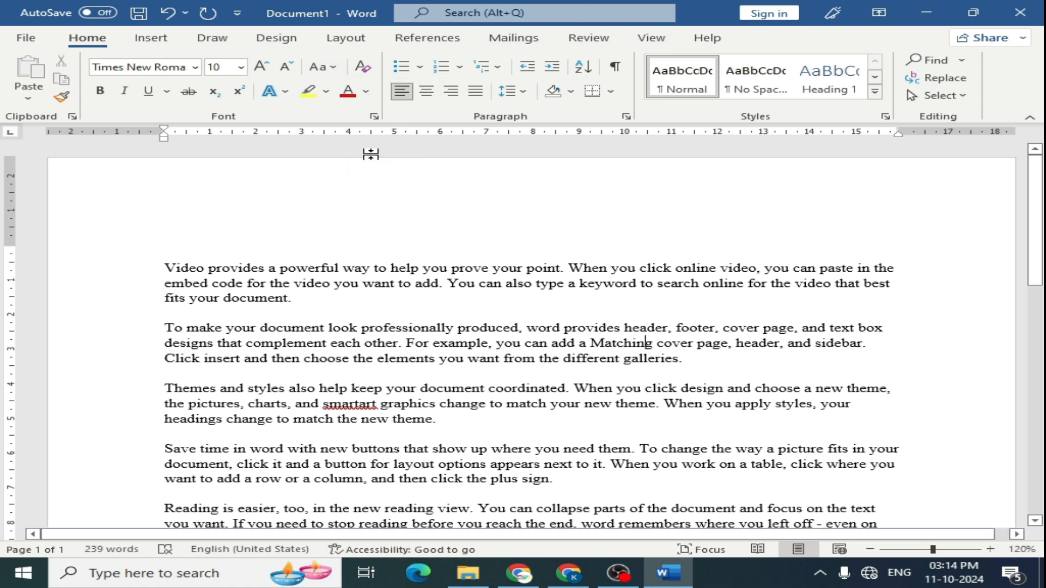
# - Select all the text and apply Capitalize Each Word, followed by tOGGLE cASE
pyautogui.hotkey('ctrl', 'a')
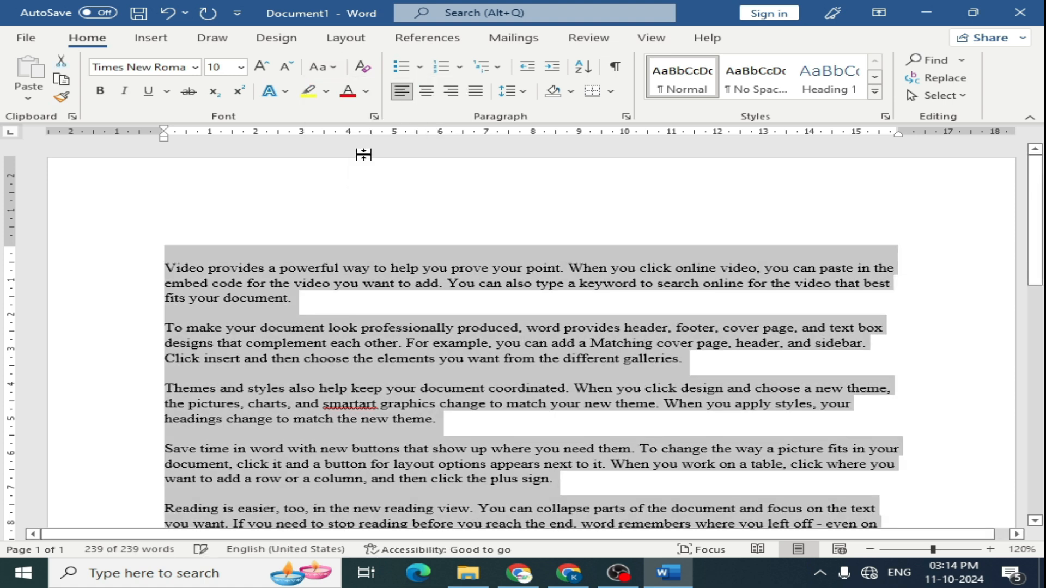
pyautogui.click(333, 67)
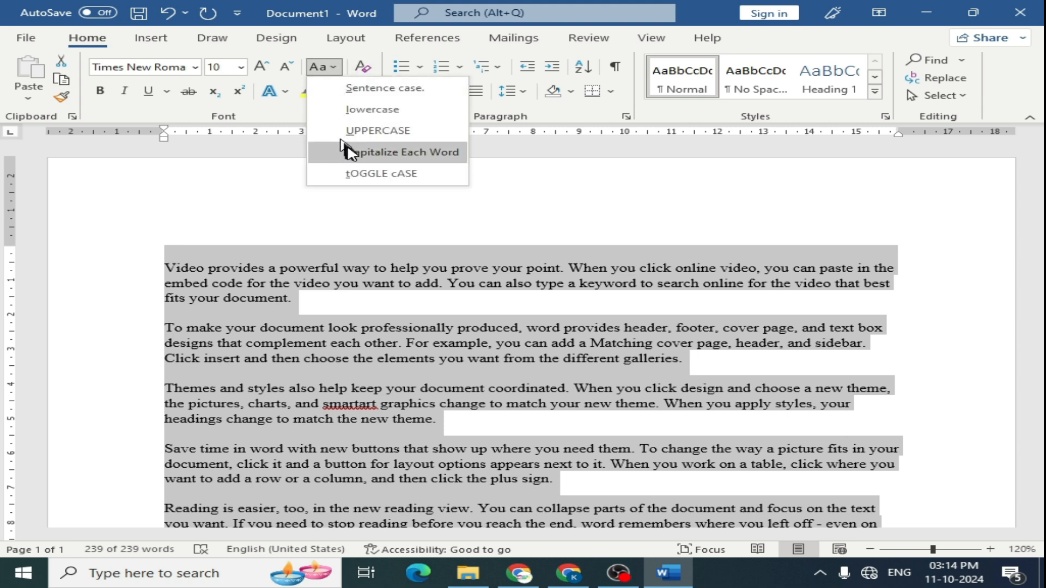
pyautogui.click(351, 152)
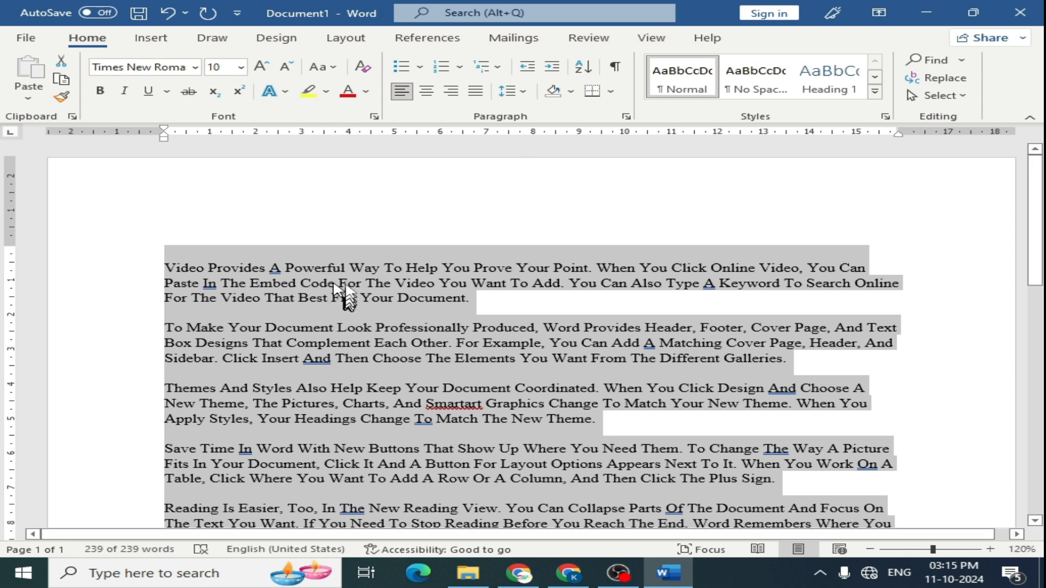
pyautogui.click(325, 67)
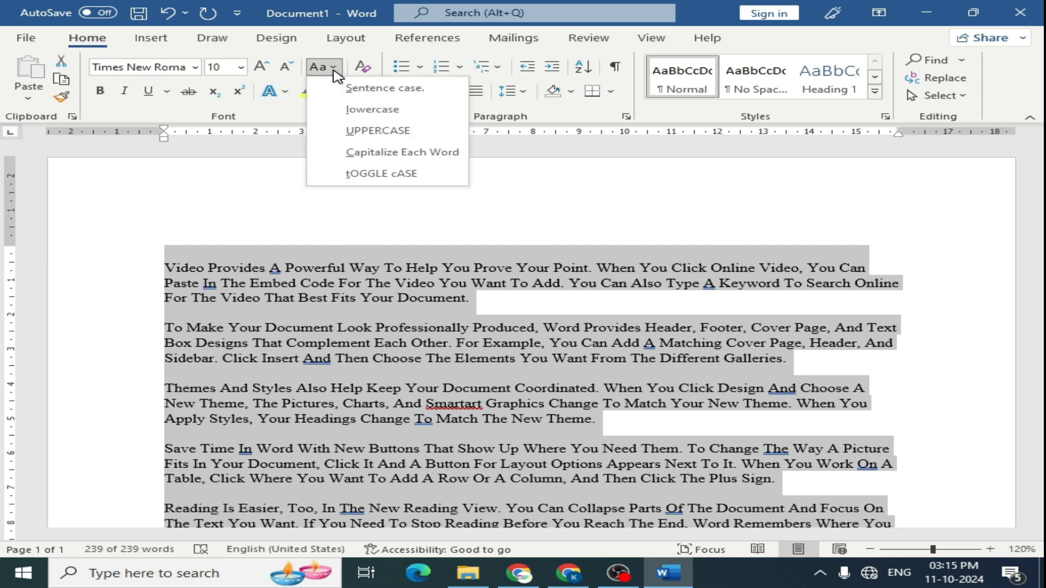
pyautogui.click(378, 176)
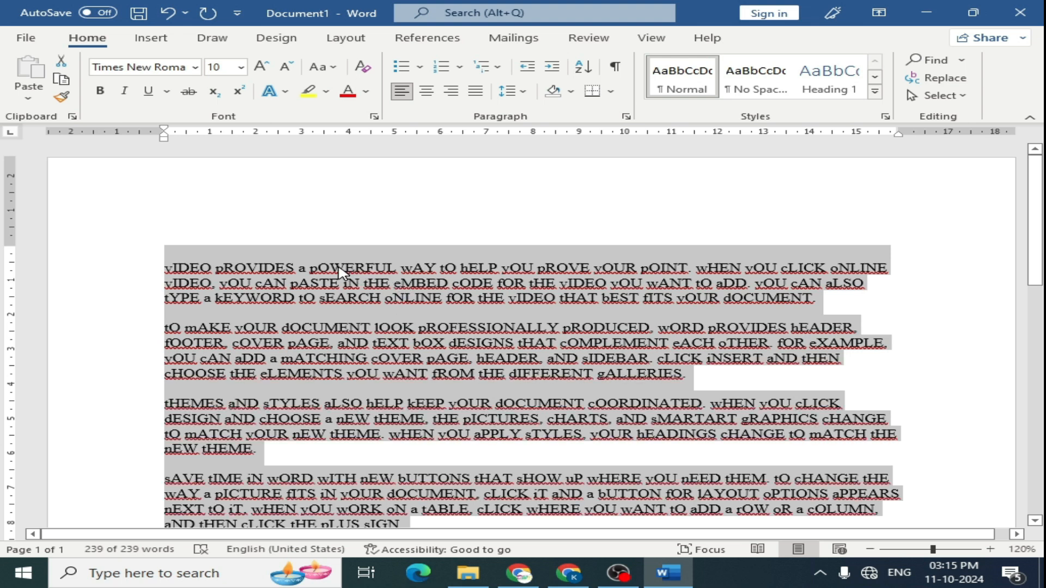
# - Select part of the first paragraph's second and third lines and colour it dark orange
pyautogui.click(306, 266)
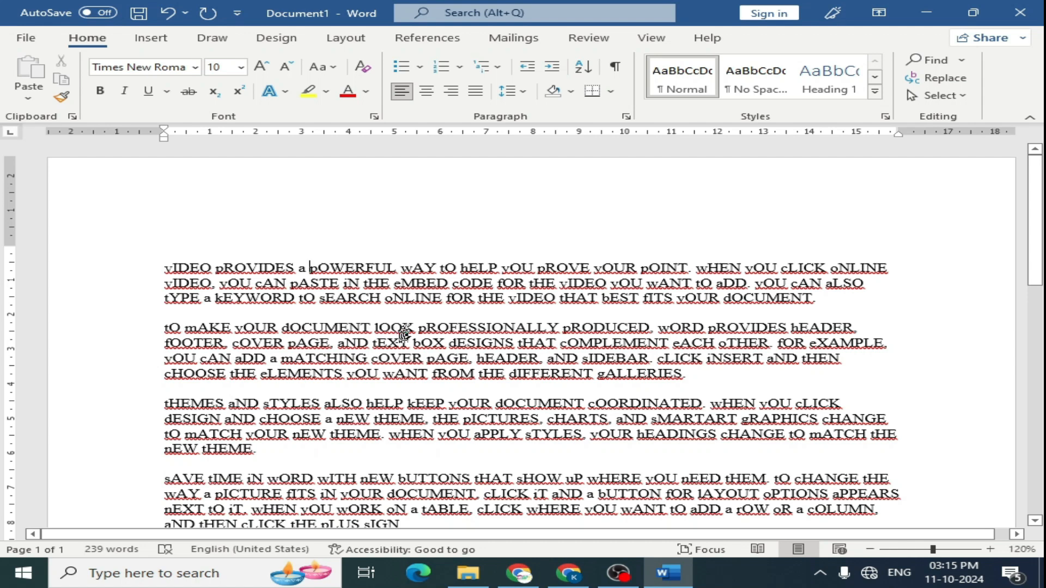
pyautogui.moveTo(291, 282); pyautogui.dragTo(558, 298)
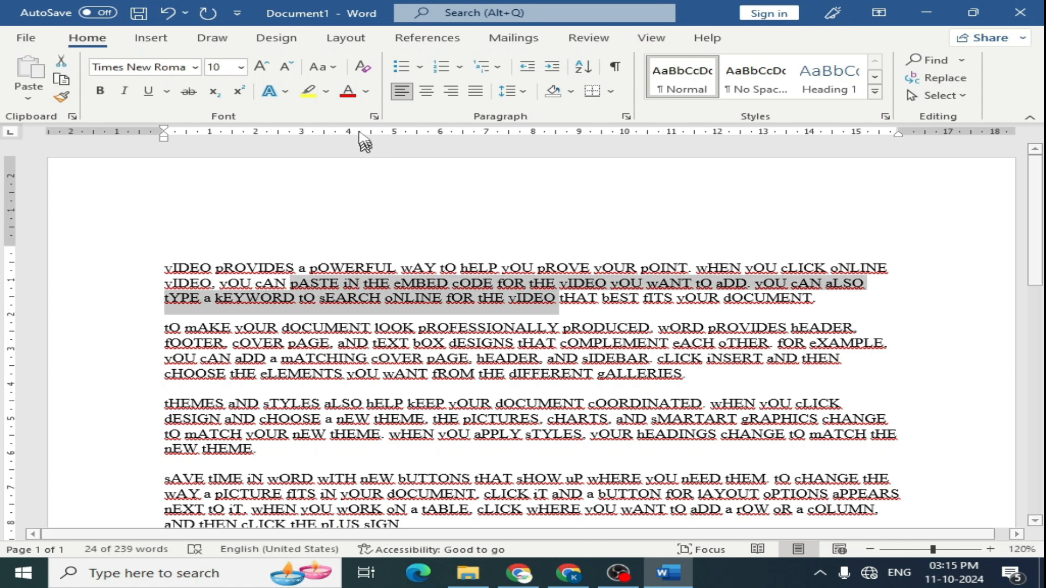
pyautogui.click(367, 97)
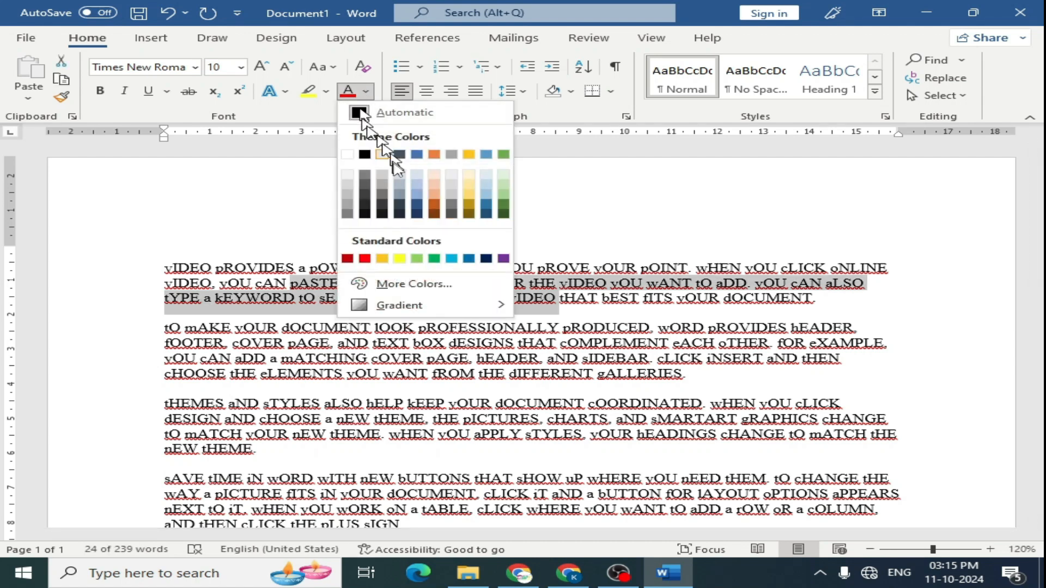
pyautogui.click(433, 206)
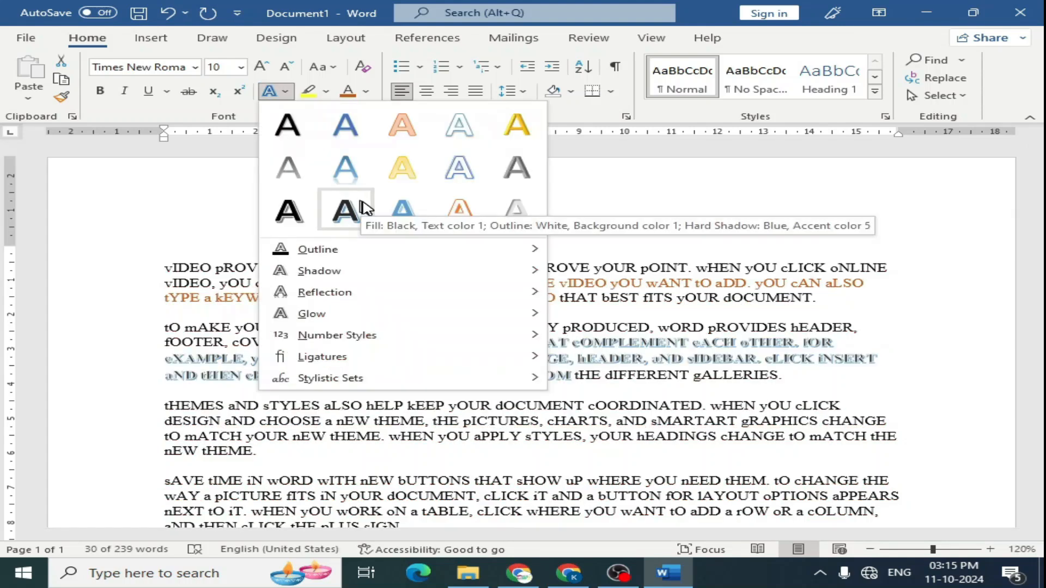
# - Apply a blue outlined text effect to the selected part of the second paragraph
pyautogui.click(402, 210)
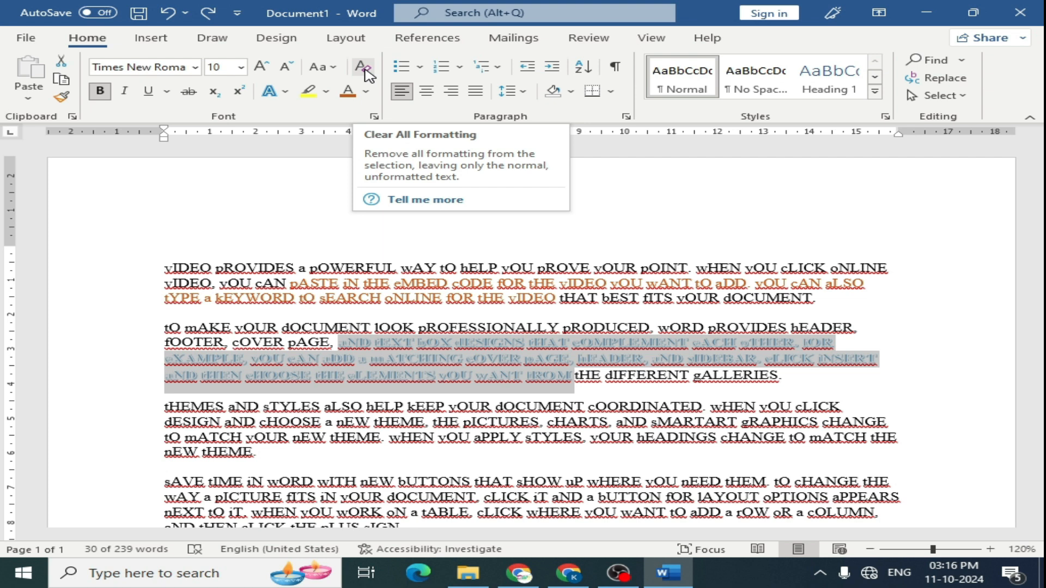
# - Select all the text, clear all its formatting, and change its case to Sentence case
pyautogui.hotkey('ctrl', 'a')
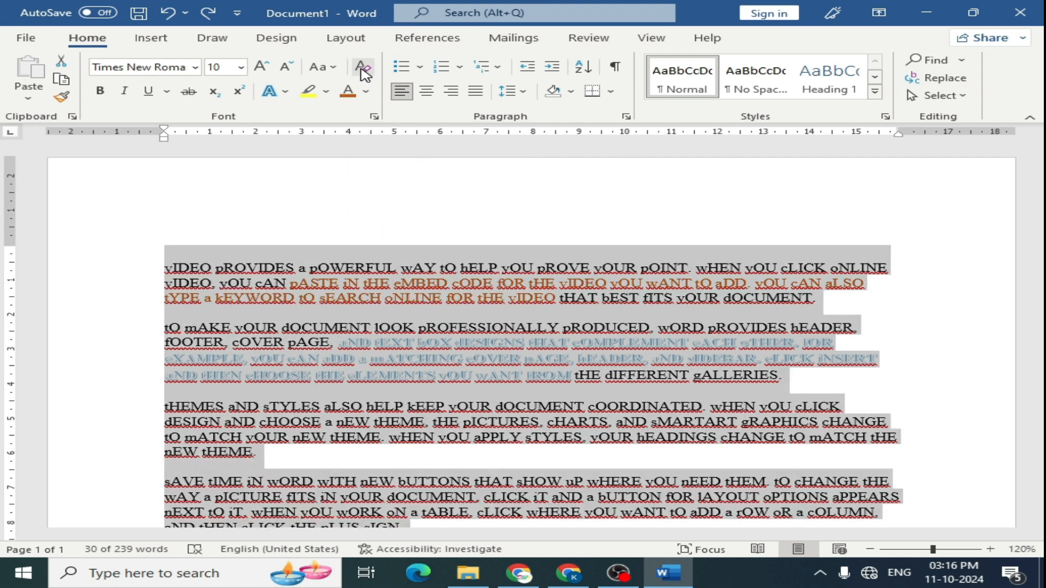
pyautogui.click(363, 68)
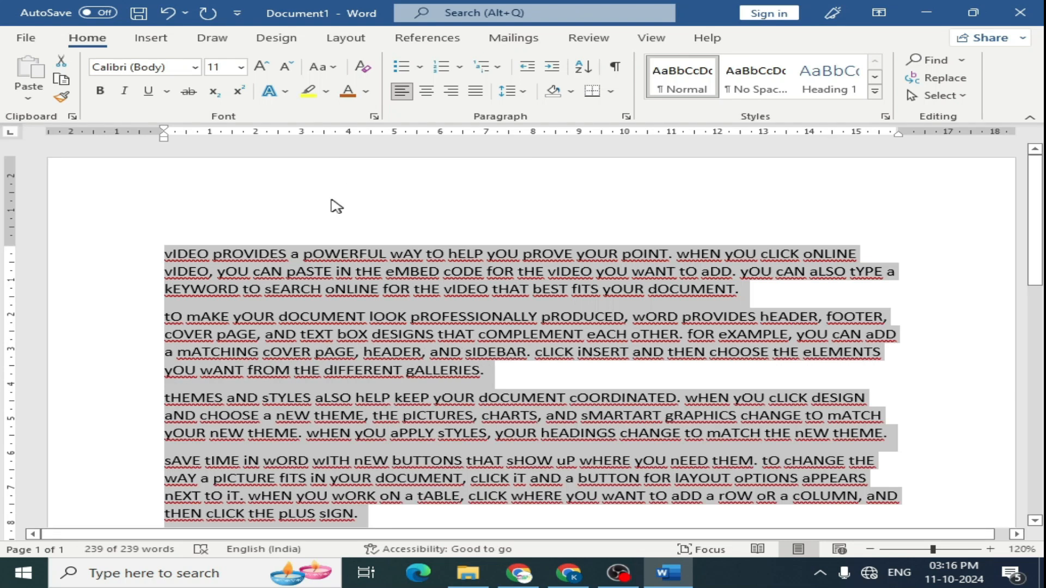
pyautogui.click(334, 68)
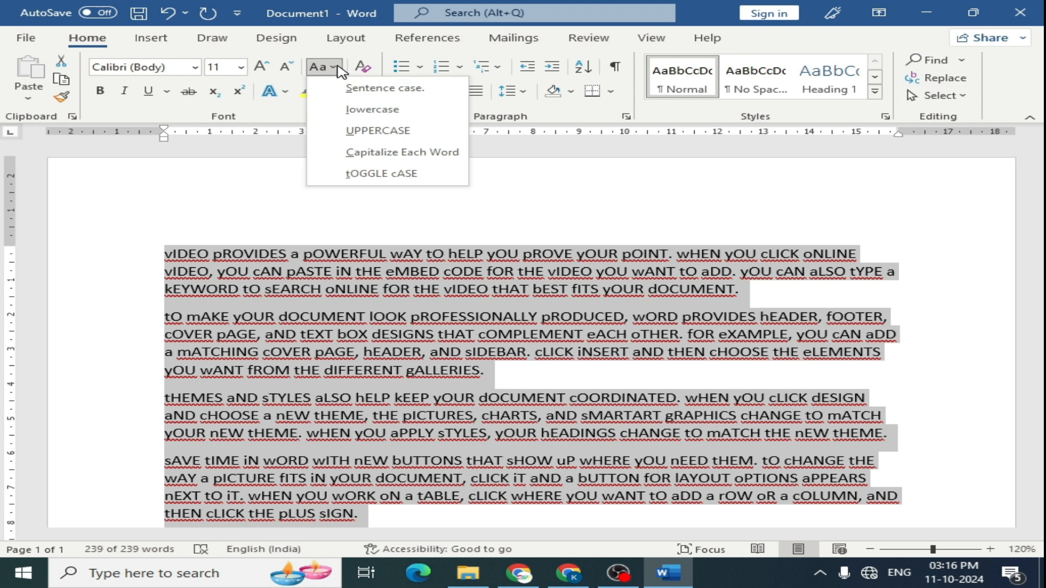
pyautogui.click(354, 89)
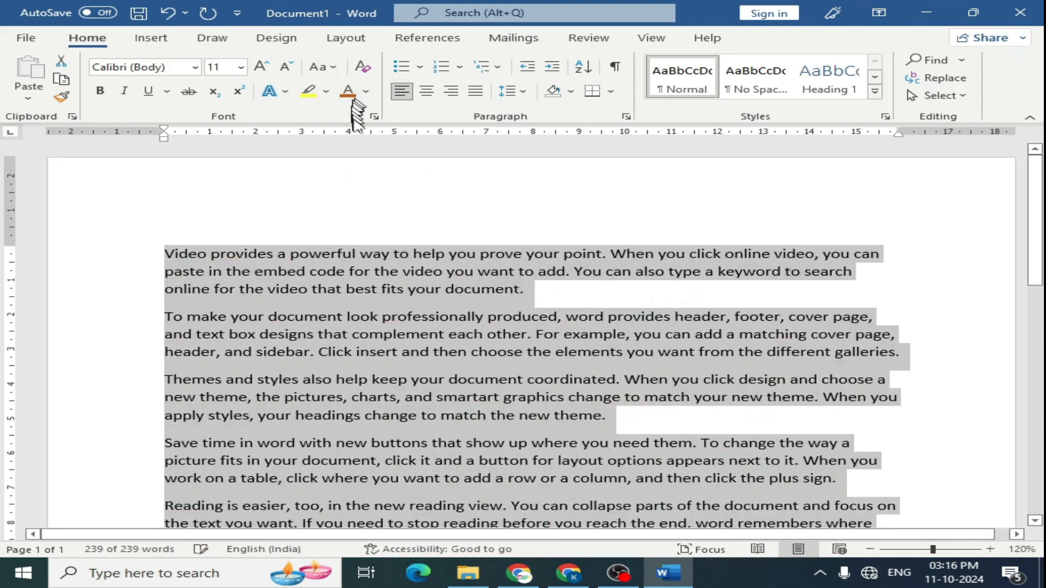
# - Bold the opening words 'Video provides a powerful way to help you' of the first paragraph
pyautogui.click(359, 309)
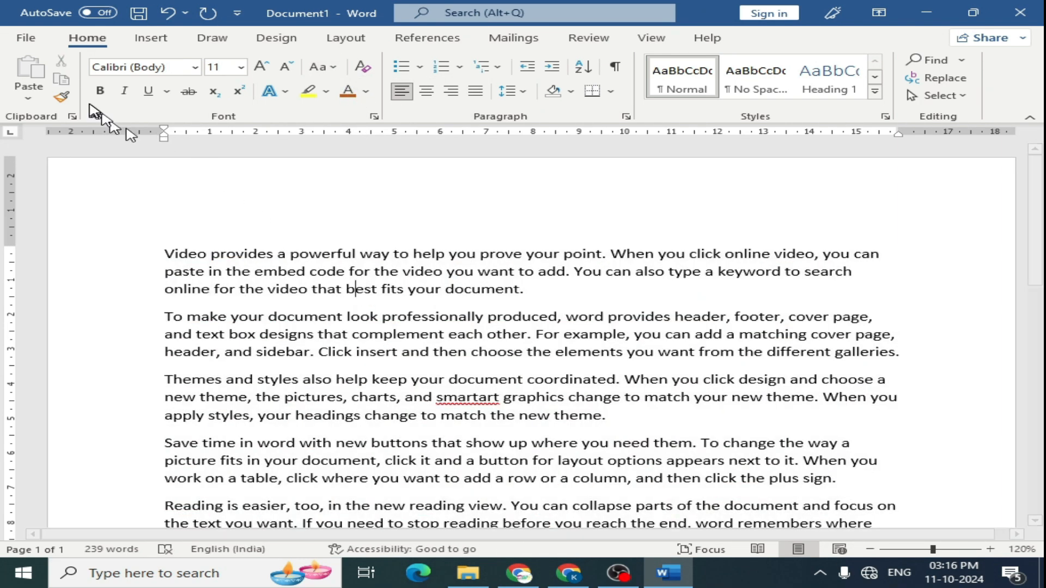
pyautogui.moveTo(165, 253); pyautogui.dragTo(475, 256)
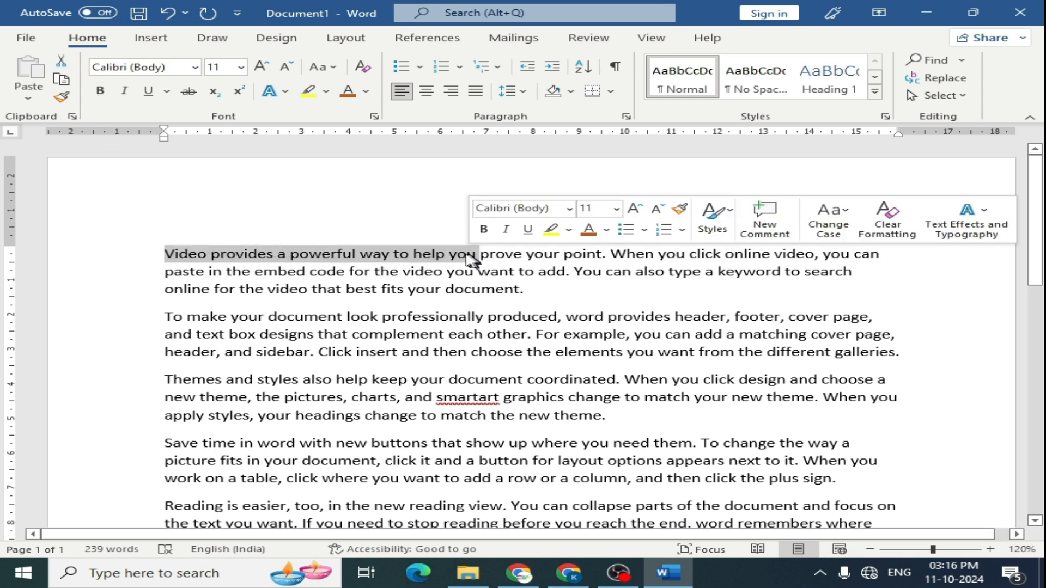
pyautogui.click(101, 91)
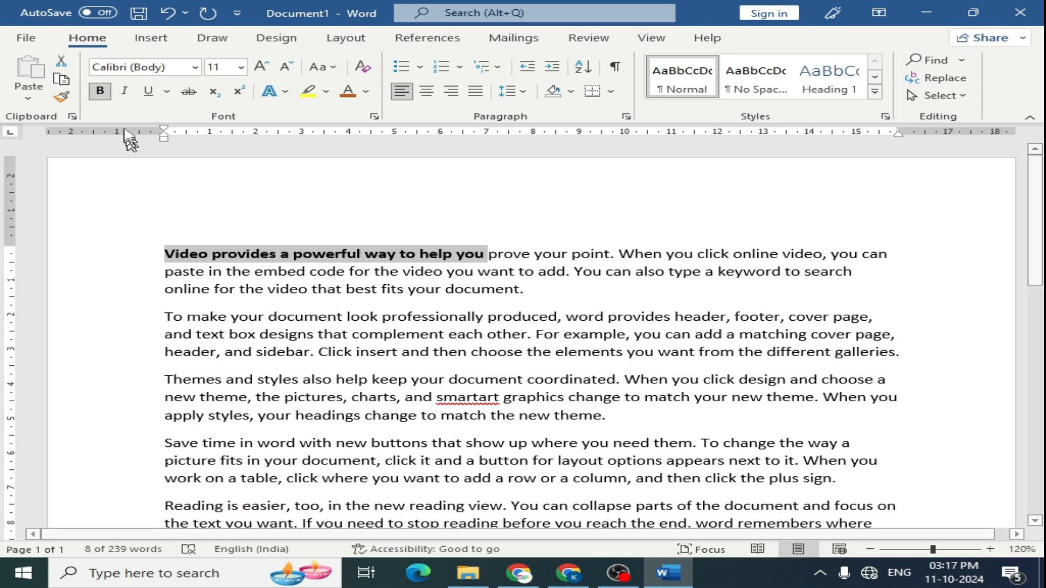
# - Select the entire second paragraph and make it italic
pyautogui.moveTo(166, 316); pyautogui.dragTo(222, 354)
pyautogui.click(166, 316)
pyautogui.moveTo(165, 317); pyautogui.dragTo(902, 357)
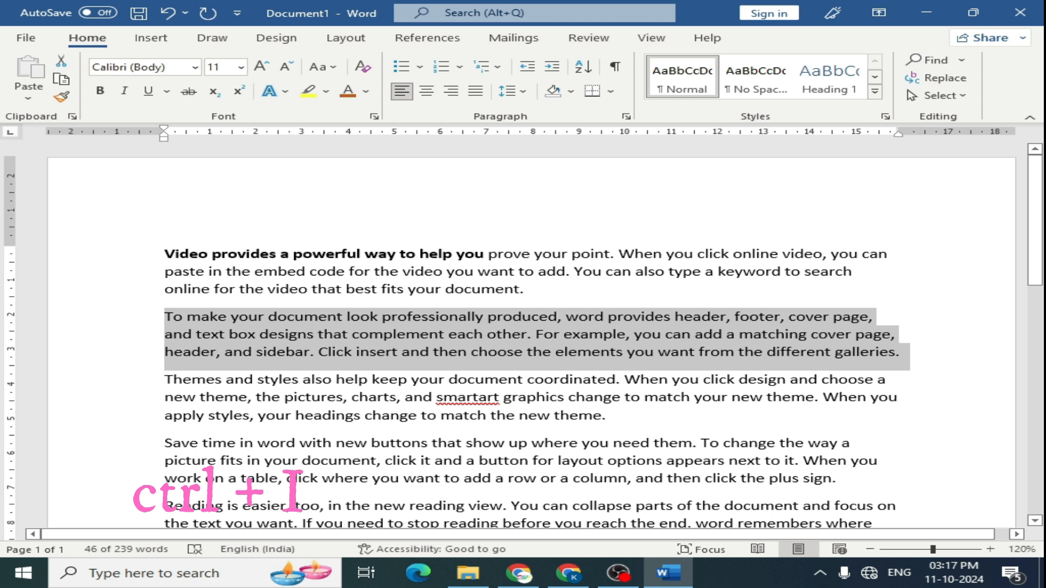
pyautogui.click(127, 91)
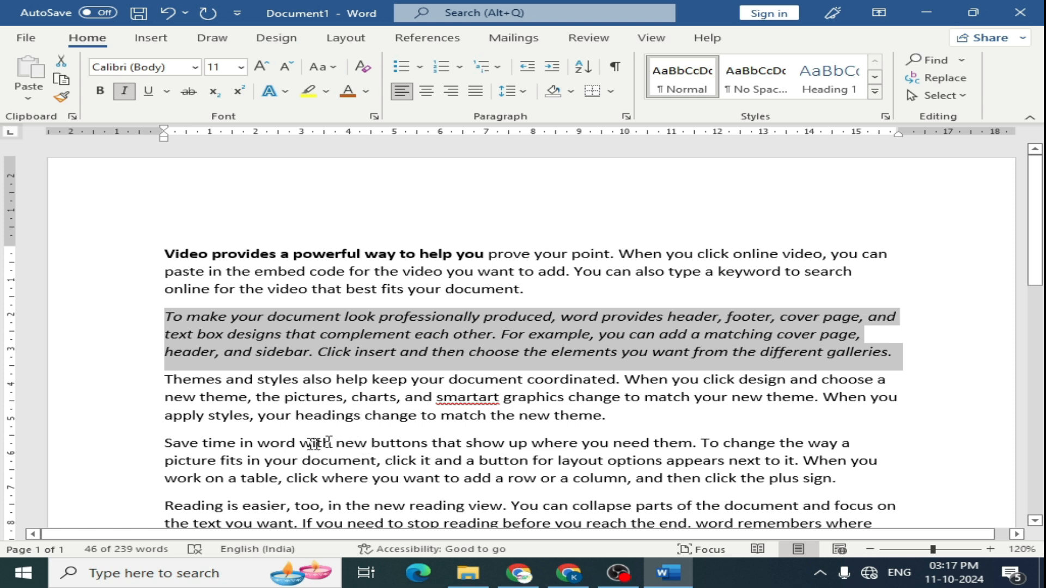
# - Underline 'with new buttons that show up where you need them. To change' in the fourth paragraph
pyautogui.moveTo(299, 442); pyautogui.dragTo(762, 447)
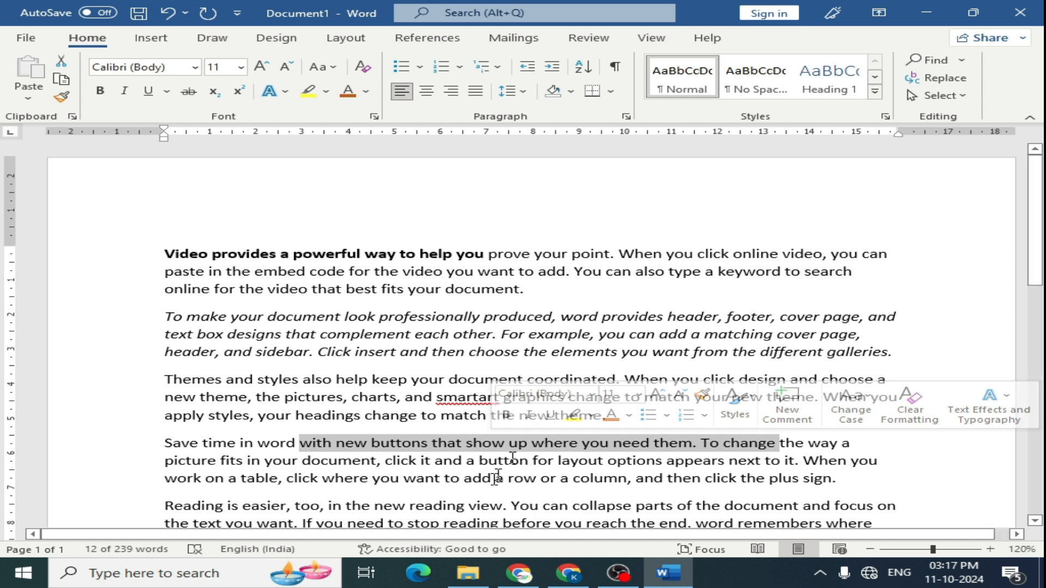
pyautogui.click(156, 94)
# - Underline 'look professionally produced, word' in the second paragraph
pyautogui.moveTo(344, 316); pyautogui.dragTo(600, 317)
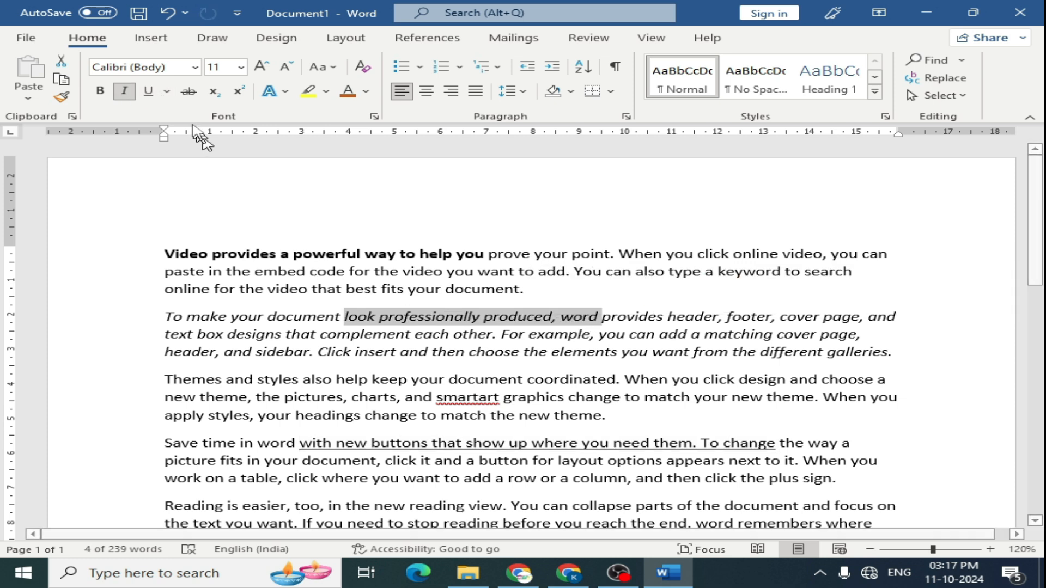
pyautogui.hotkey('ctrl', 'u')
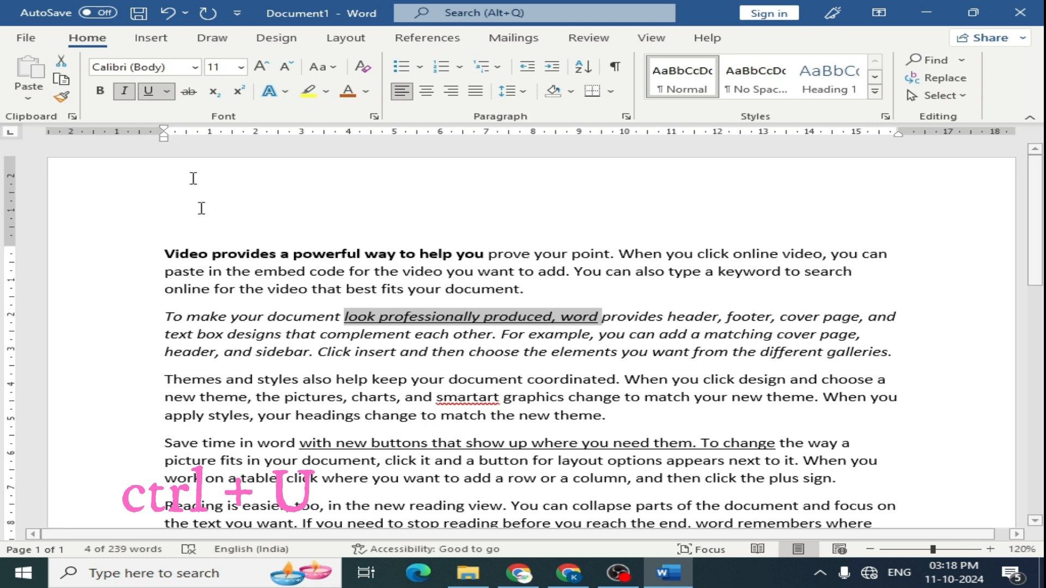
pyautogui.click(169, 91)
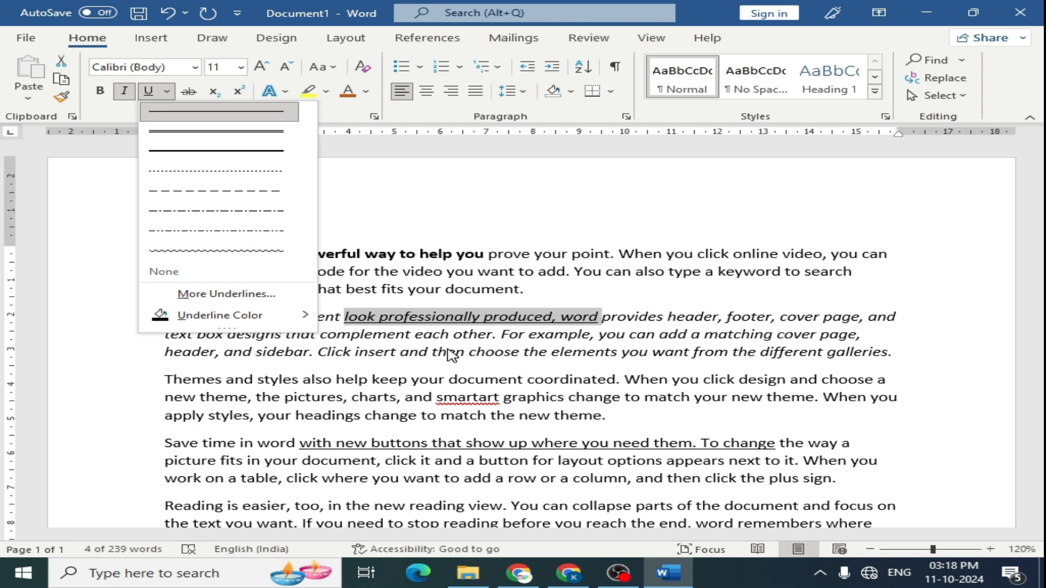
pyautogui.press('Escape')
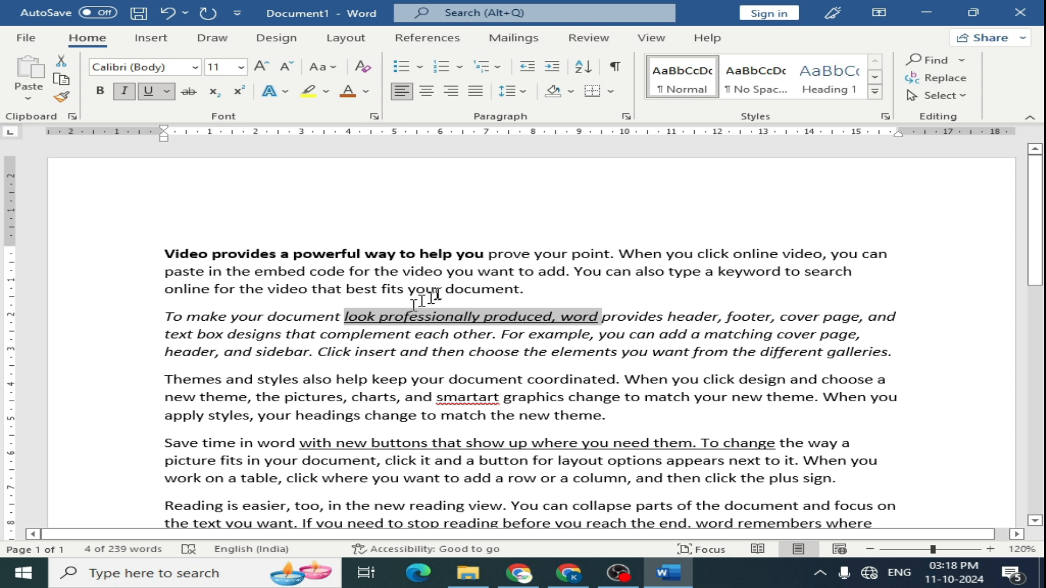
# - Apply strikethrough to 'prove your point. When you' in the first paragraph
pyautogui.moveTo(489, 254); pyautogui.dragTo(696, 254)
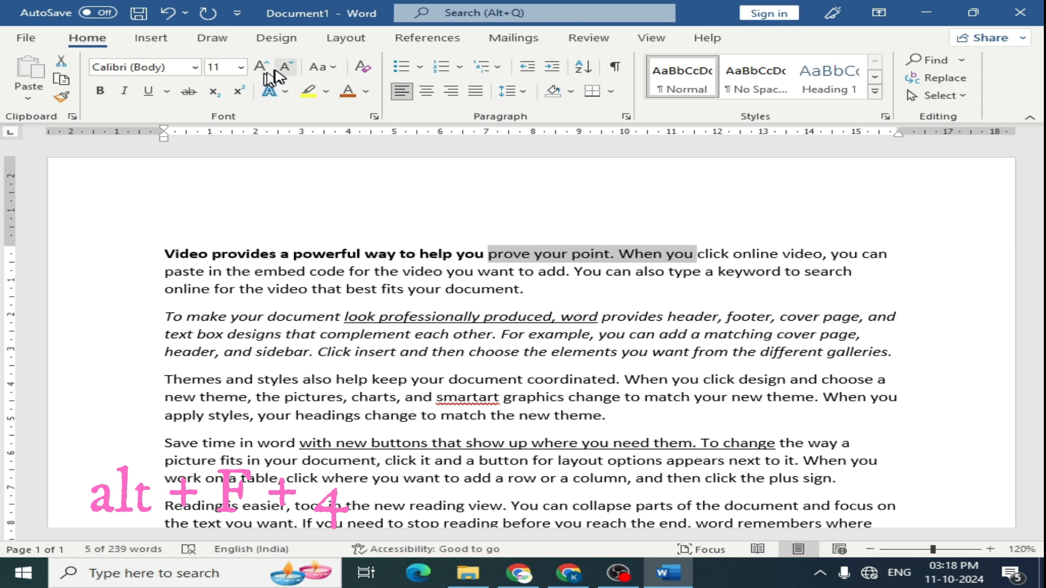
pyautogui.click(188, 91)
# - At the end of the document, type H2O and make its 2 a subscript
pyautogui.hotkey('ctrl', 'End')
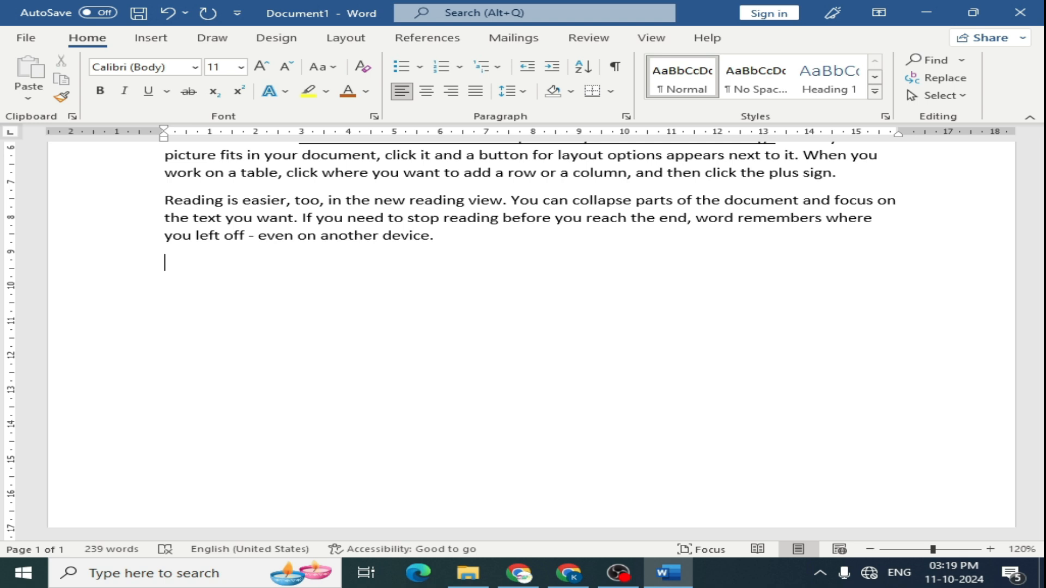
pyautogui.write('H2O')
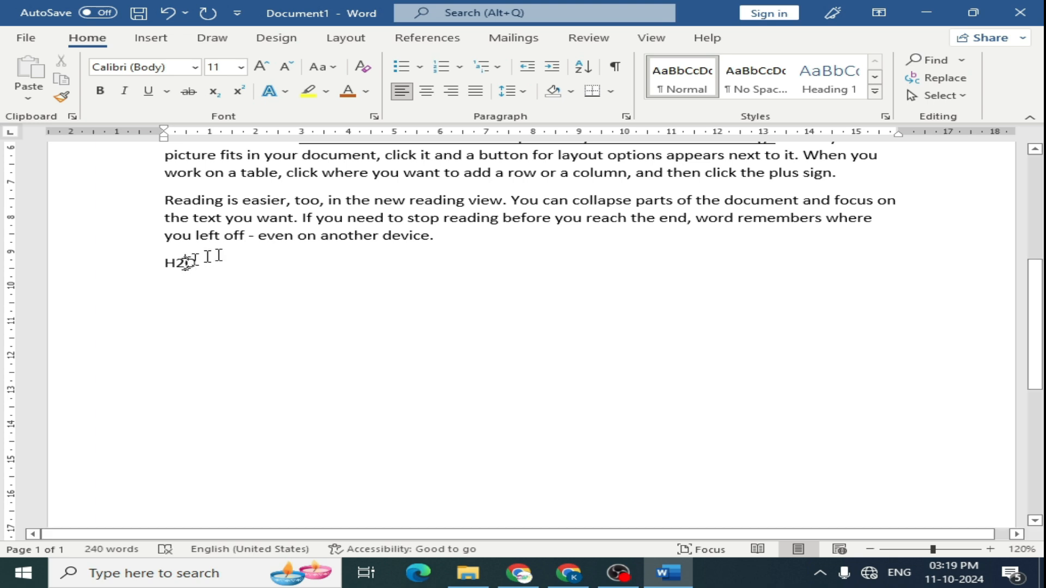
pyautogui.moveTo(185, 263); pyautogui.dragTo(176, 267)
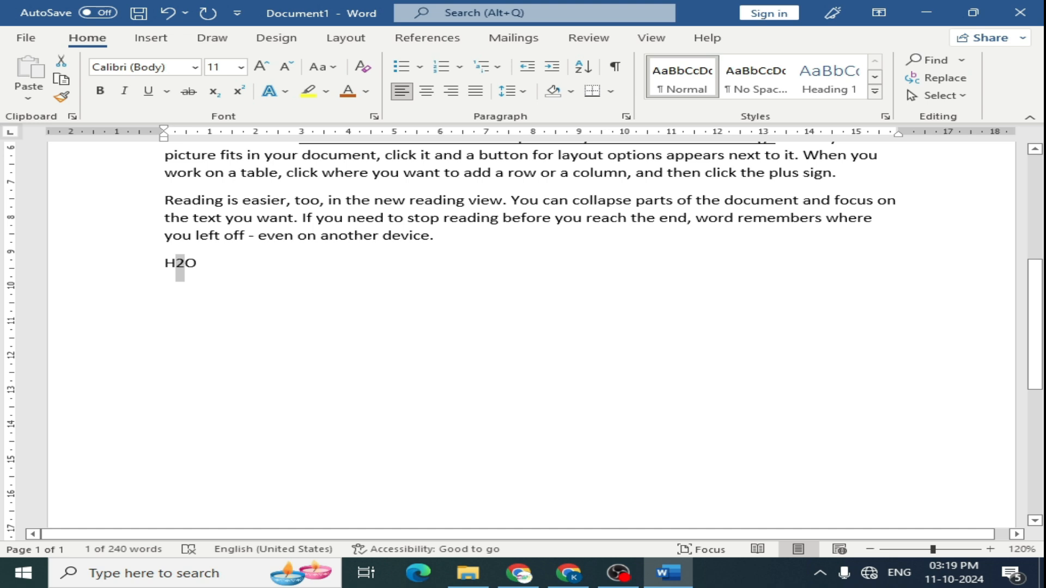
pyautogui.hotkey('ctrl', '=')
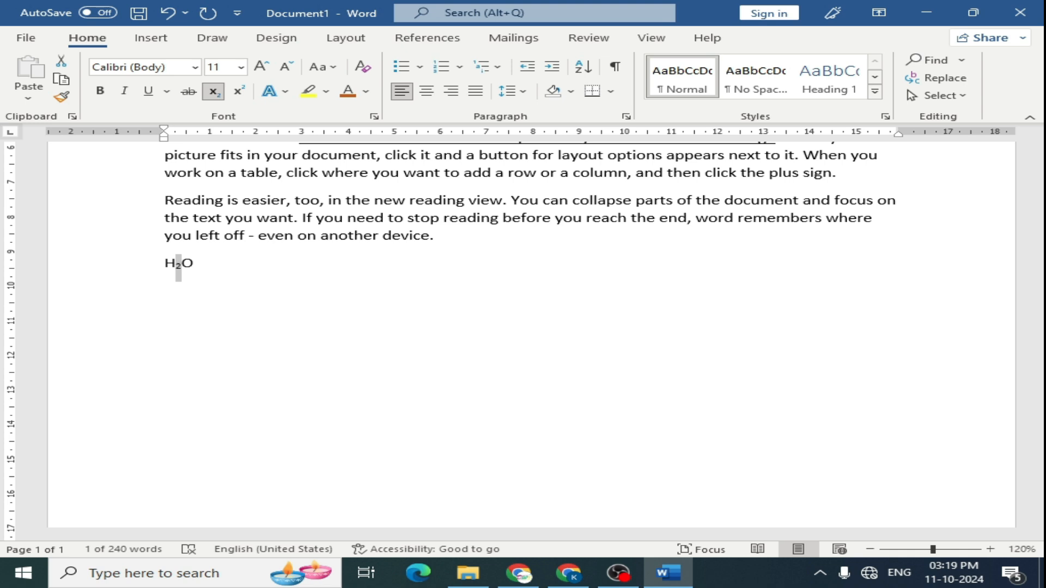
# - Type 42 after H2O and make its 2 a superscript
pyautogui.click(197, 279)
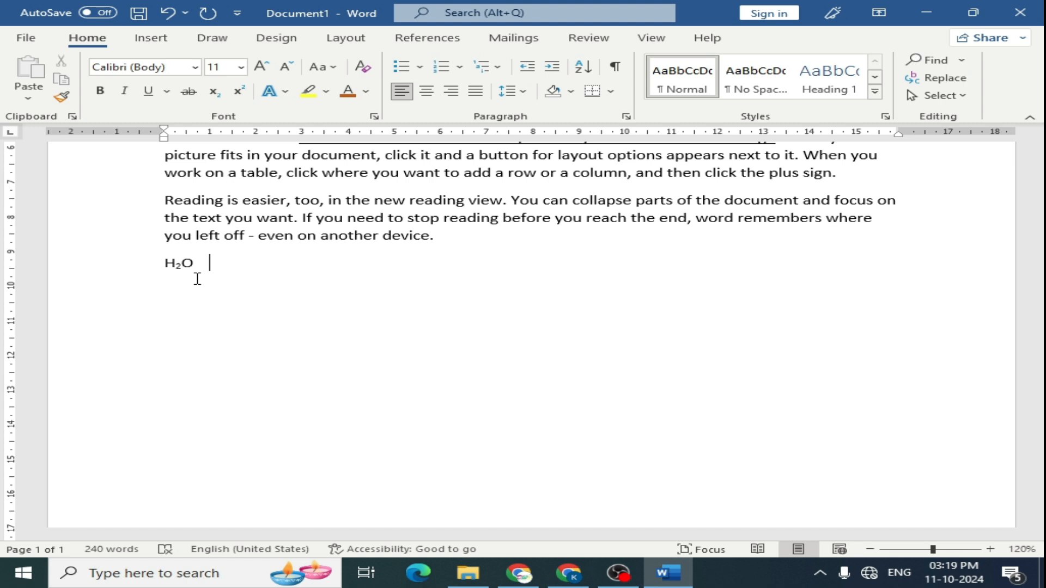
pyautogui.write('42')
pyautogui.hotkey('shift', 'Left')
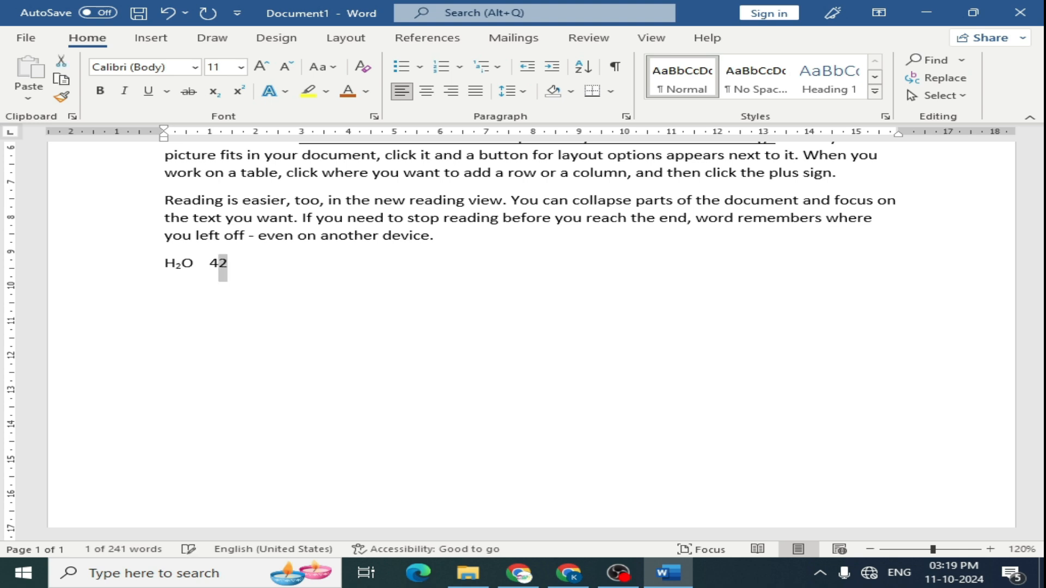
pyautogui.hotkey('ctrl', 'shift', '+')
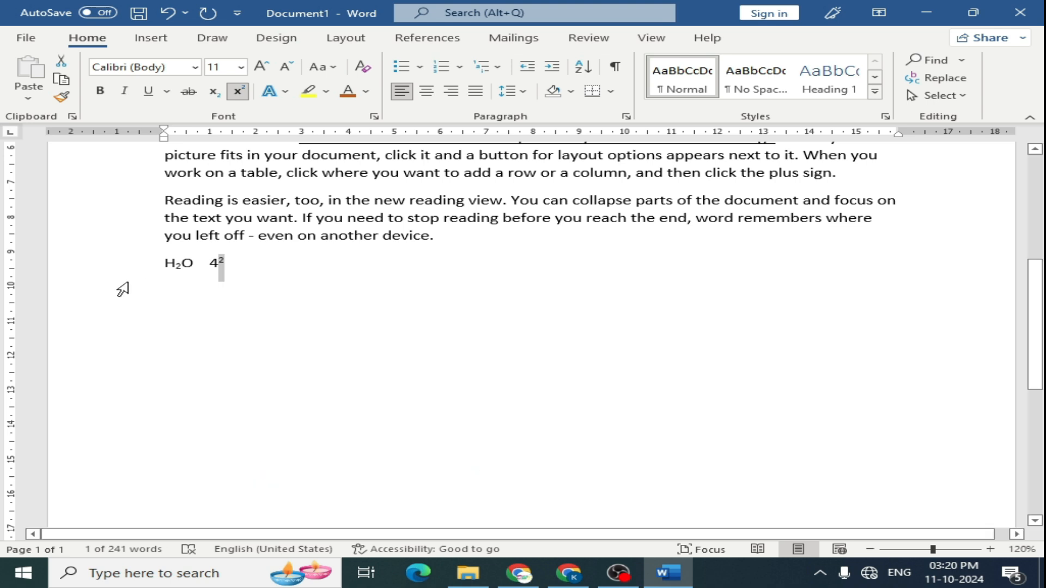
# - Apply a blue outlined text effect style to 'paste in the embed' in the first paragraph
pyautogui.click(263, 296)
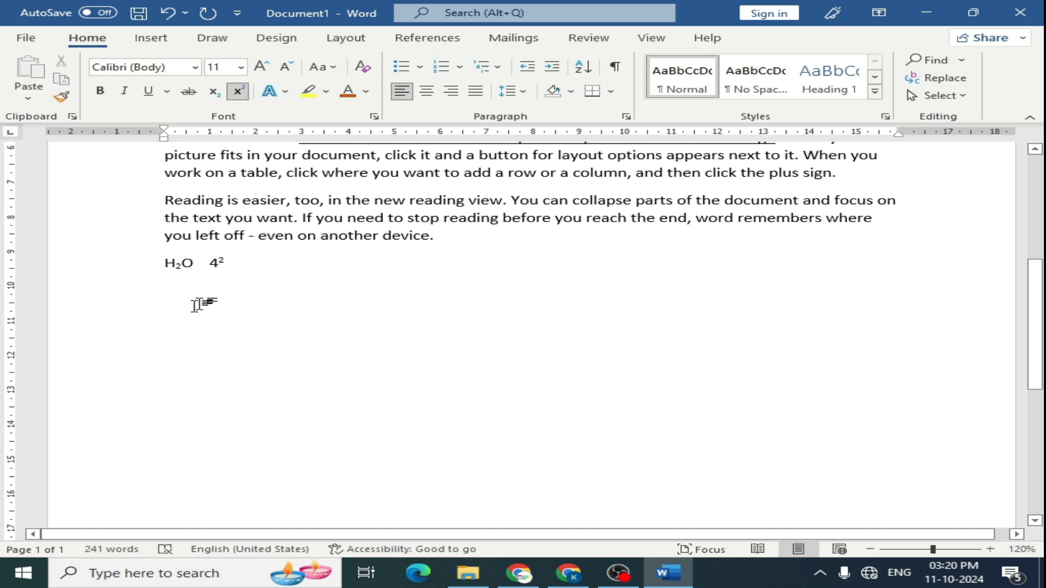
pyautogui.scroll(5, 201, 300)
pyautogui.moveTo(165, 228); pyautogui.dragTo(274, 238)
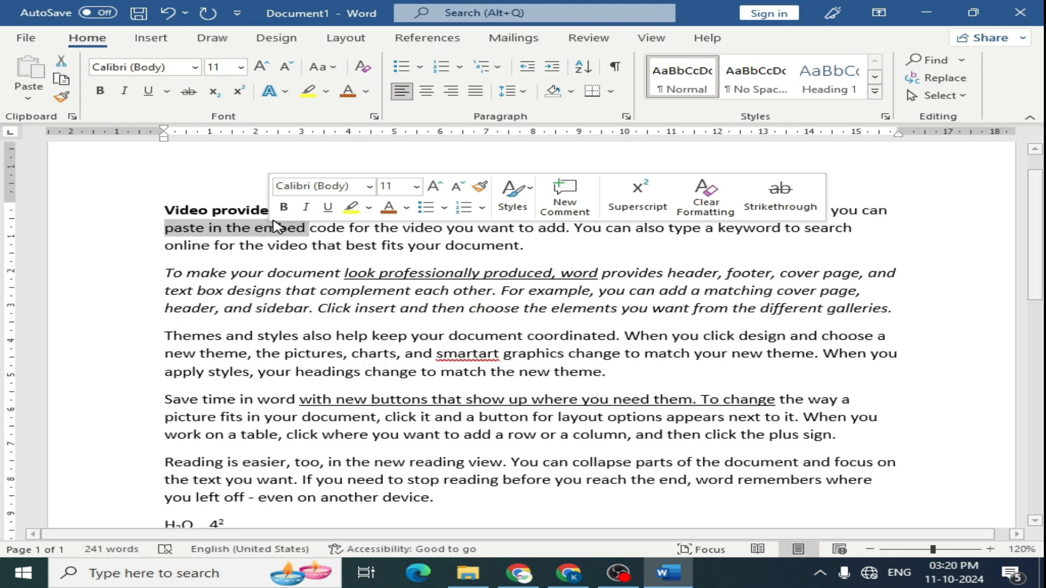
pyautogui.click(286, 92)
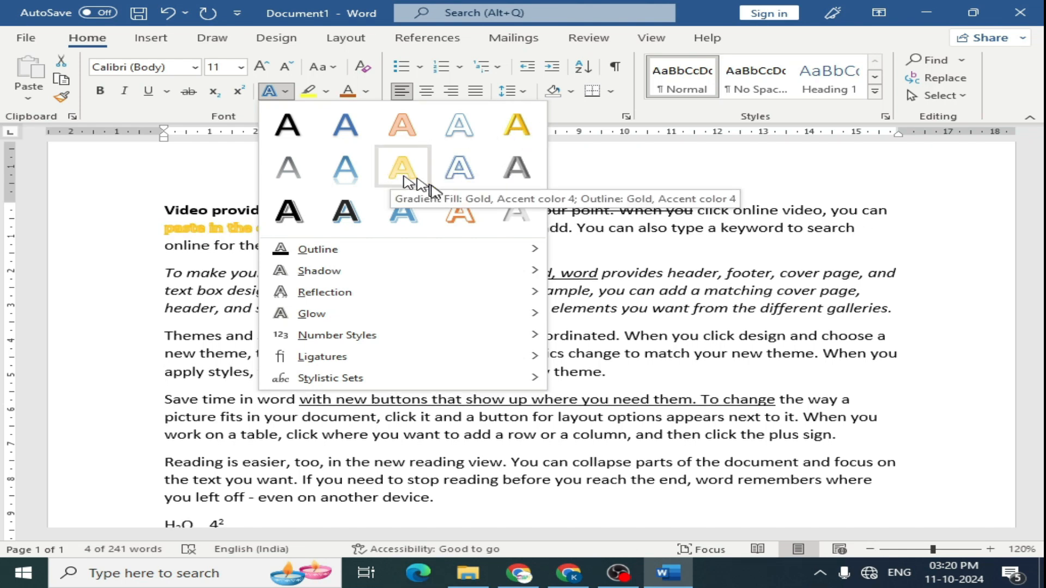
pyautogui.click(359, 175)
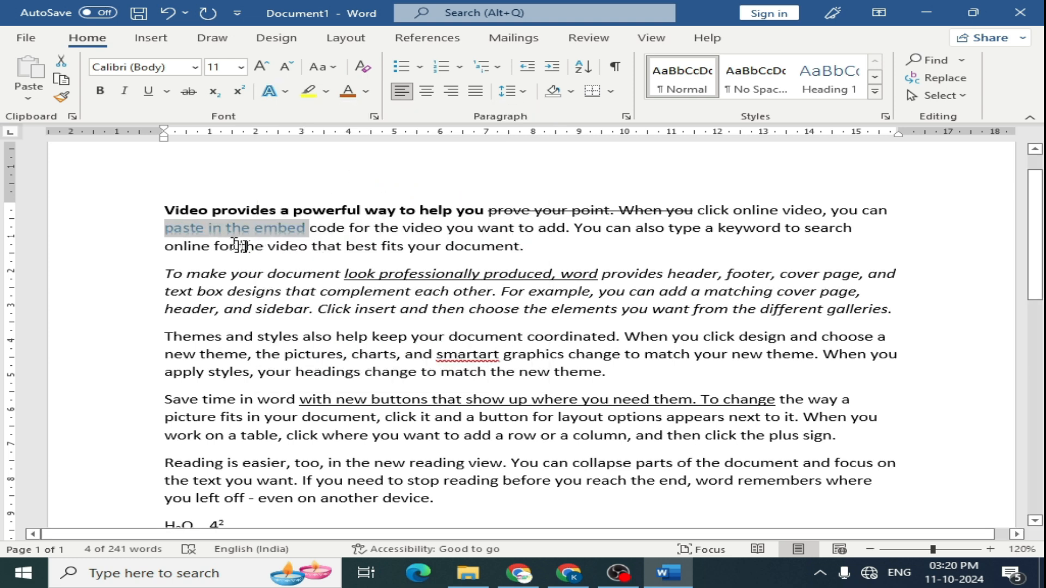
# - Give 'paste in the embed' a red text outline
pyautogui.scroll(7, 218, 240)
pyautogui.scroll(7, 228, 241)
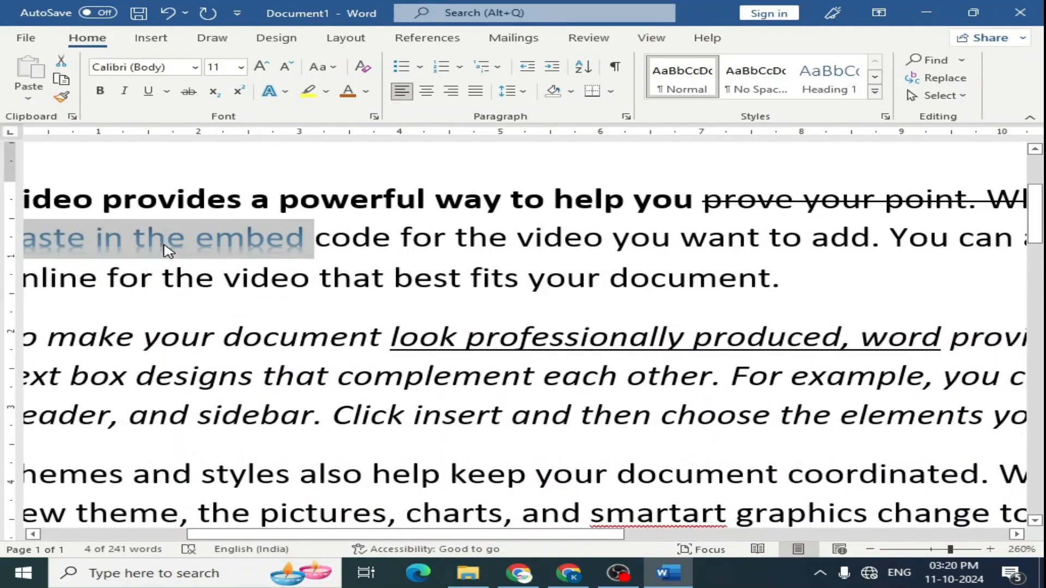
pyautogui.moveTo(460, 536); pyautogui.dragTo(422, 536)
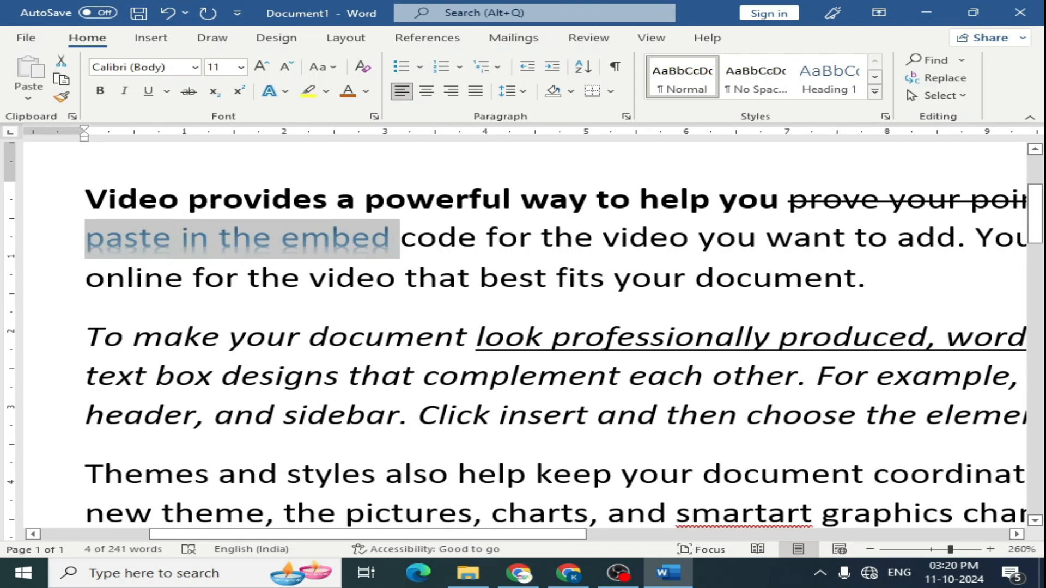
pyautogui.click(284, 92)
pyautogui.moveTo(309, 250)
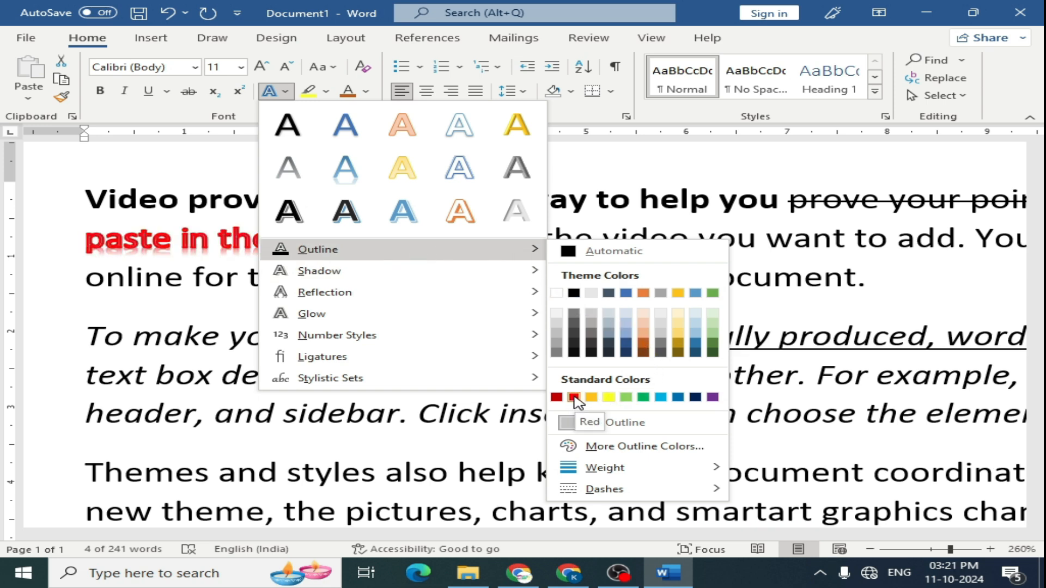
pyautogui.click(607, 176)
# - Delete all the document's text and type ab
pyautogui.hotkey('ctrl', 'a')
pyautogui.press('BackSpace')
pyautogui.write('ab')
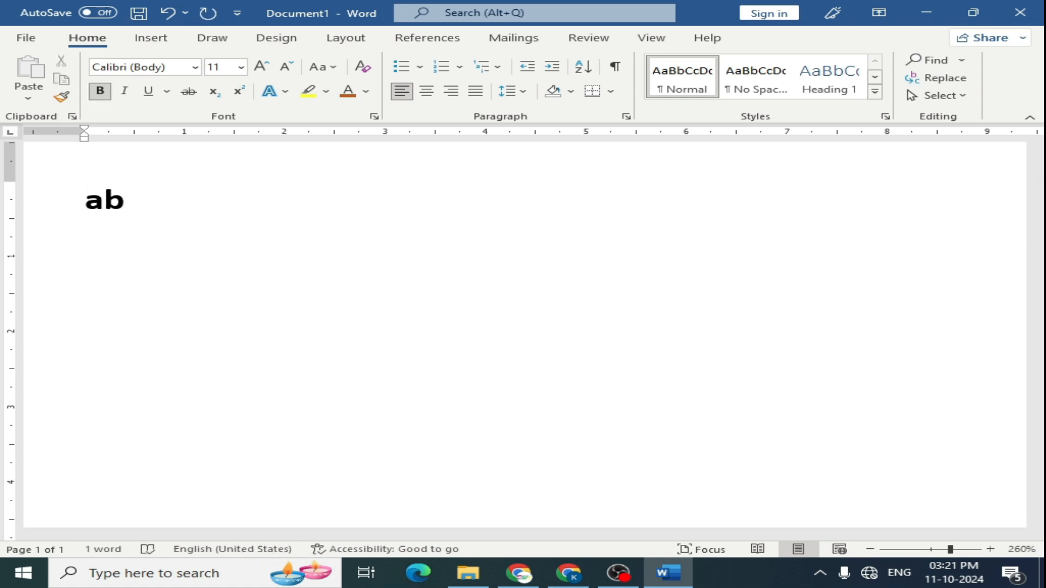
# - Select 'ab' and increase its font size to 36 pt
pyautogui.hotkey('ctrl', 'a')
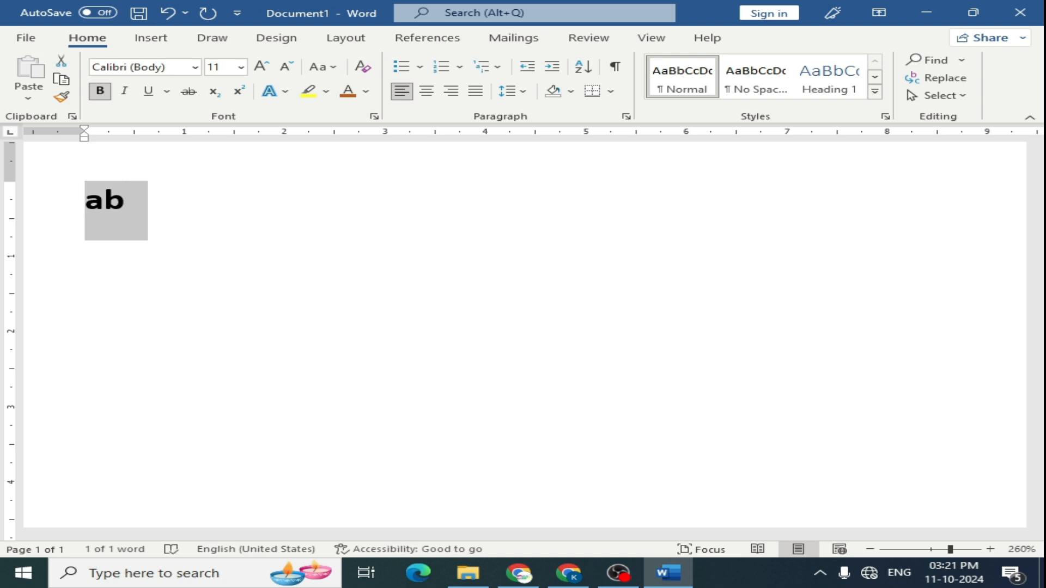
pyautogui.hotkey('ctrl', 'shift', '.')
pyautogui.hotkey('ctrl', 'shift', '.')
pyautogui.hotkey('ctrl', 'shift', '.')
pyautogui.hotkey('ctrl', 'shift', '.')
pyautogui.hotkey('ctrl', 'shift', '.')
pyautogui.hotkey('ctrl', 'shift', '.')
pyautogui.hotkey('ctrl', 'shift', '.')
pyautogui.hotkey('ctrl', 'shift', '.')
pyautogui.hotkey('ctrl', 'shift', '.')
pyautogui.hotkey('ctrl', 'shift', '.')
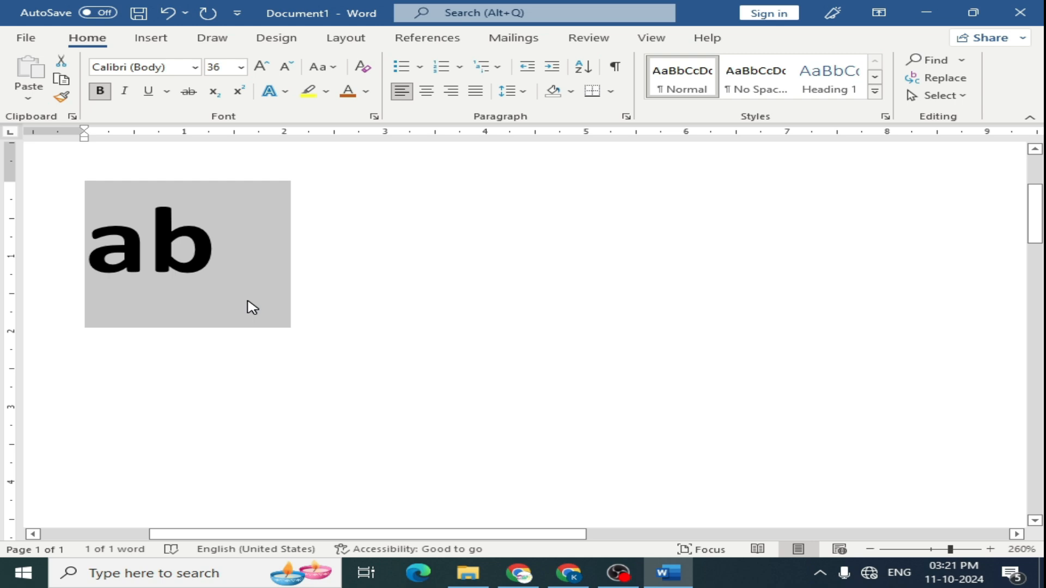
# - Give 'ab' a red text outline
pyautogui.click(285, 92)
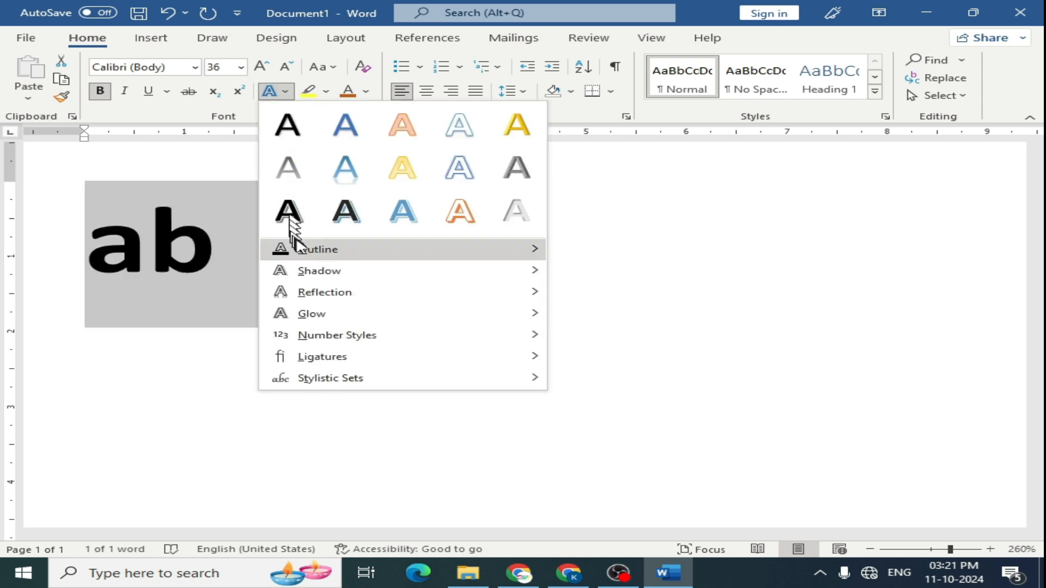
pyautogui.moveTo(303, 249)
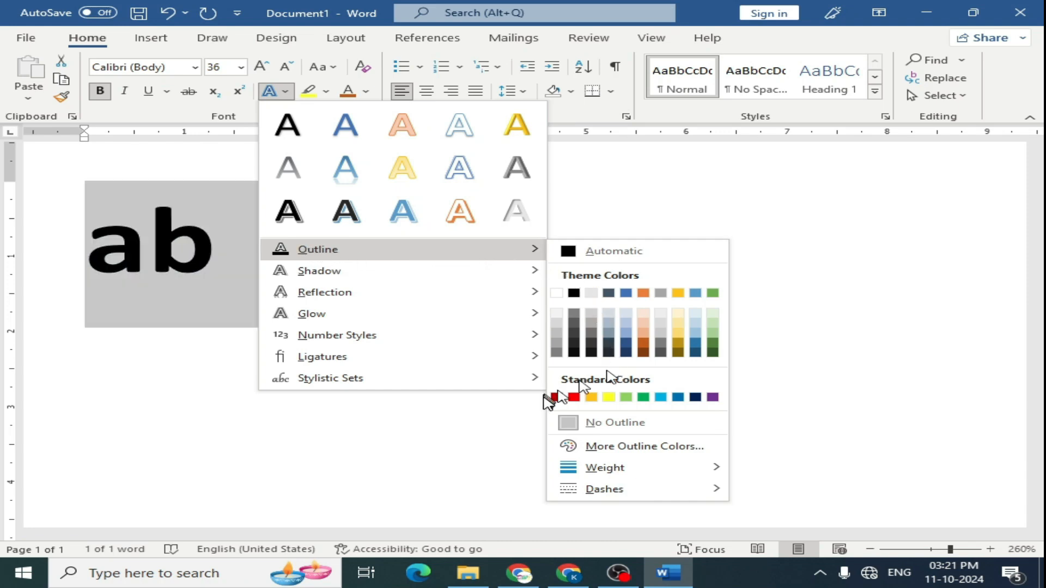
pyautogui.click(574, 397)
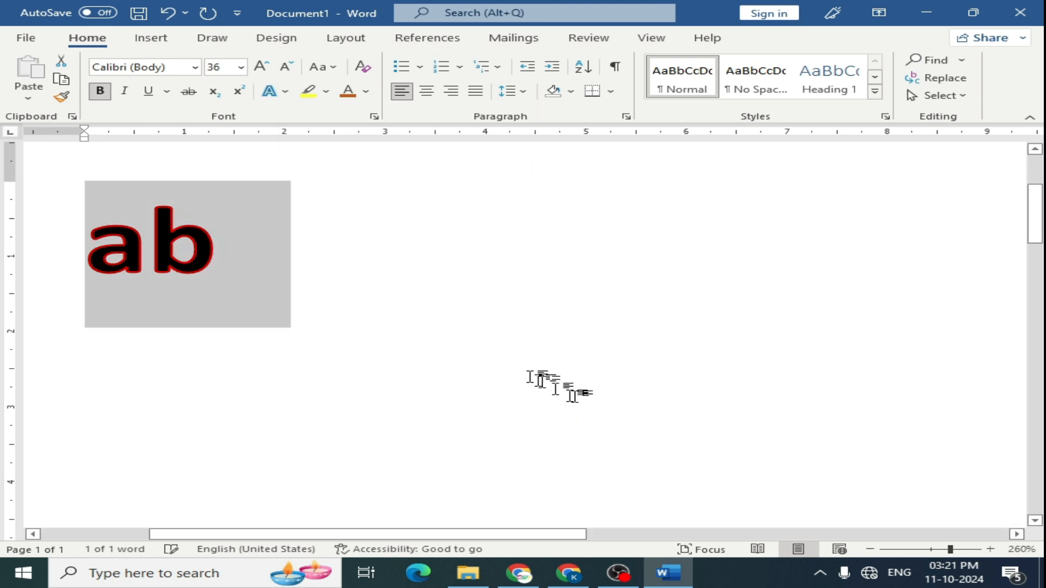
# - Add an outer shadow effect to 'ab'
pyautogui.click(276, 91)
pyautogui.moveTo(335, 277)
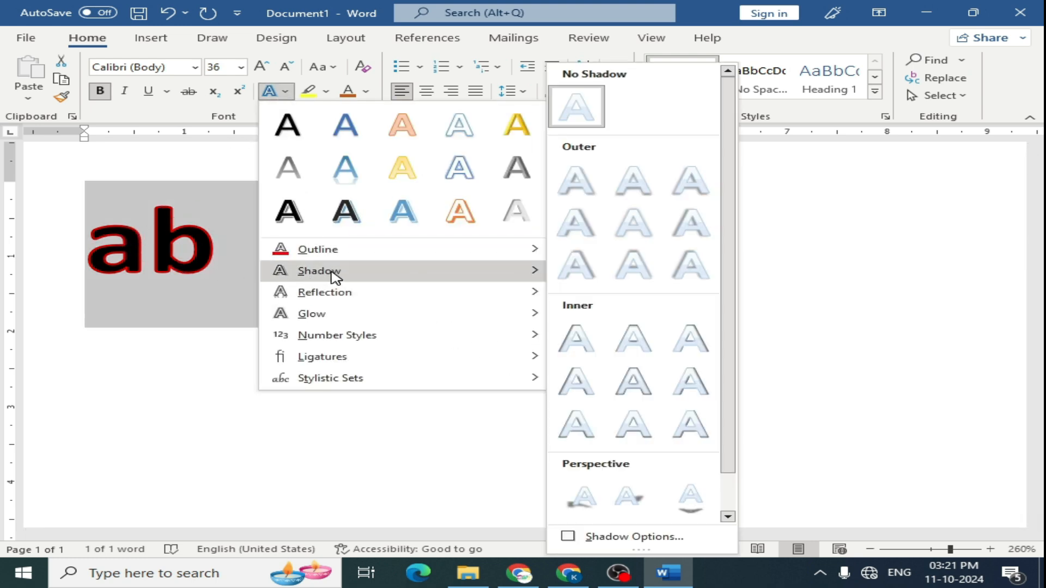
pyautogui.click(587, 256)
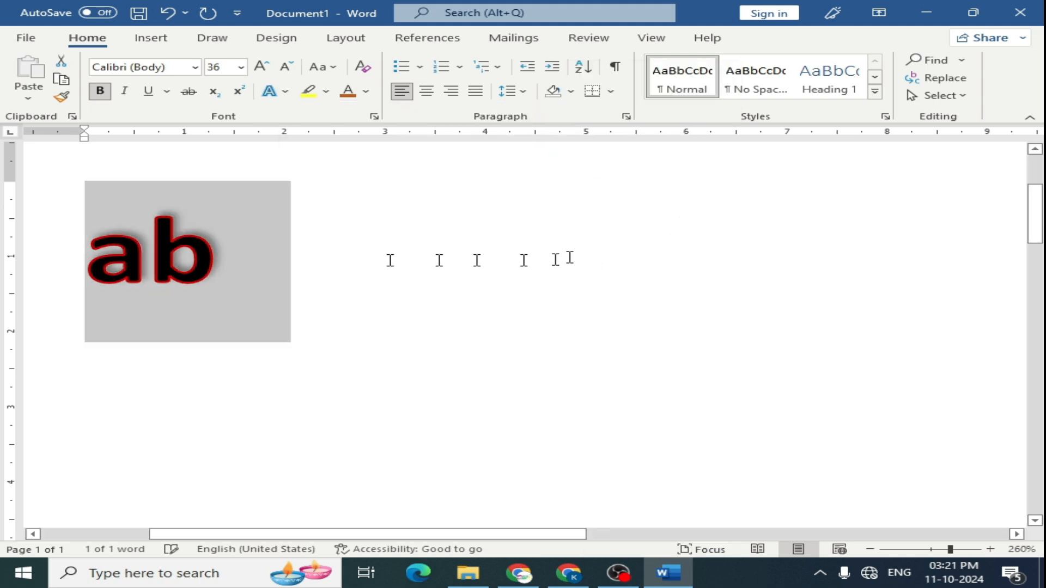
# - Apply a reflection variation to 'ab'
pyautogui.click(269, 91)
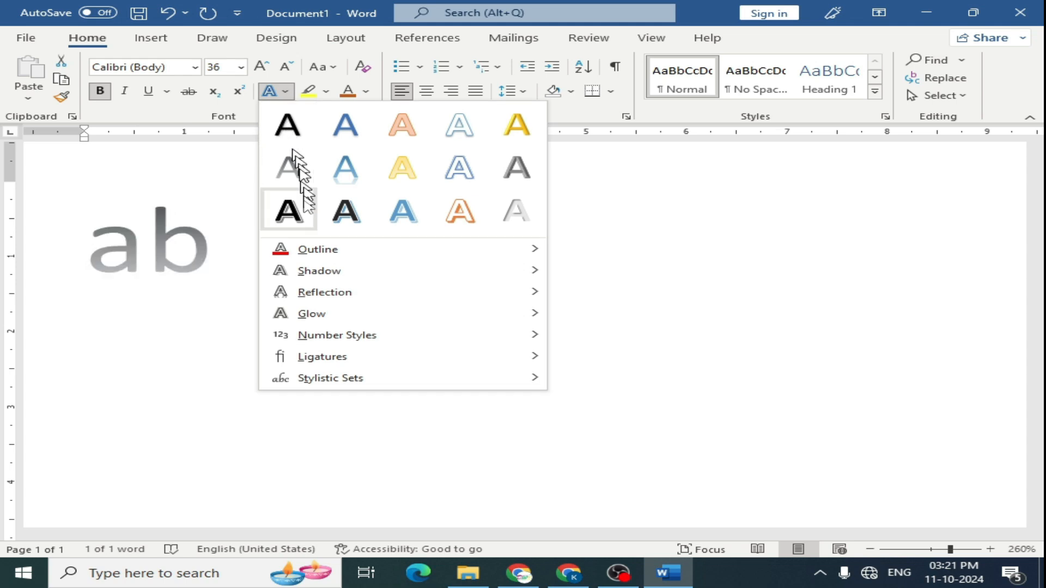
pyautogui.moveTo(337, 302)
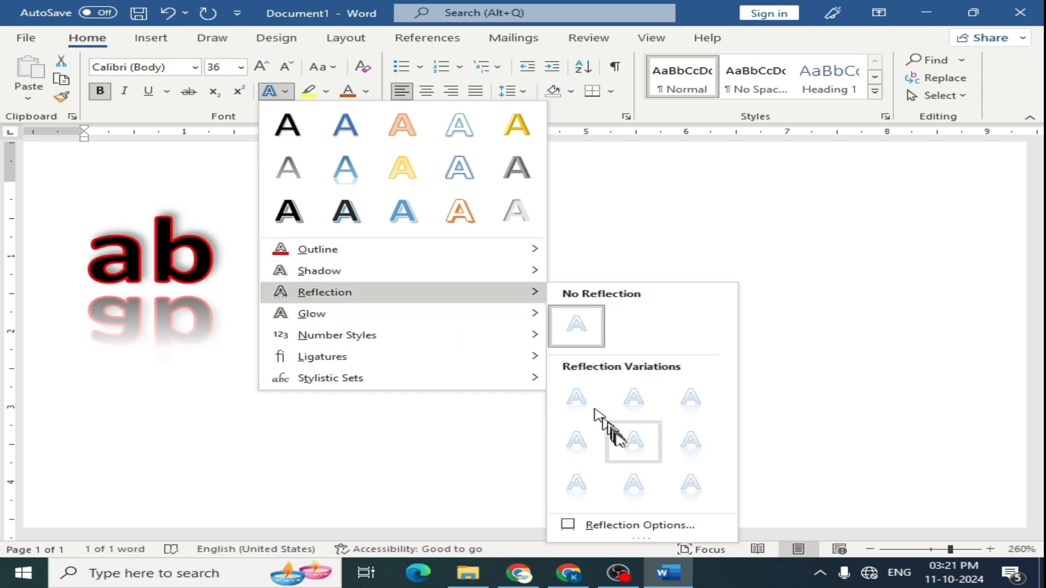
pyautogui.click(579, 443)
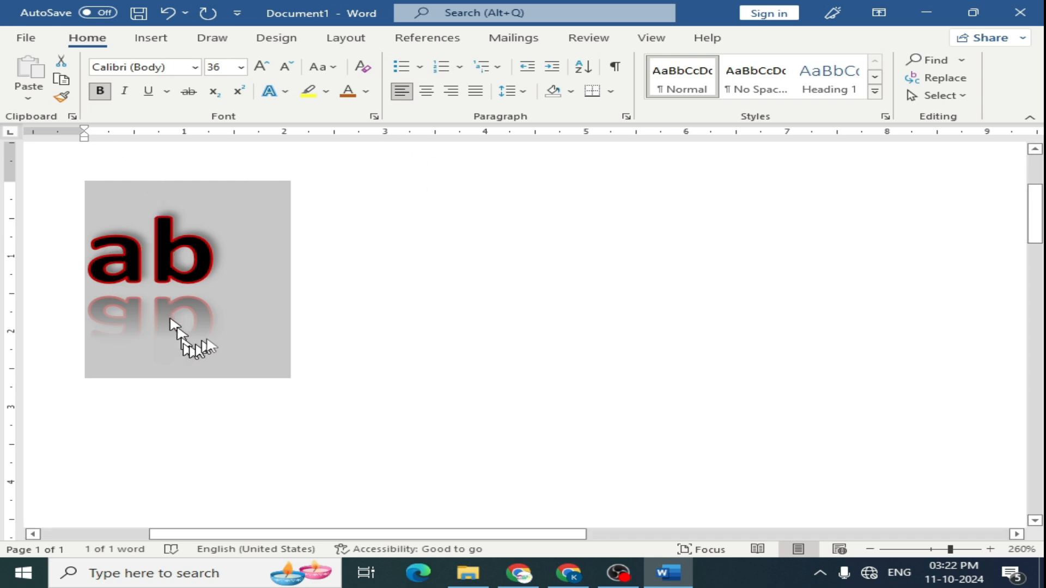
# - Open the reflection options and set blur to 10 pt, distance 3 pt, transparency 42% and size 40%
pyautogui.click(285, 91)
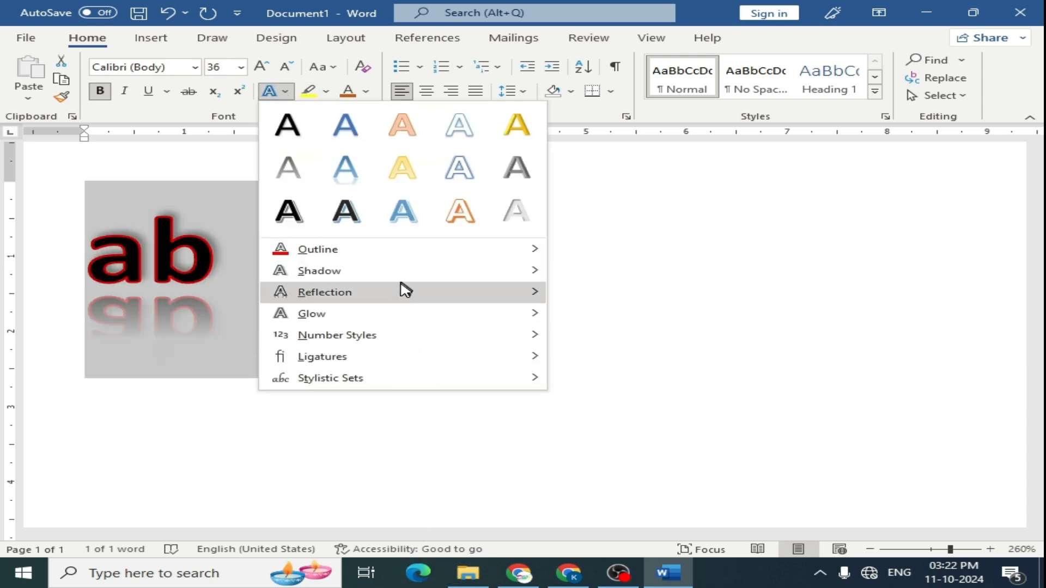
pyautogui.moveTo(403, 292)
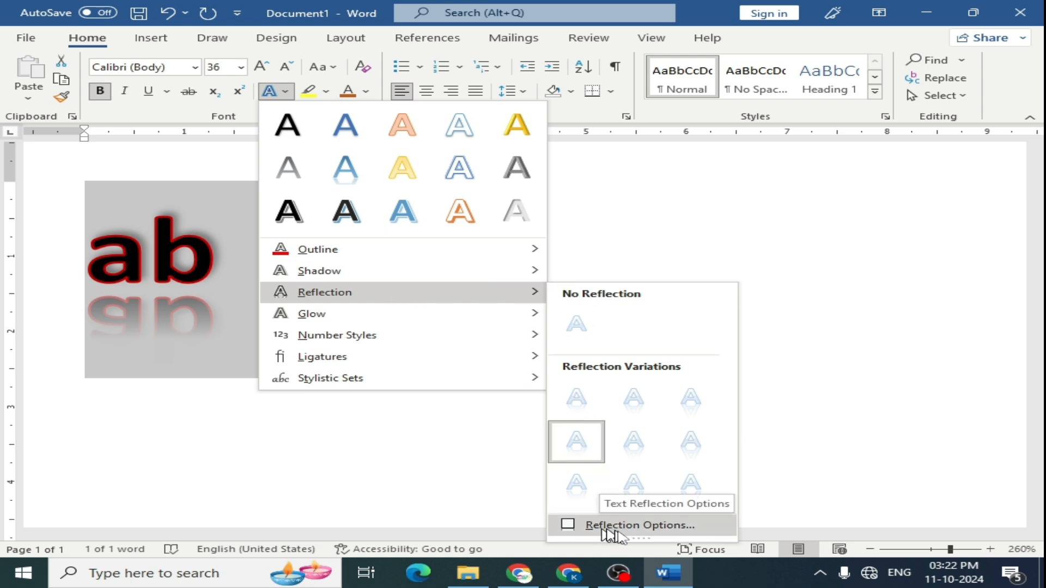
pyautogui.click(648, 526)
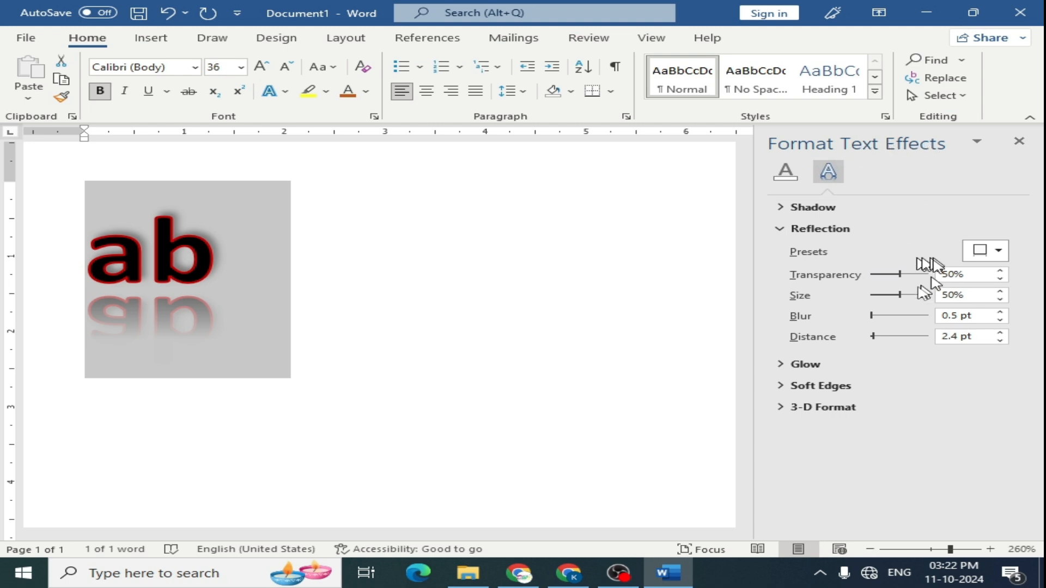
pyautogui.moveTo(871, 316)
pyautogui.mouseDown()
pyautogui.moveTo(886, 318)
pyautogui.moveTo(876, 336)
pyautogui.mouseUp()
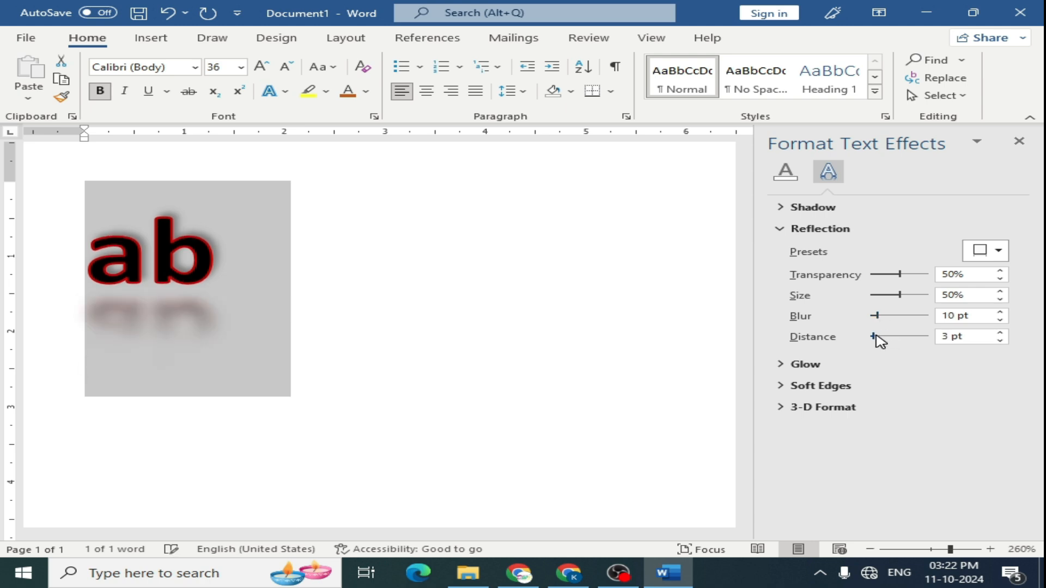
pyautogui.moveTo(899, 275); pyautogui.dragTo(894, 296)
pyautogui.click(898, 296)
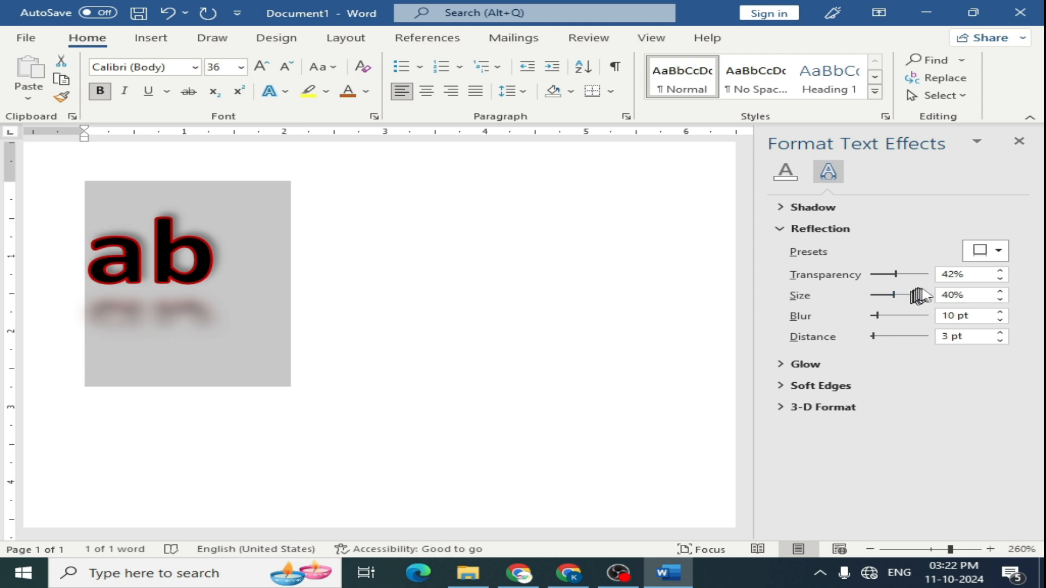
# - Delete the 'ab' text and generate sample paragraphs by entering =rand()
pyautogui.click(1019, 142)
pyautogui.press('Delete')
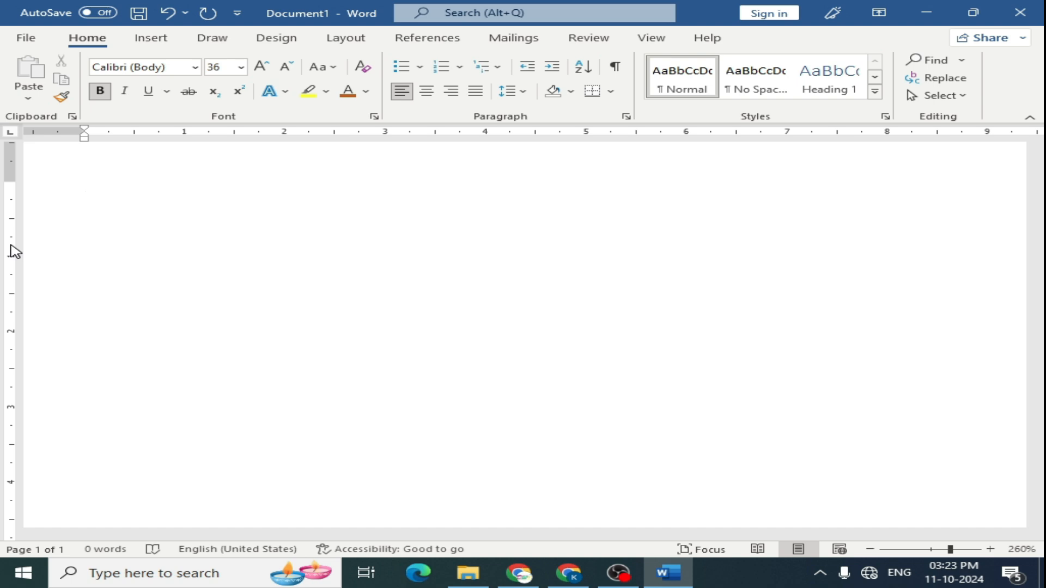
pyautogui.write('=')
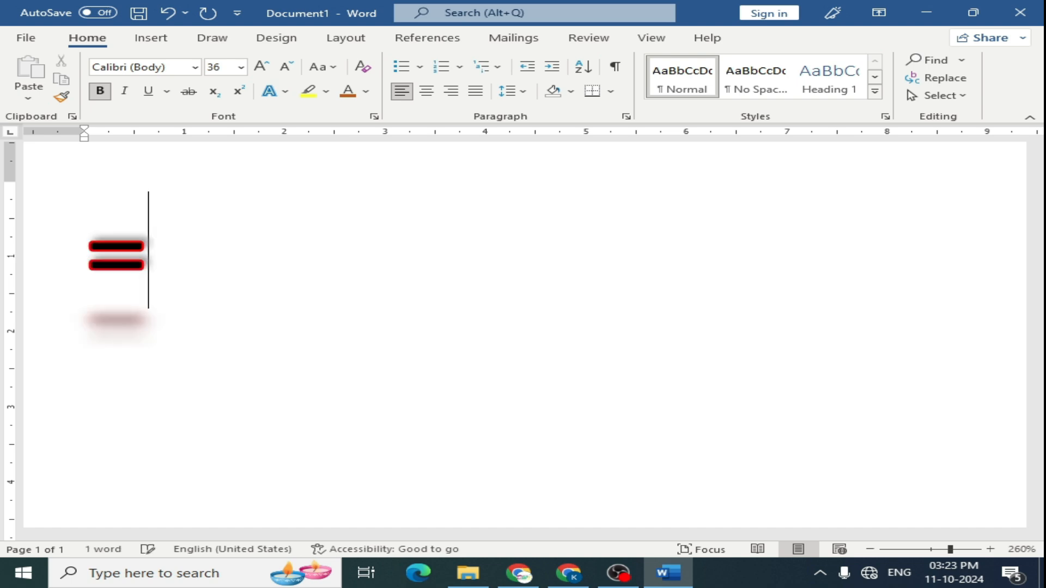
pyautogui.write('rand()')
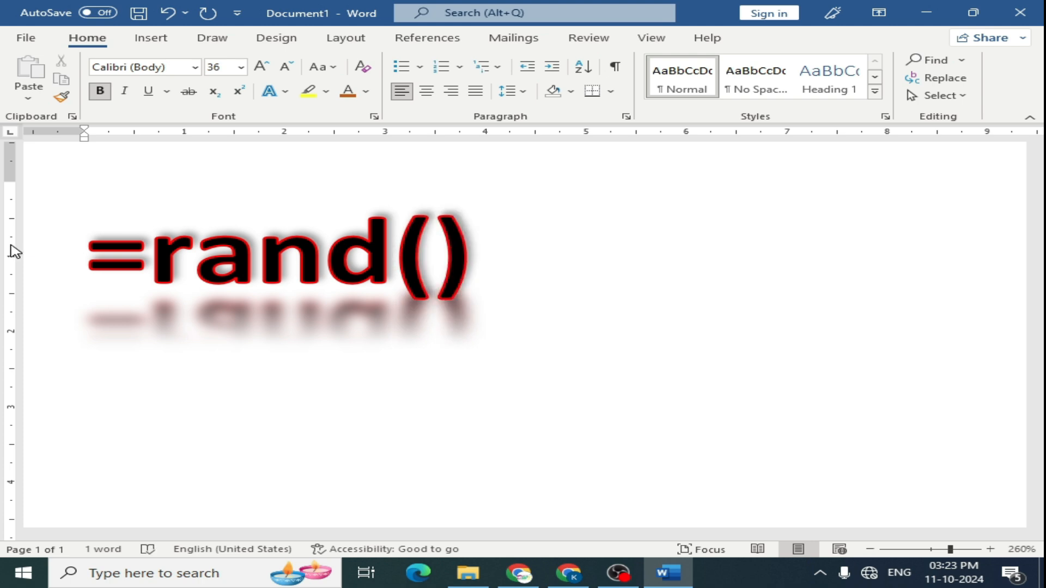
pyautogui.press('Return')
# - Select the whole document and clear all its formatting
pyautogui.hotkey('ctrl', 'a')
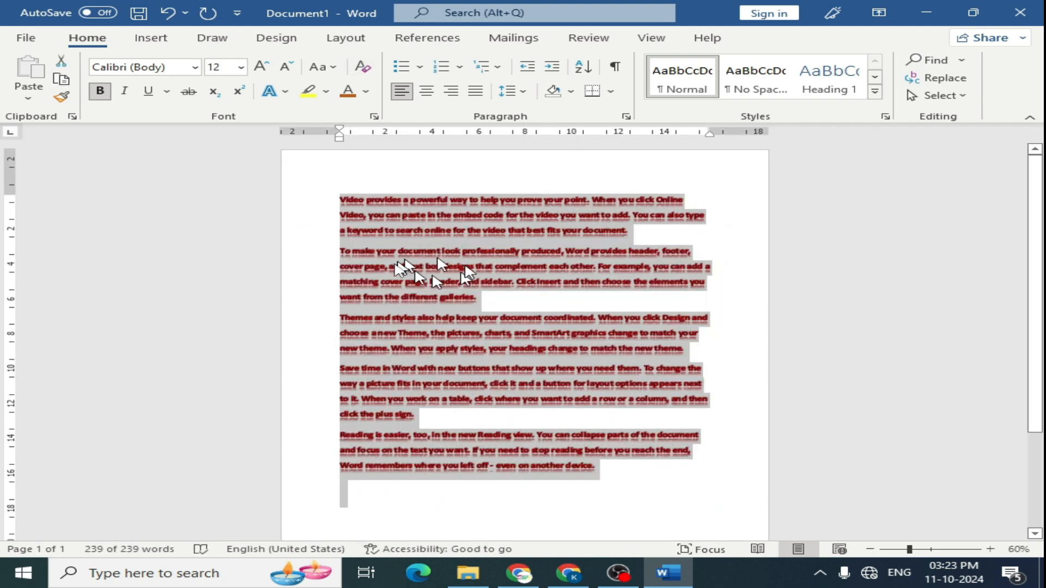
pyautogui.click(362, 66)
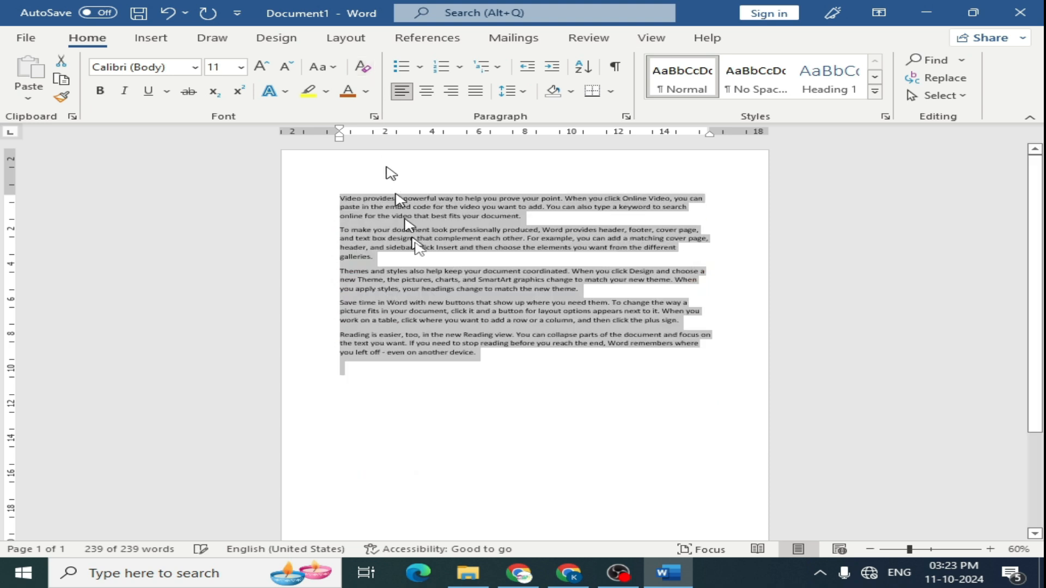
pyautogui.scroll(3, 458, 256)
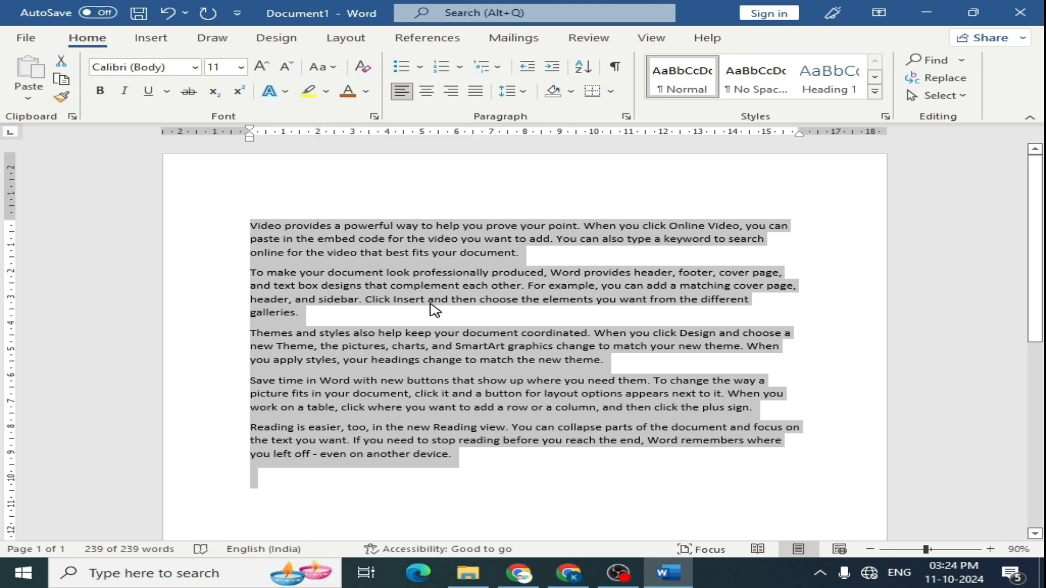
# - Highlight 'powerful way to help you prove your point. When' in the first paragraph in yellow
pyautogui.click(396, 261)
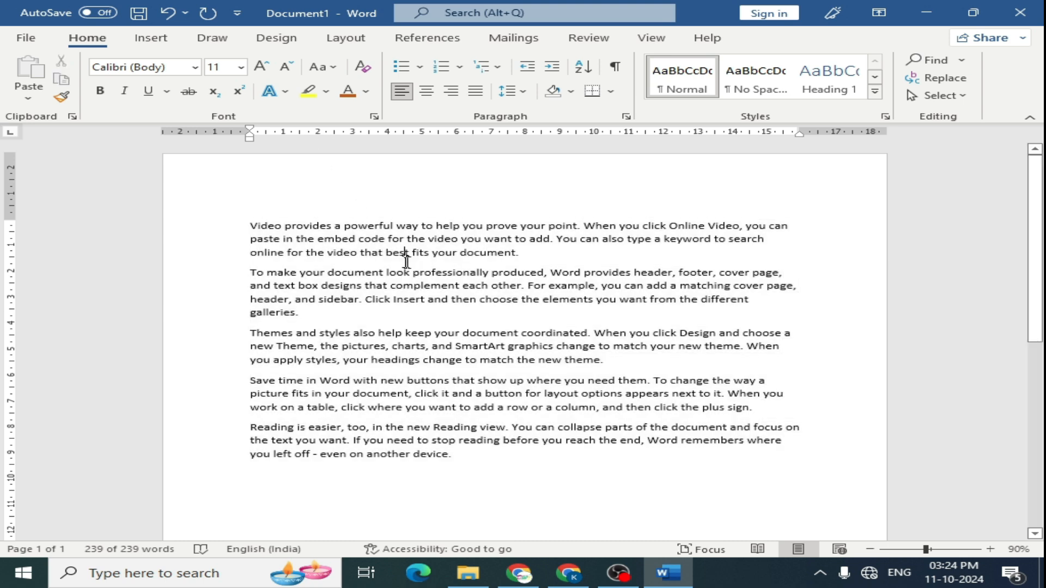
pyautogui.moveTo(393, 226); pyautogui.dragTo(616, 227)
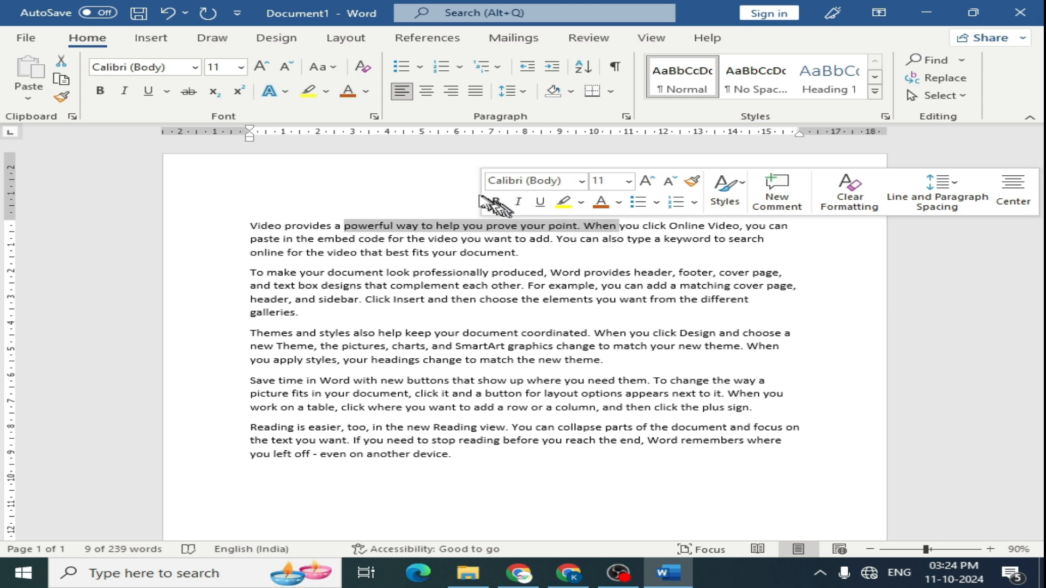
pyautogui.click(326, 91)
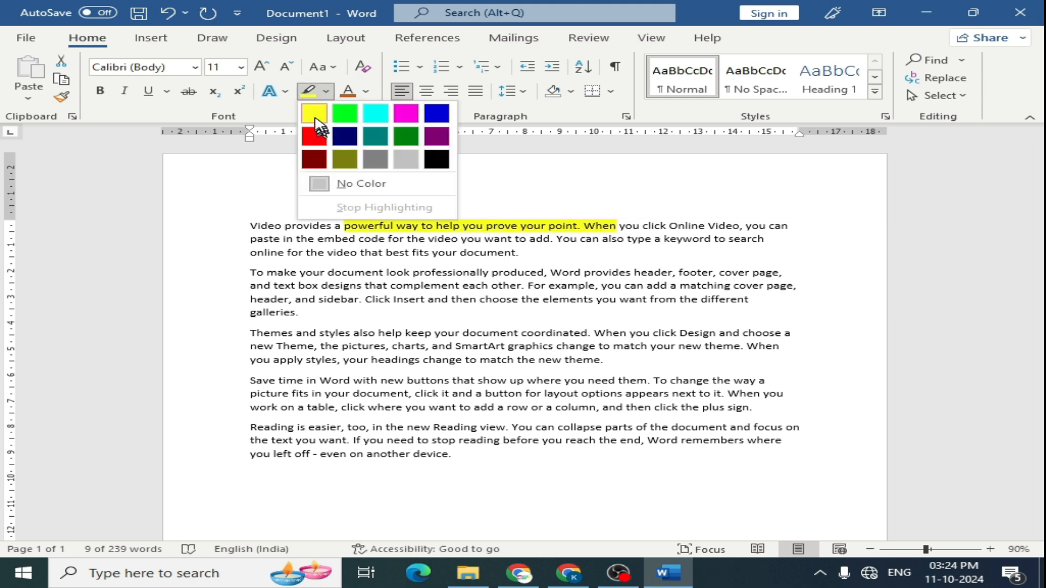
pyautogui.click(315, 115)
# - Select the second paragraph and give it a dark orange theme font colour
pyautogui.click(381, 312)
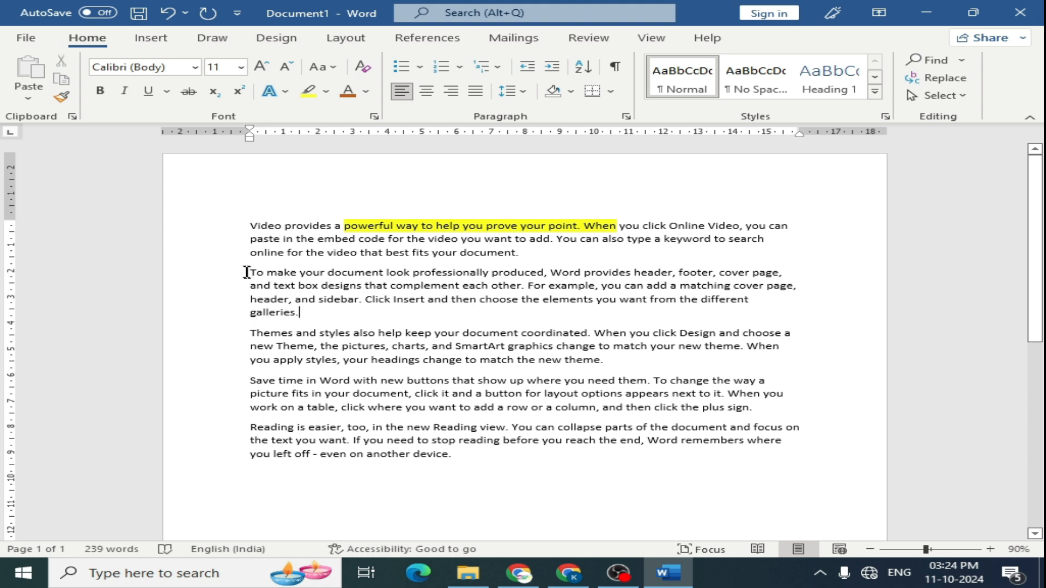
pyautogui.moveTo(250, 272); pyautogui.dragTo(305, 308)
pyautogui.click(366, 91)
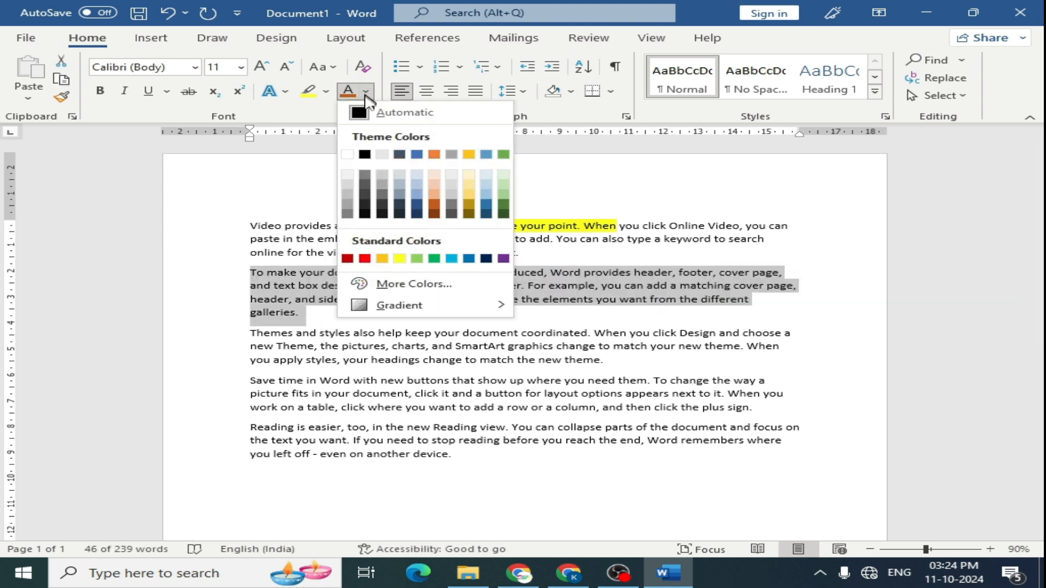
pyautogui.click(434, 197)
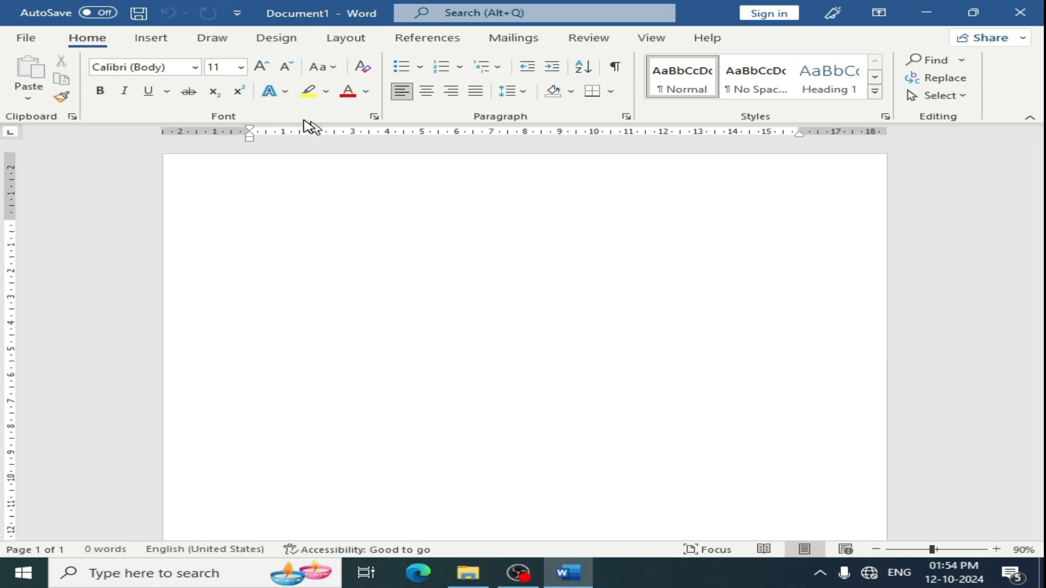
# - Open the Font dialog to examine its options, then close it
pyautogui.click(374, 116)
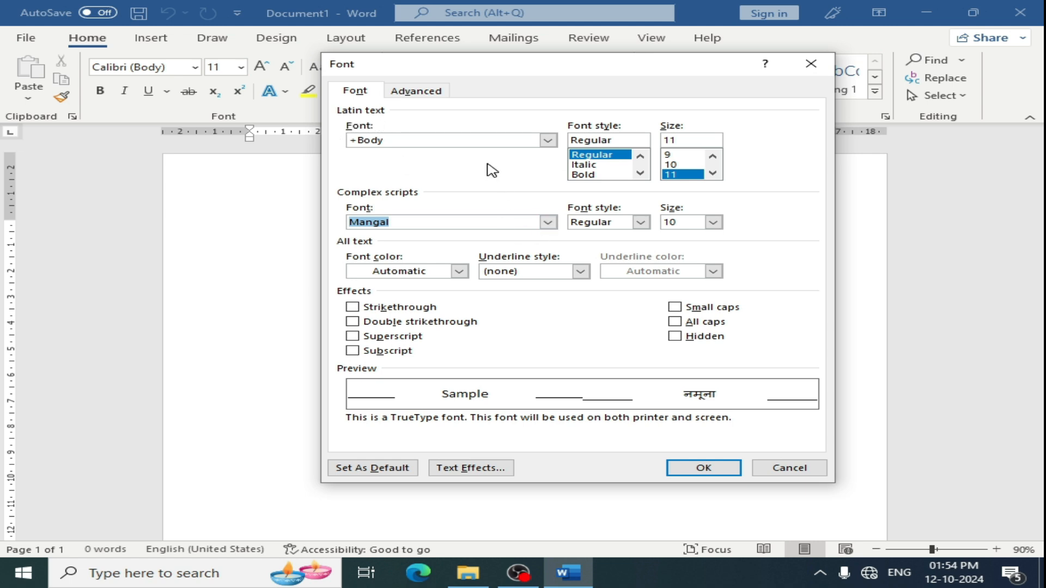
pyautogui.moveTo(461, 69); pyautogui.dragTo(569, 71)
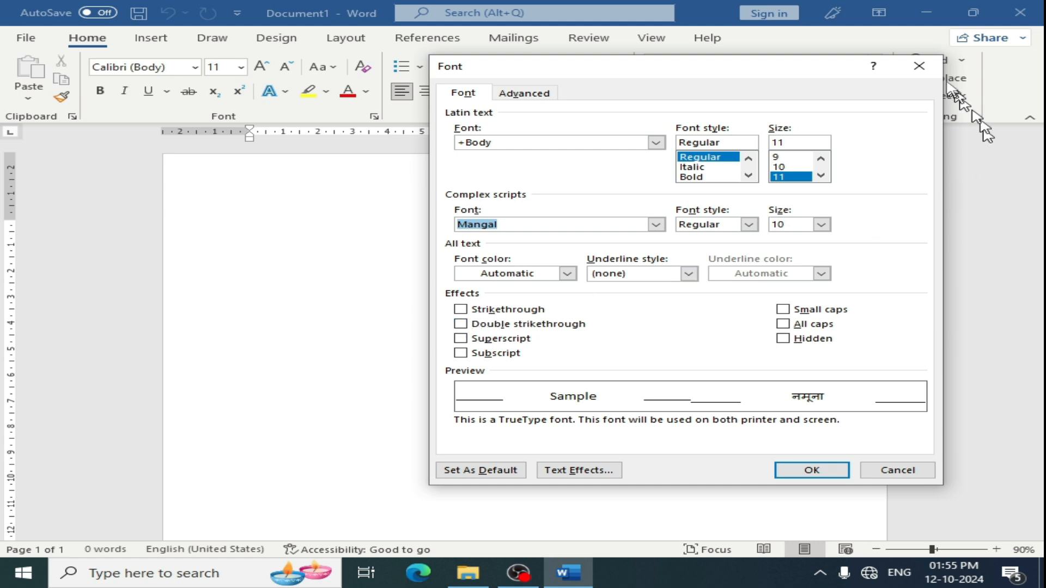
pyautogui.click(919, 66)
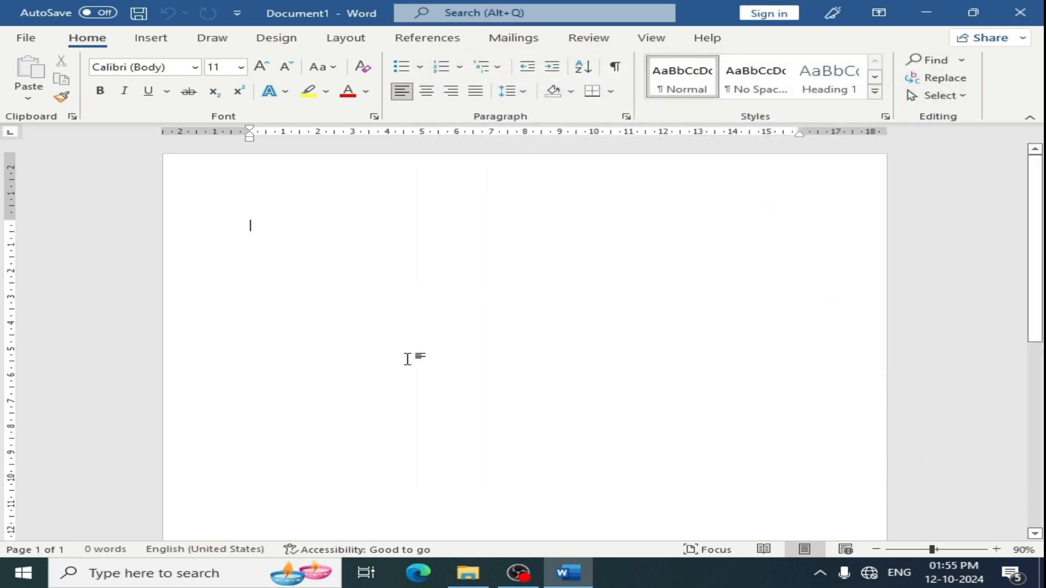
# - Type Hello, select it, and apply double strikethrough in the Font dialog
pyautogui.write('he')
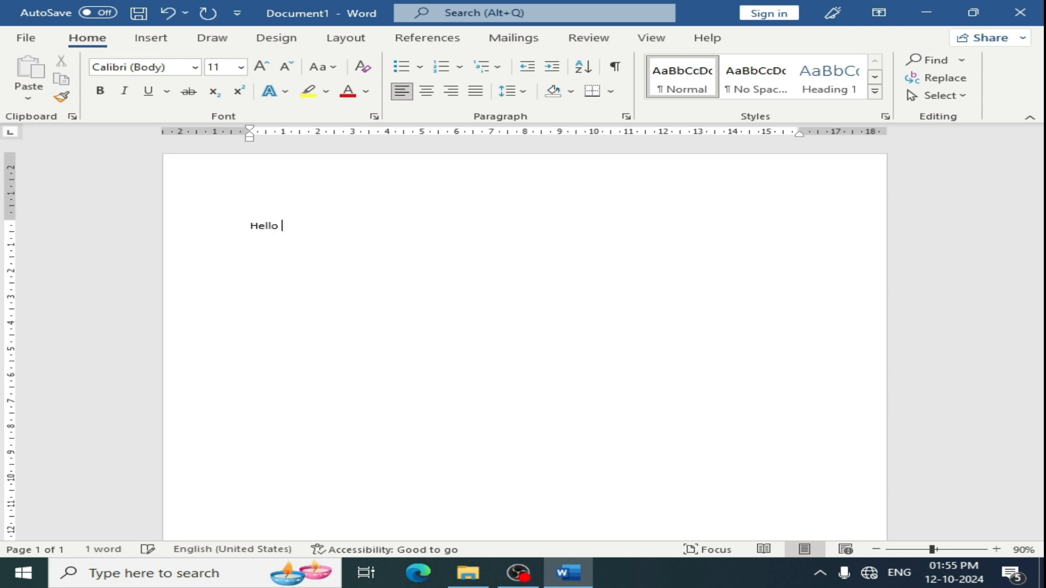
pyautogui.moveTo(290, 224); pyautogui.dragTo(233, 229)
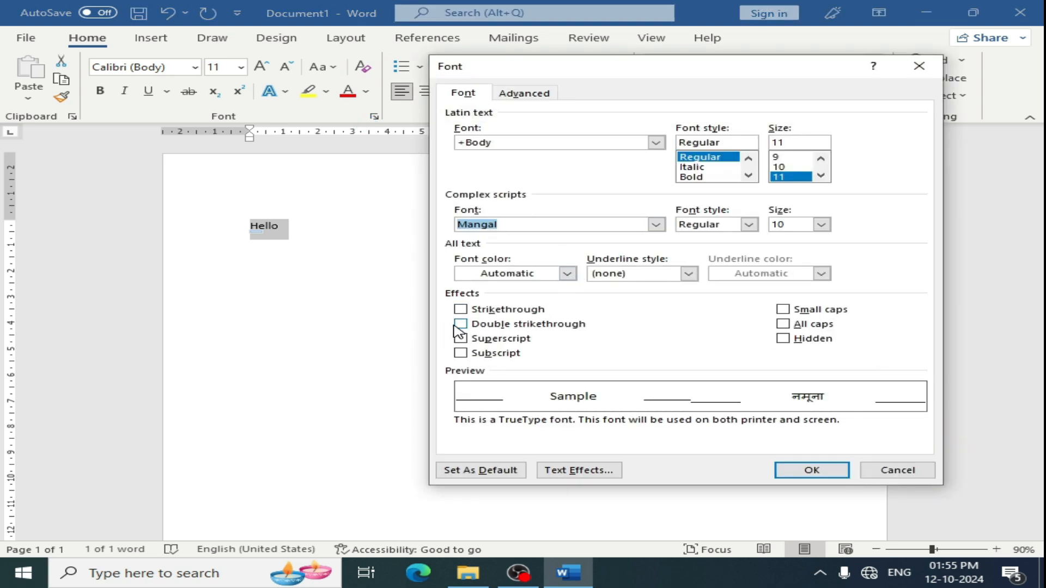
pyautogui.click(460, 324)
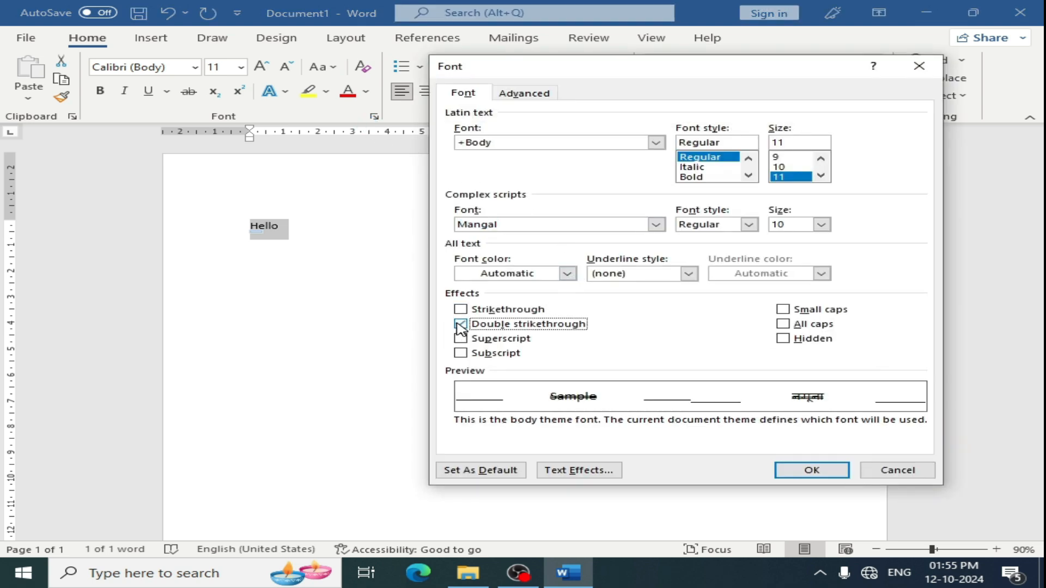
pyautogui.click(810, 472)
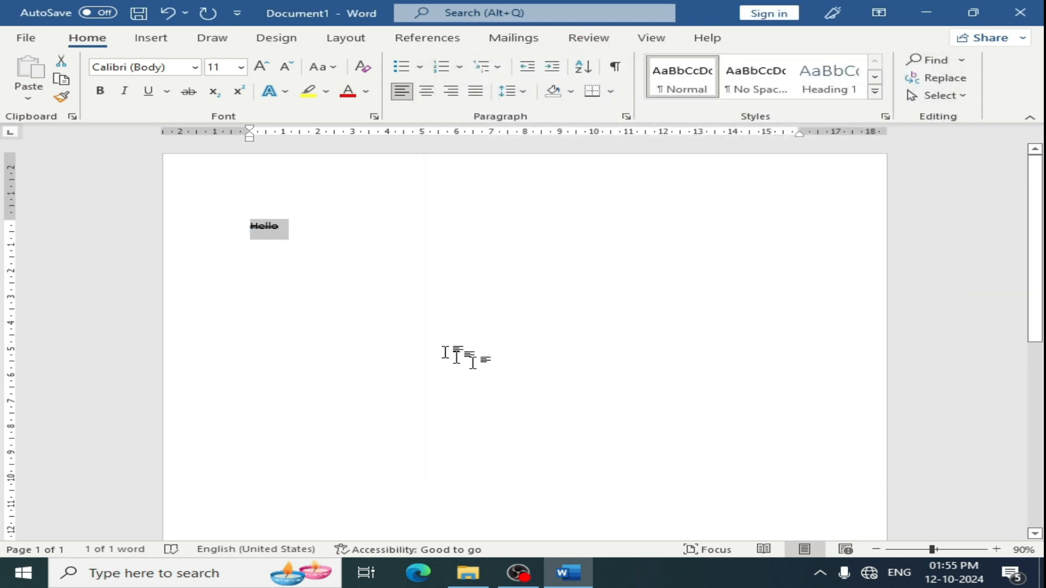
# - Turn on small caps in the Font dialog
pyautogui.keyDown('ctrl'); pyautogui.scroll(8, 279, 252); pyautogui.keyUp('ctrl')
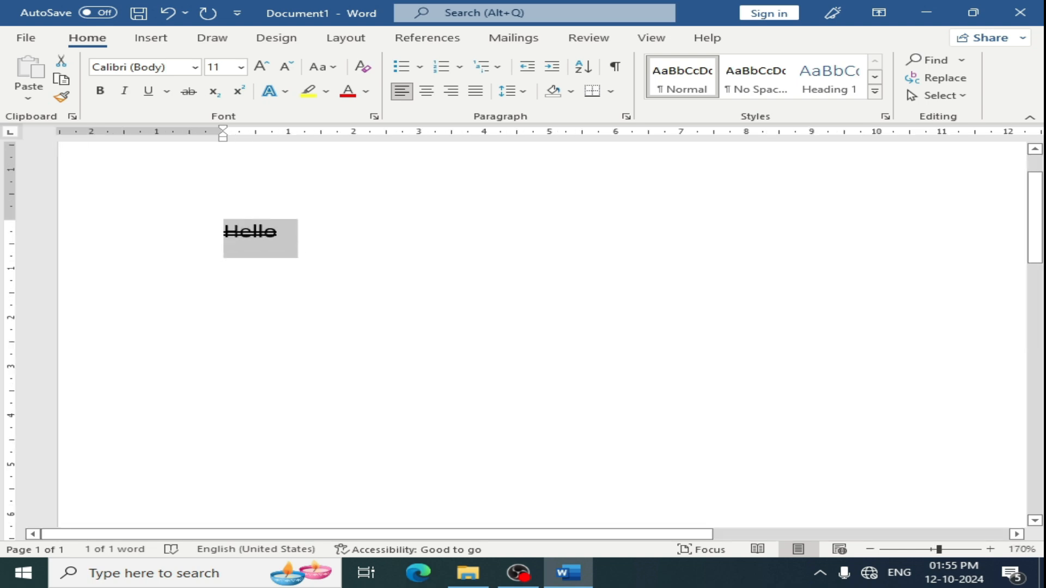
pyautogui.keyDown('ctrl'); pyautogui.scroll(-5, 279, 252); pyautogui.keyUp('ctrl')
pyautogui.click(374, 116)
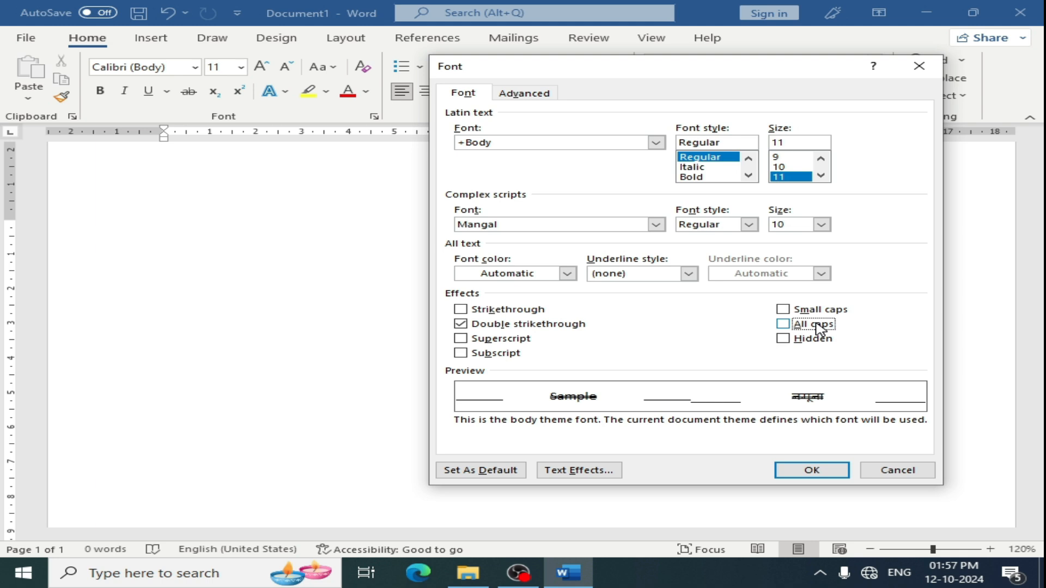
pyautogui.click(783, 309)
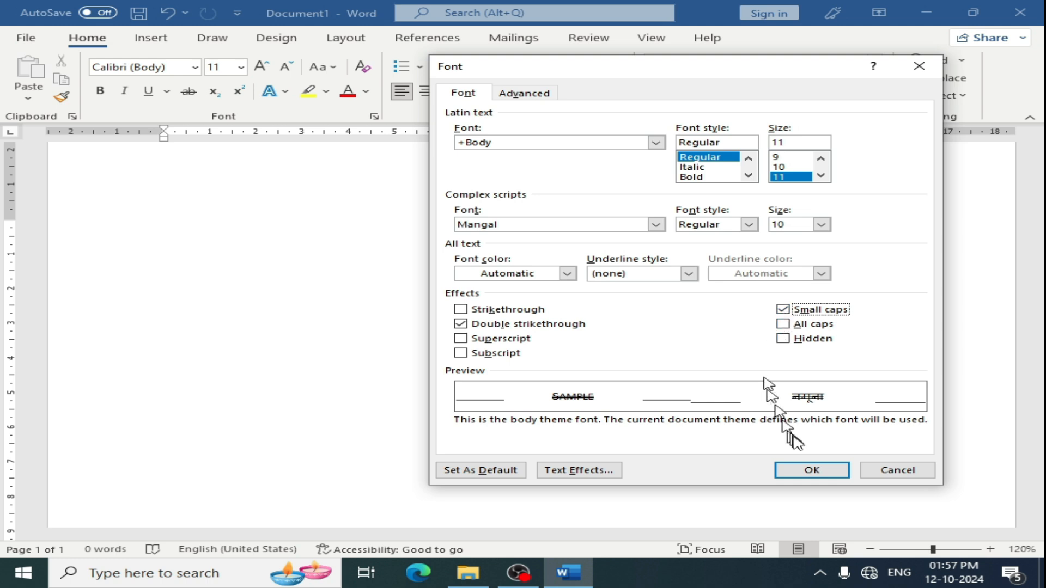
pyautogui.click(820, 471)
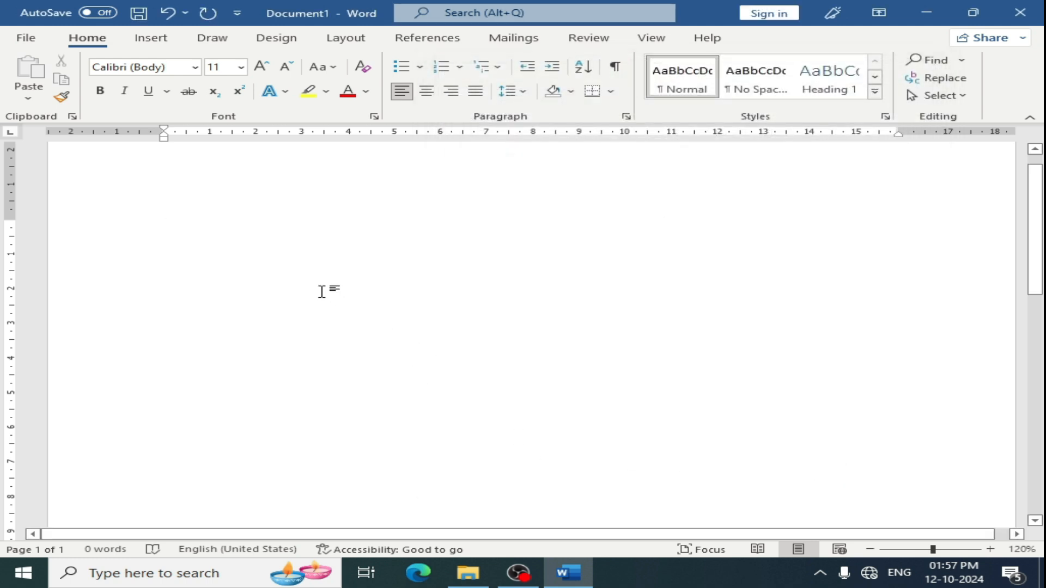
pyautogui.write('DJDFHD')
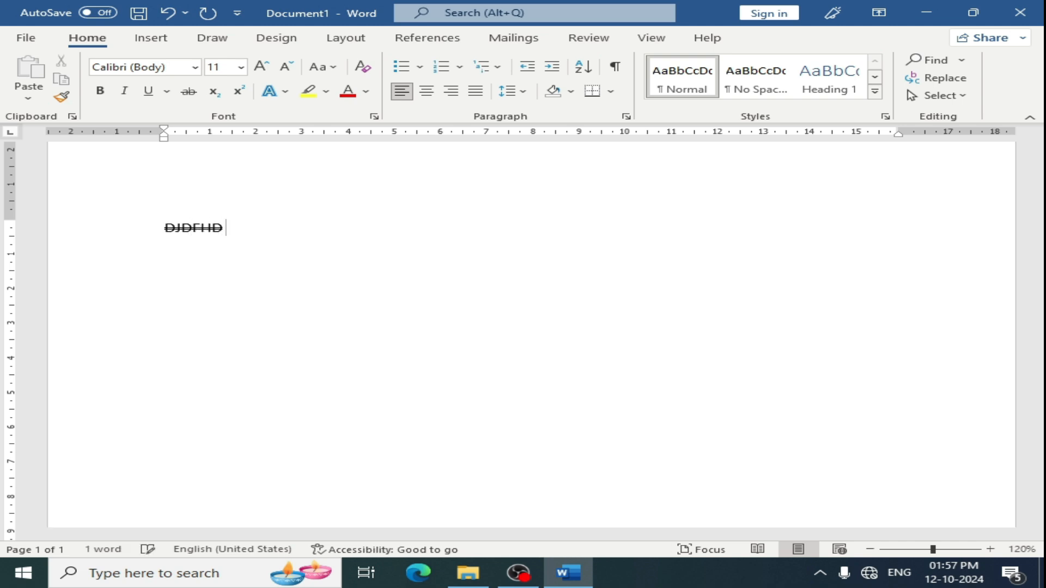
pyautogui.hotkey('ctrl', 'a')
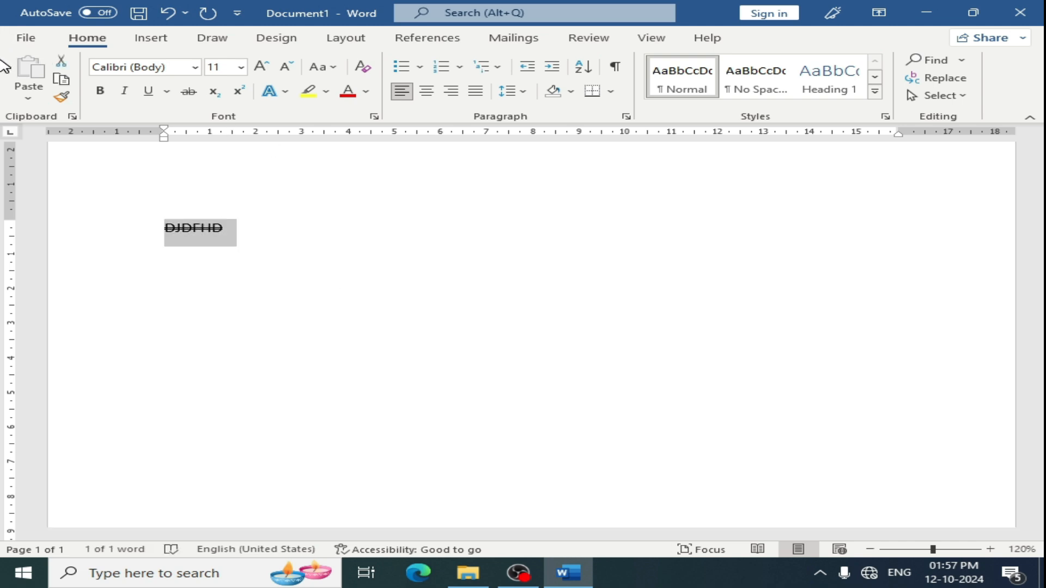
pyautogui.press('Delete')
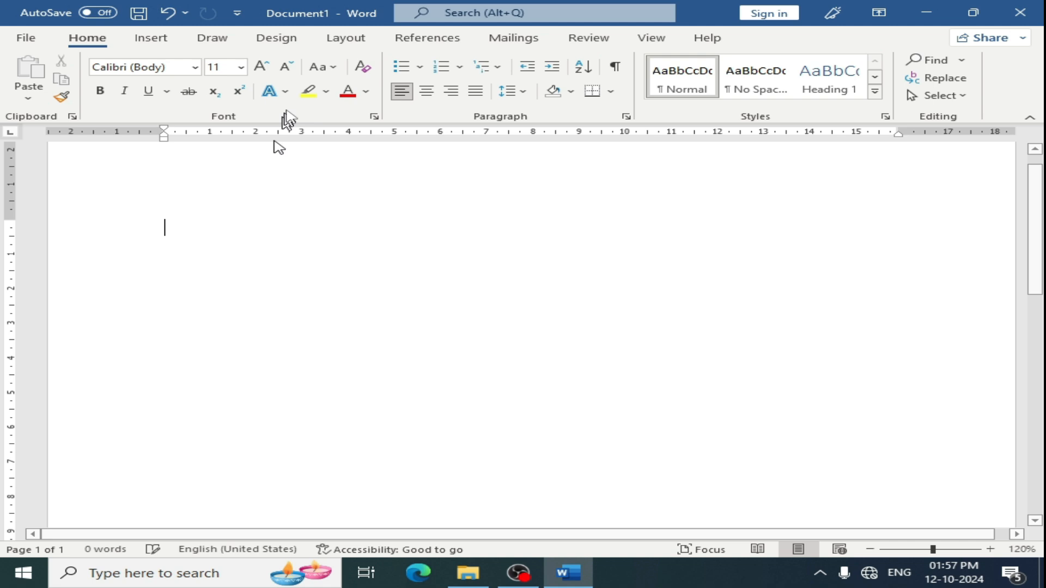
# - Turn off double strikethrough in the Font dialog
pyautogui.click(373, 116)
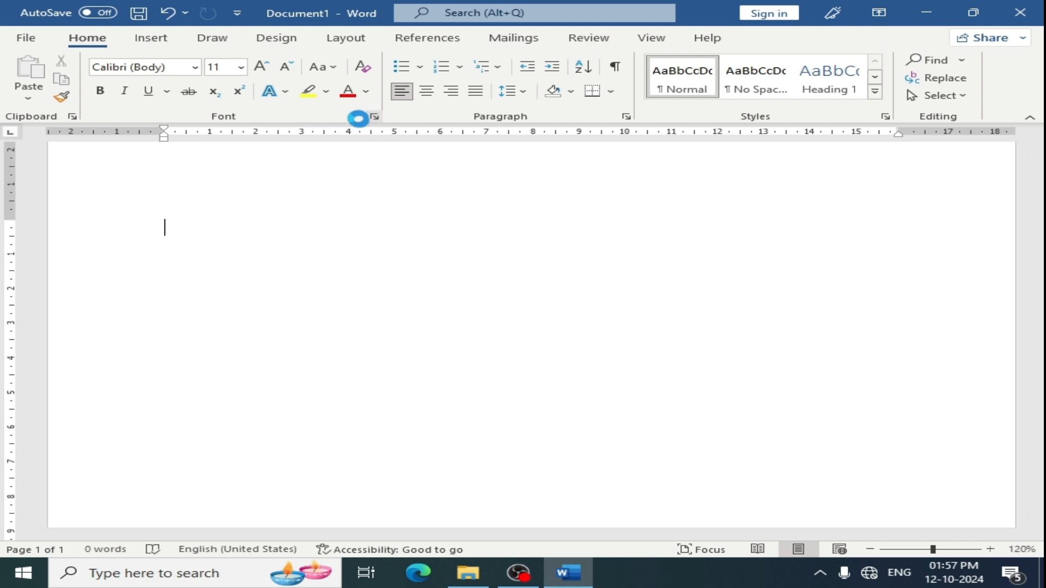
pyautogui.click(460, 324)
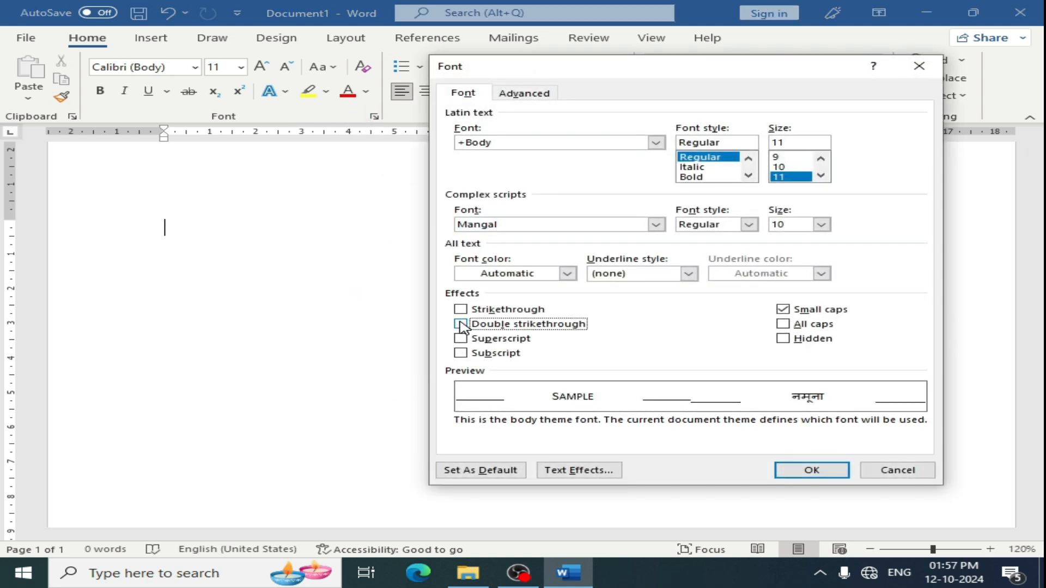
pyautogui.click(832, 473)
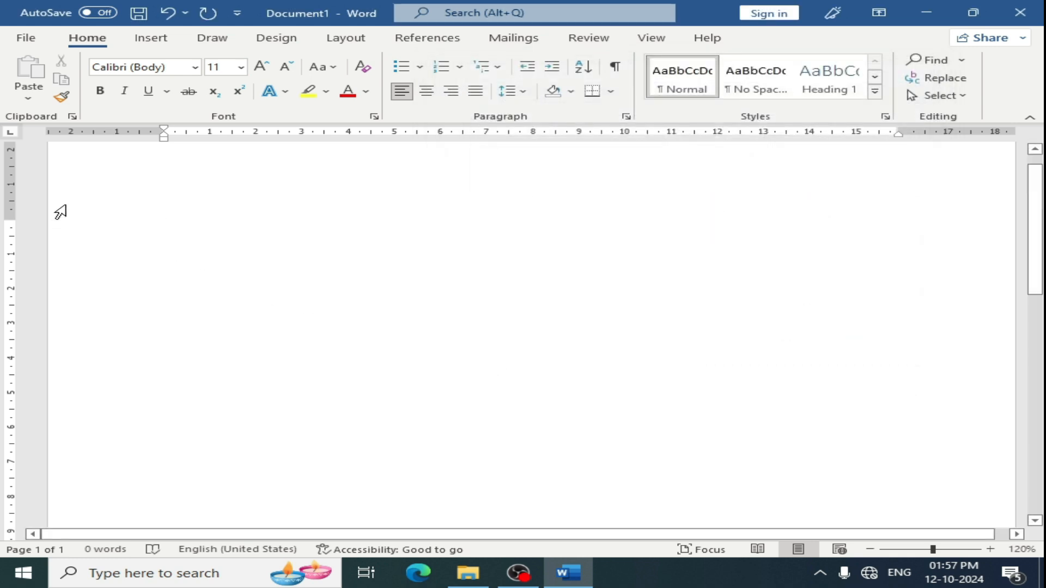
# - Type the text HELLO FGFDGHDFGDFNG HFGSDFG
pyautogui.write('HELLO')
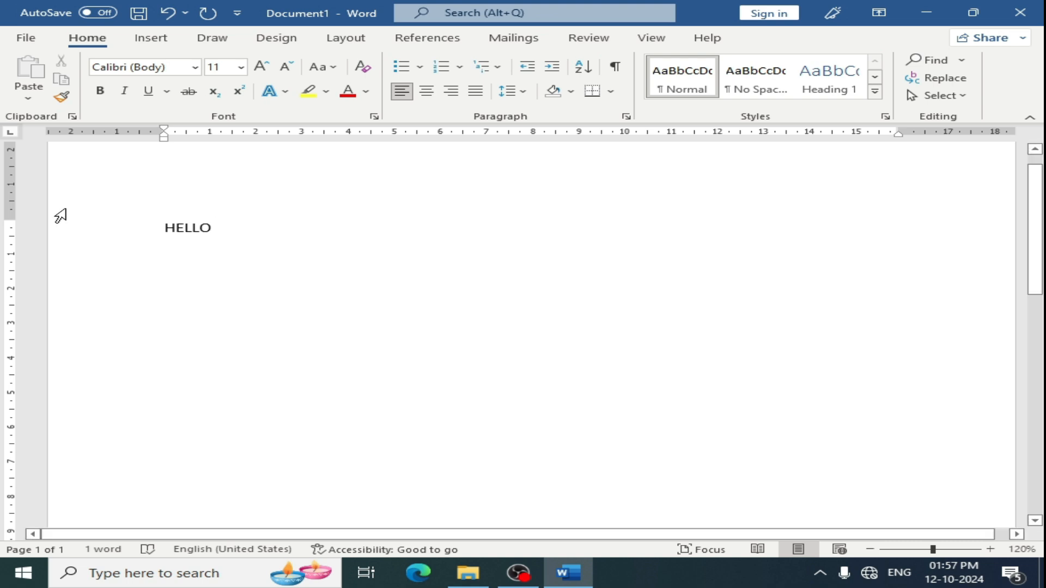
pyautogui.write('FGFDGHDFGDFNG HFGSDFG')
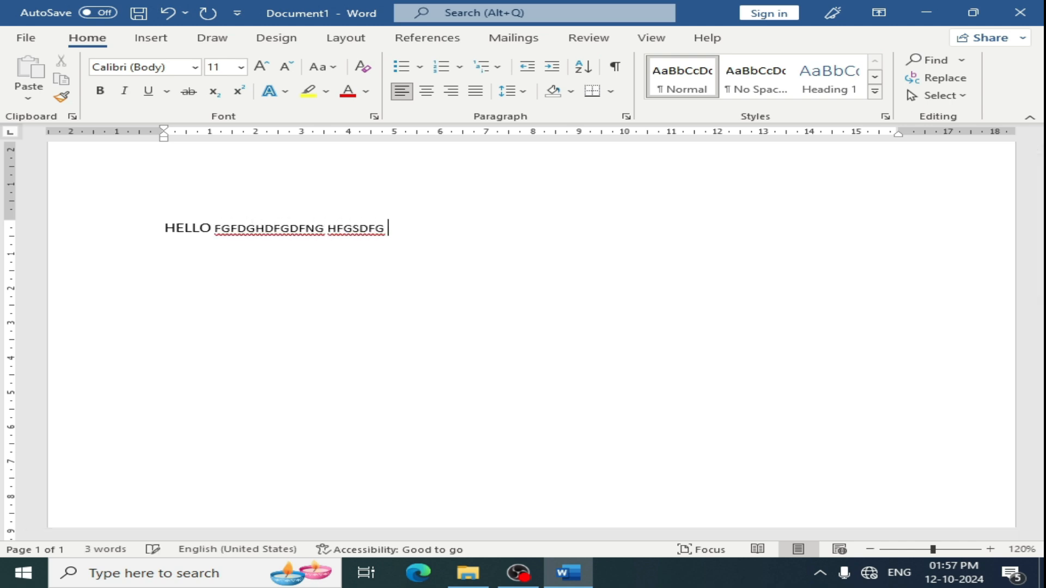
pyautogui.scroll(-4, 188, 226)
pyautogui.scroll(8, 191, 224)
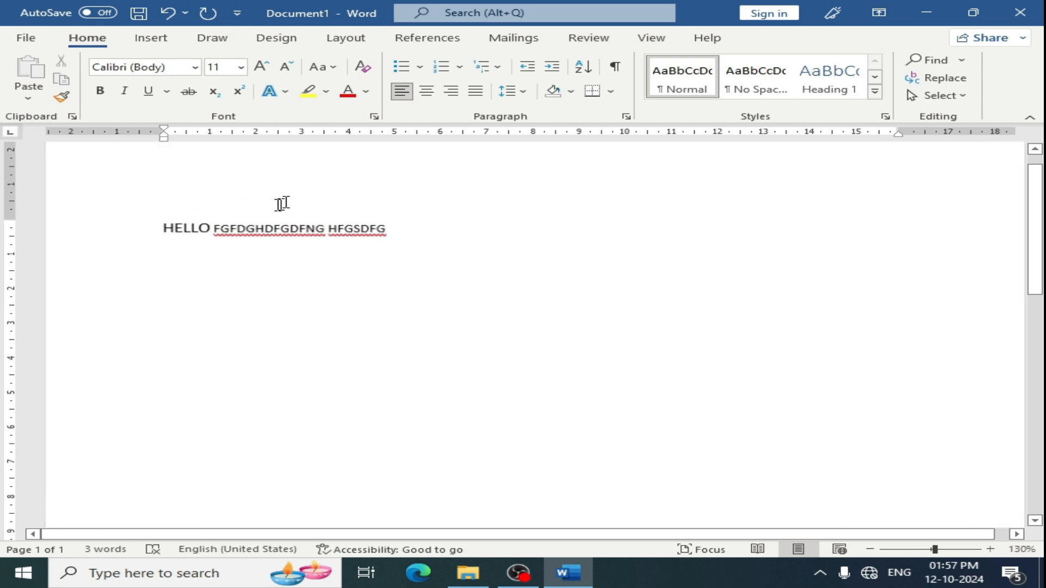
# - Select the text and replace small caps with all caps in the Font dialog
pyautogui.moveTo(84, 226); pyautogui.dragTo(156, 231)
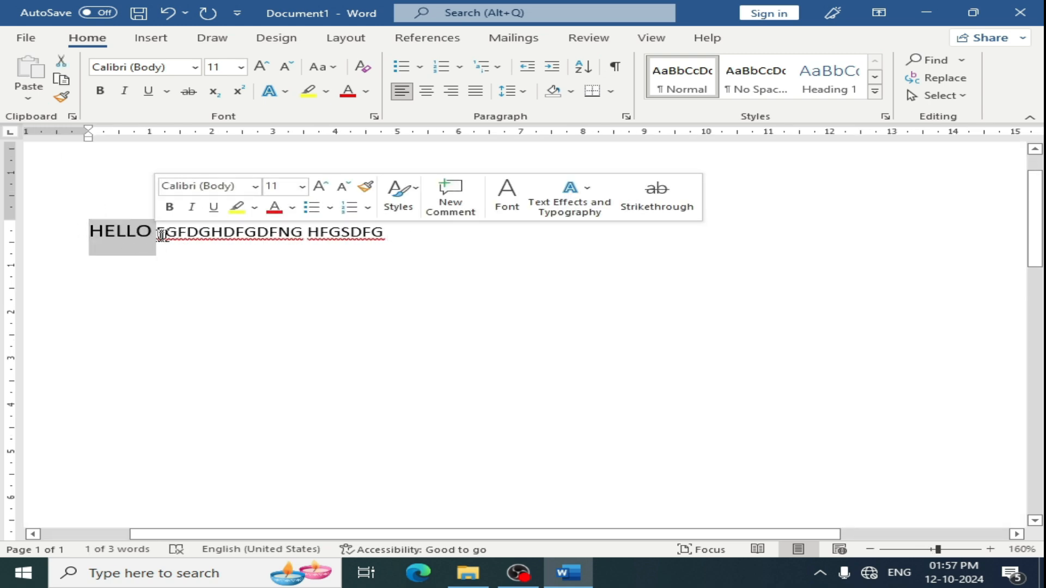
pyautogui.moveTo(161, 240); pyautogui.dragTo(212, 247)
pyautogui.click(390, 240)
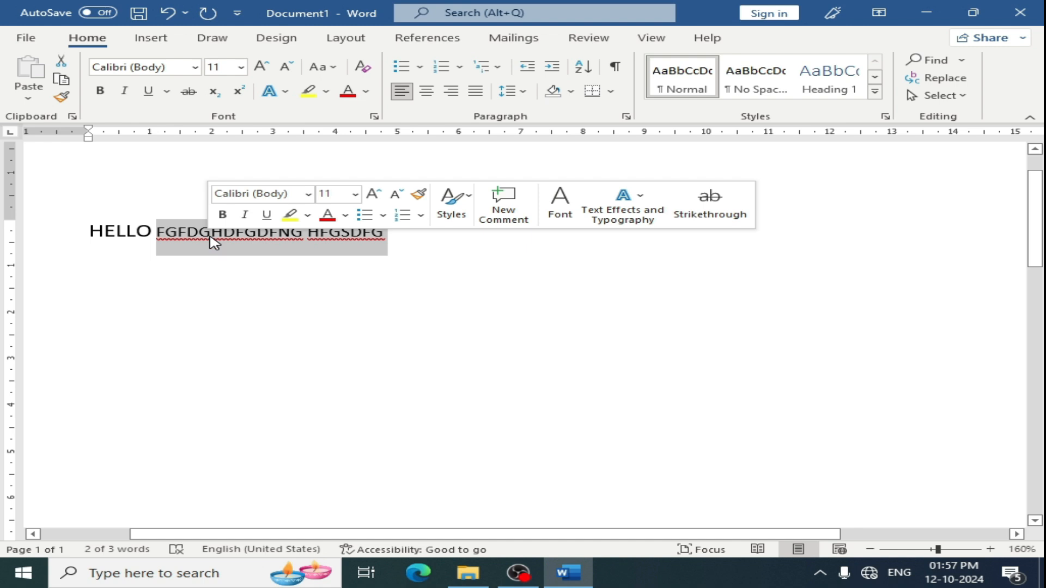
pyautogui.click(374, 116)
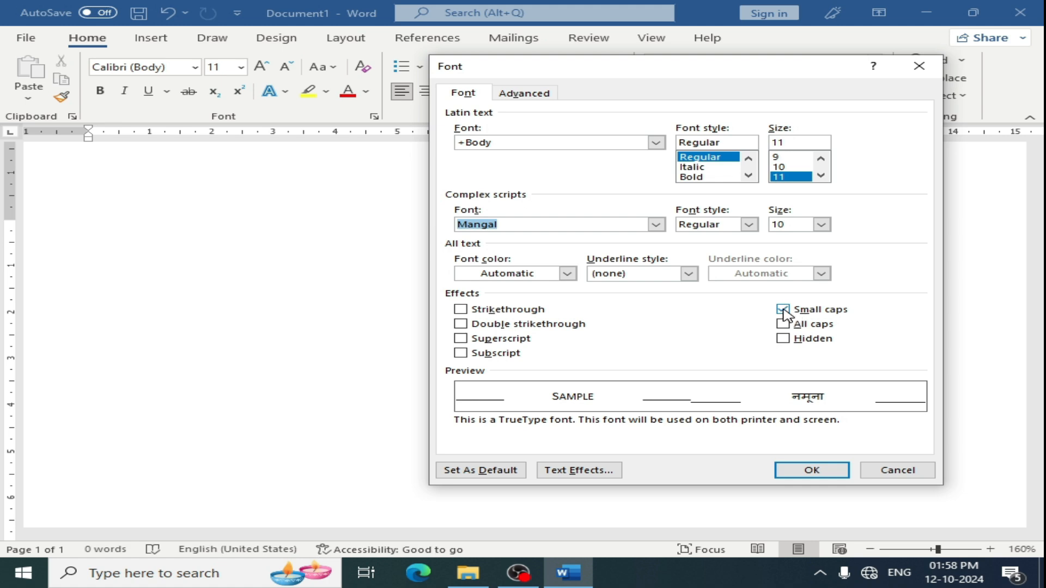
pyautogui.click(783, 310)
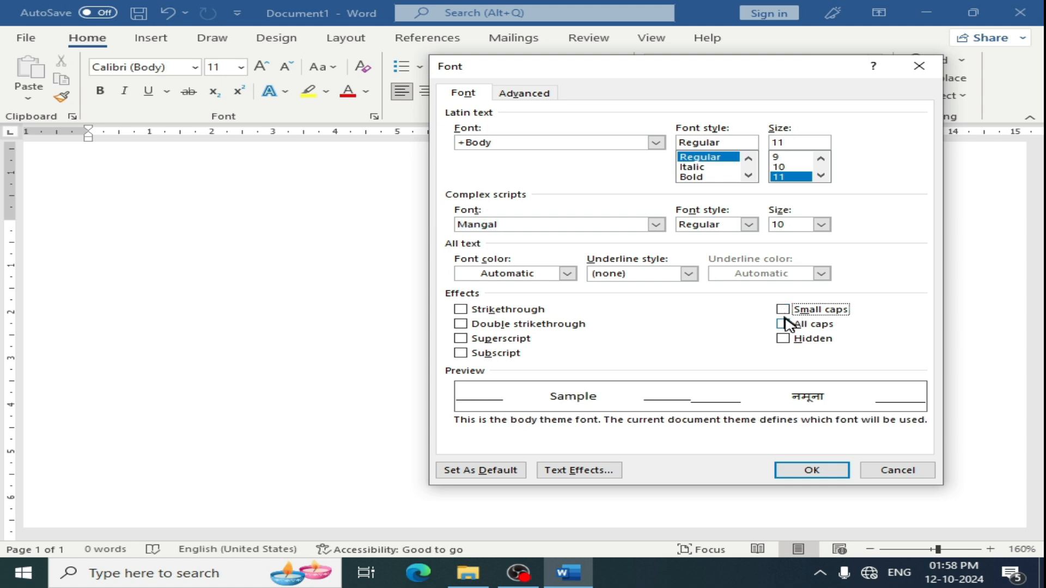
pyautogui.click(783, 324)
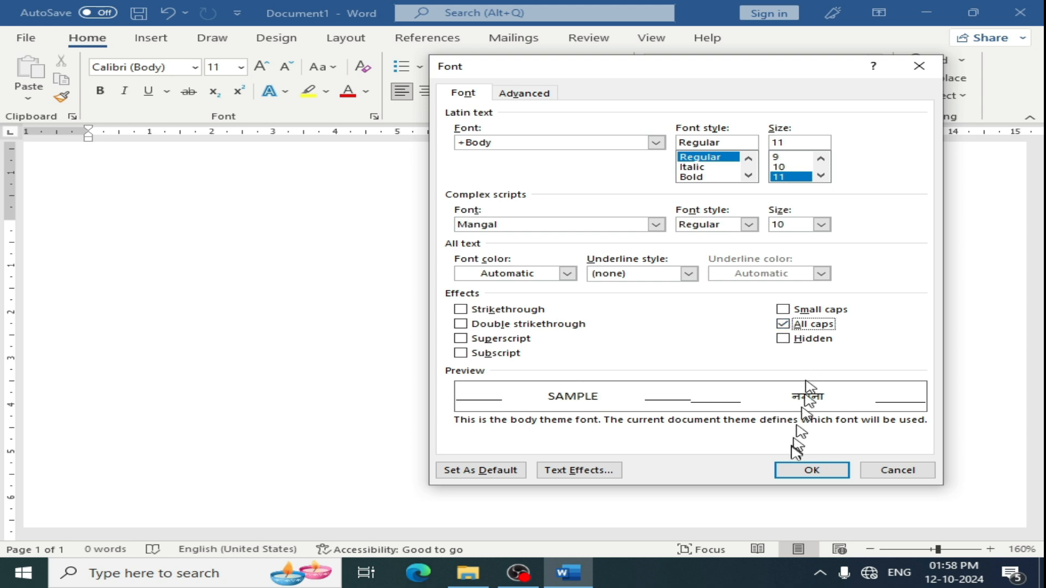
pyautogui.click(811, 471)
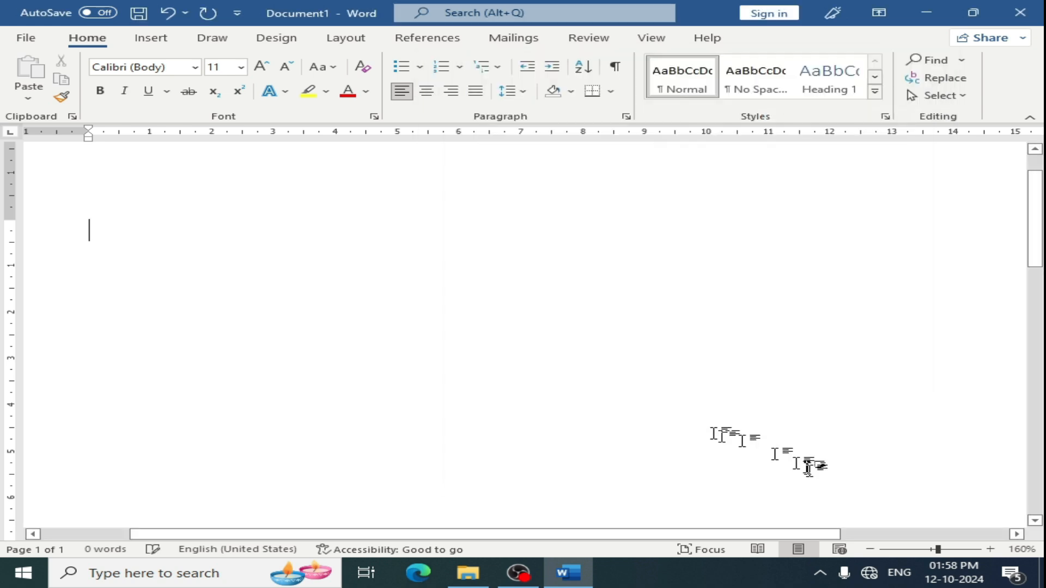
# - Type the text hello heoig gdfngfjk fgfgj, which appears in all caps
pyautogui.write('he')
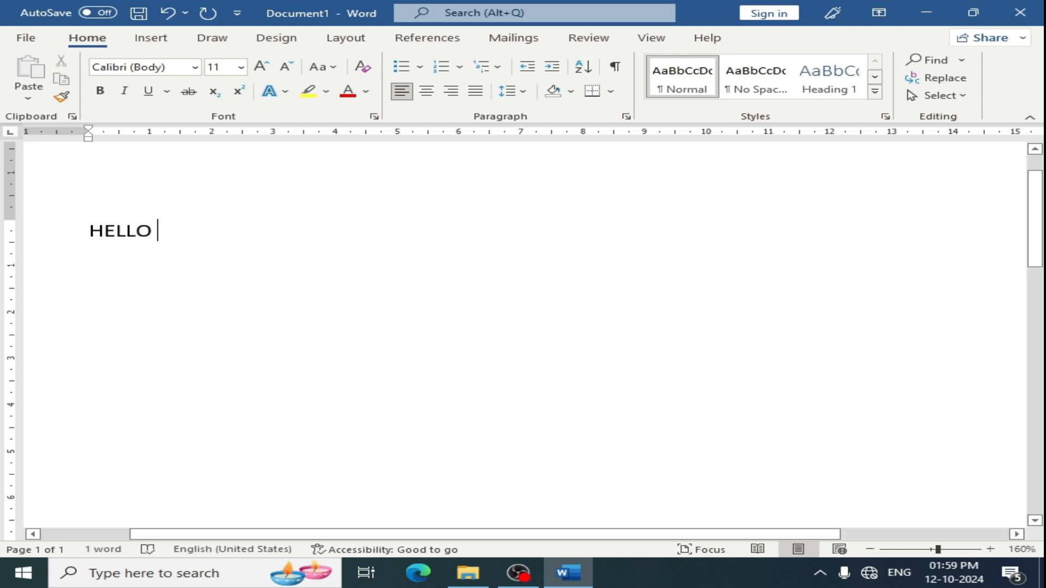
pyautogui.write('llo heoig gdfngfjk')
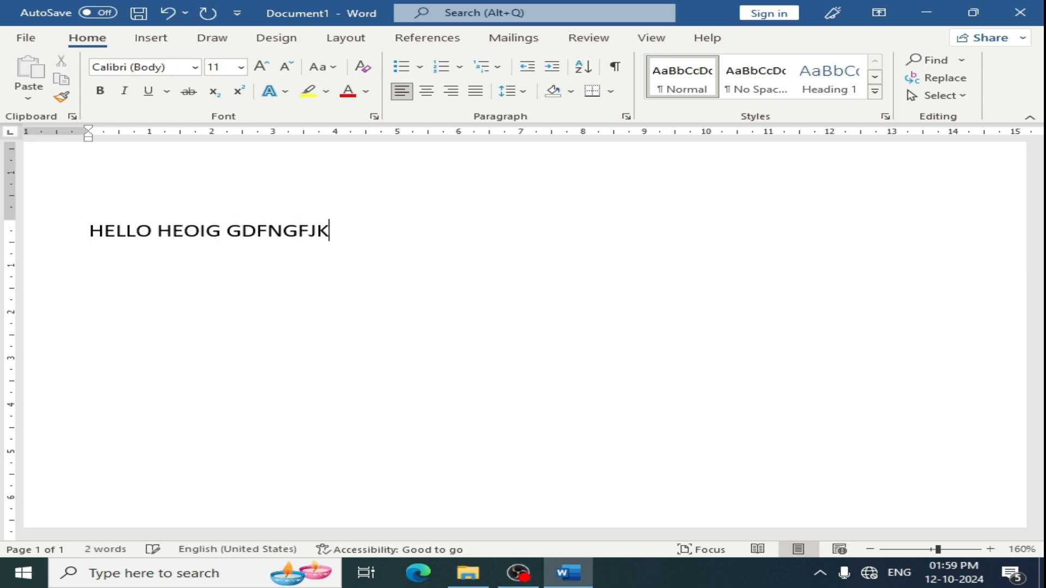
pyautogui.write(' fgfgj')
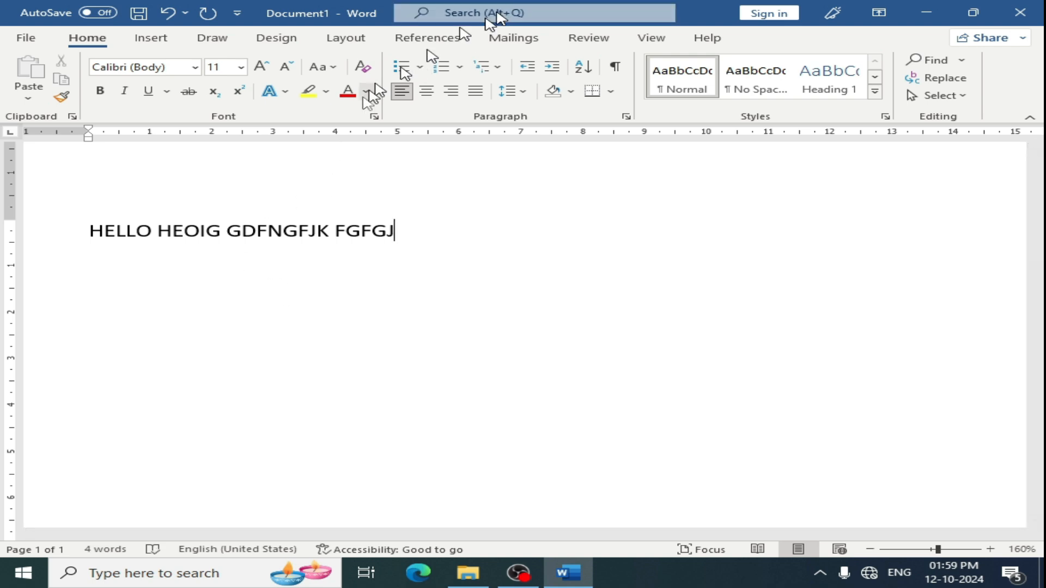
# - Delete the typed line of text
pyautogui.click(376, 116)
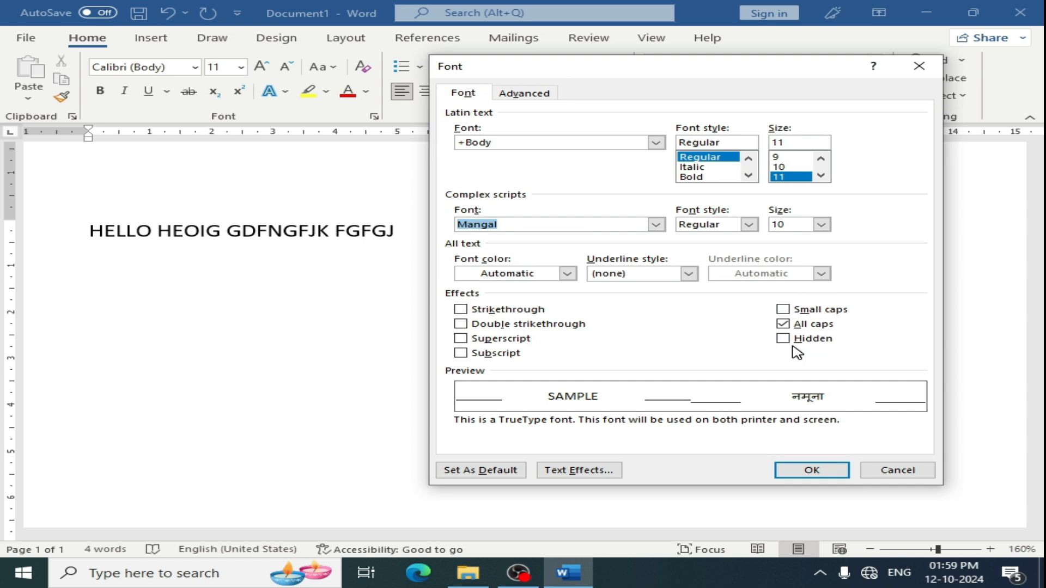
pyautogui.click(919, 65)
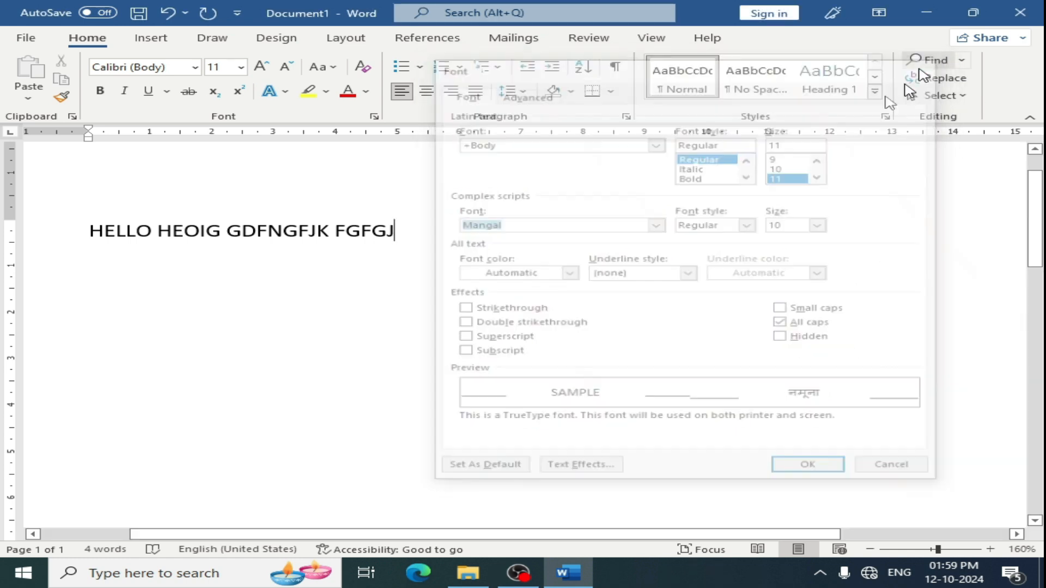
pyautogui.click(60, 234)
pyautogui.press('Delete')
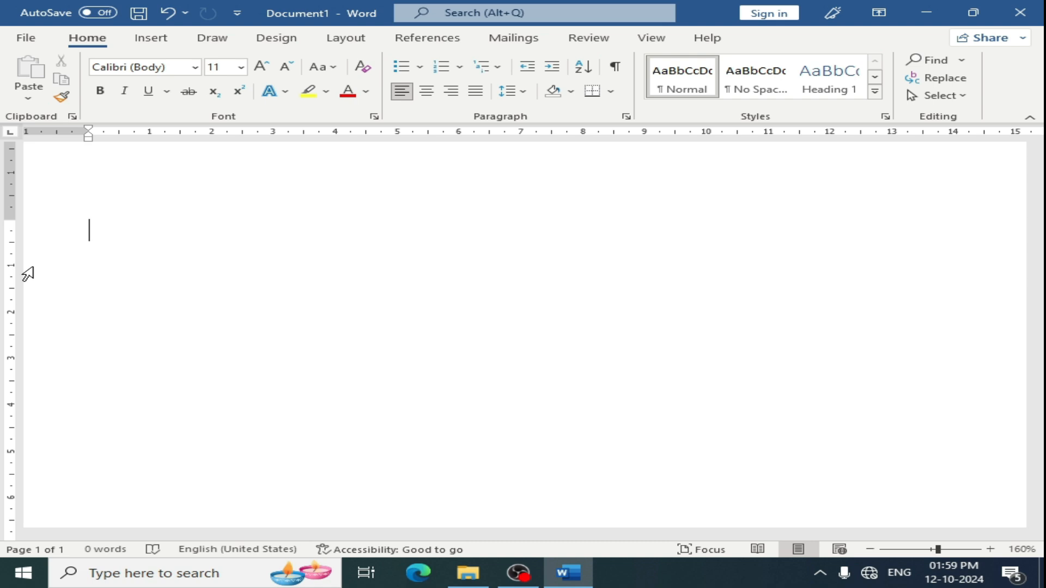
# - Generate sample paragraphs with =RAND()
pyautogui.write('=RAND()')
pyautogui.press('Return')
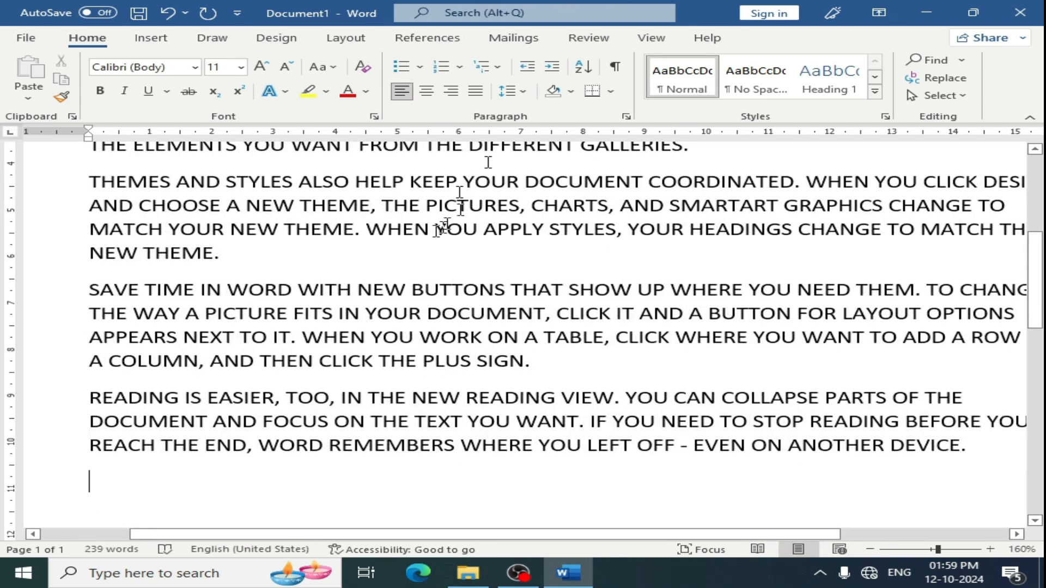
# - Select all the text and apply the Hidden effect in the Font dialog
pyautogui.scroll(5, 438, 231)
pyautogui.hotkey('ctrl', 'a')
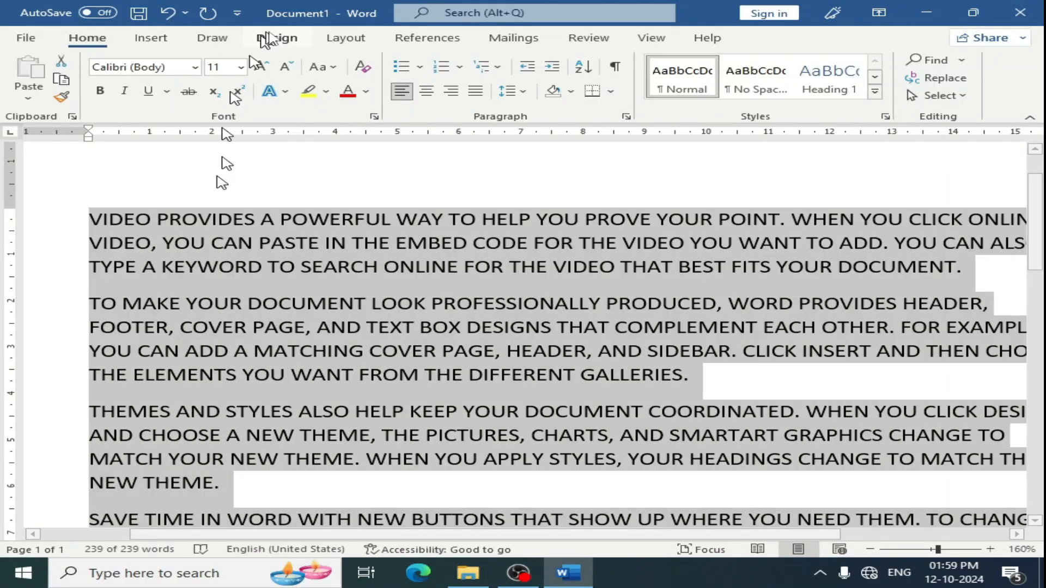
pyautogui.click(374, 116)
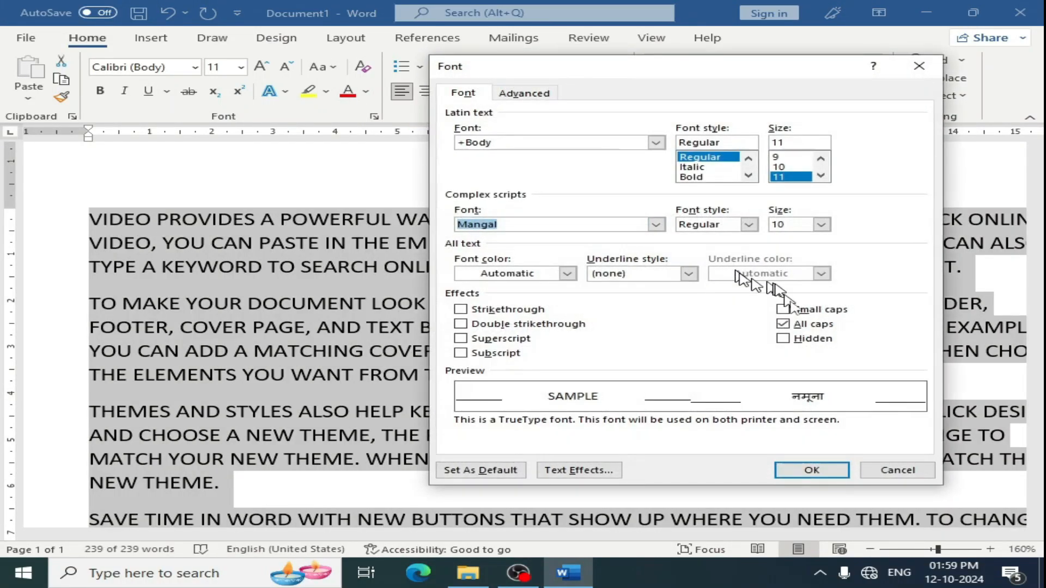
pyautogui.click(783, 339)
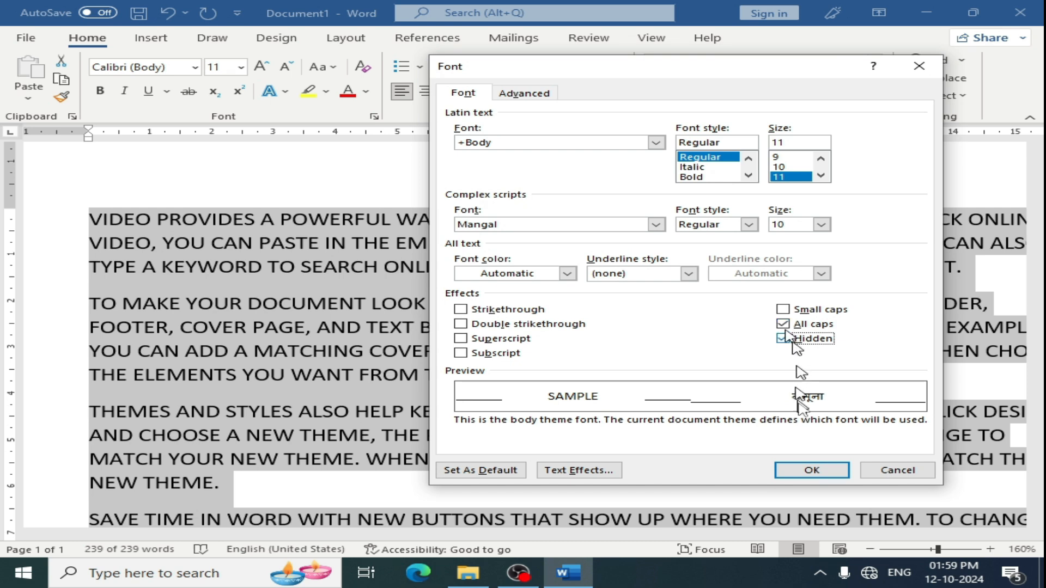
pyautogui.click(805, 468)
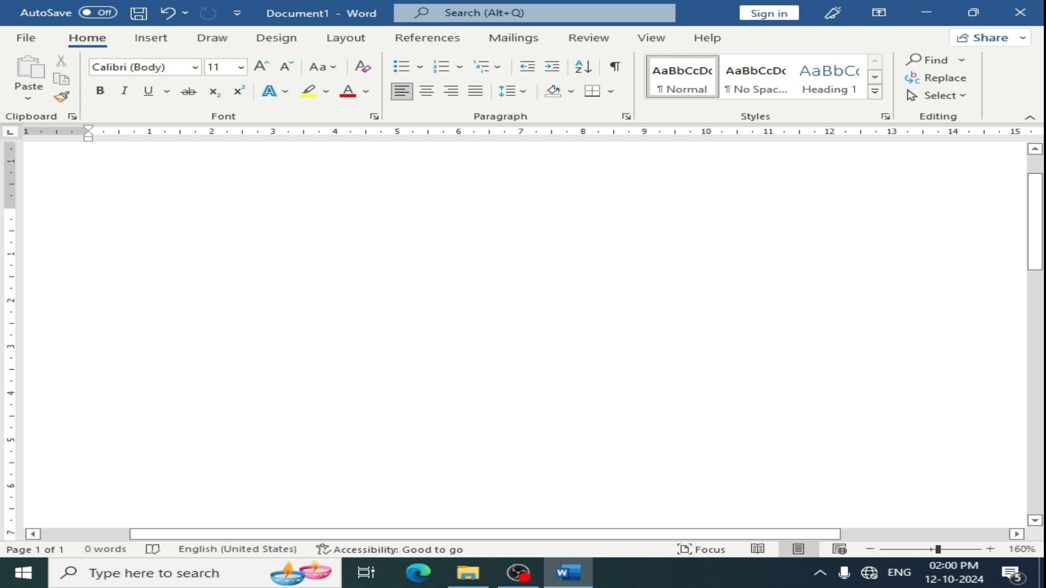
# - Type HE FAKLF JF and briefly show formatting marks to reveal the hidden text
pyautogui.write('HE  FAKLF JF')
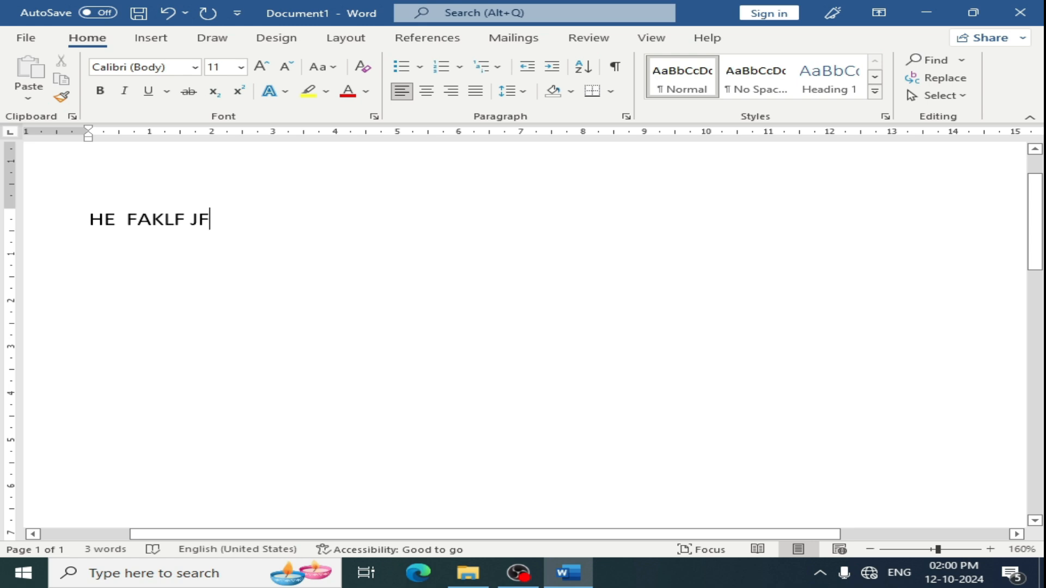
pyautogui.click(617, 70)
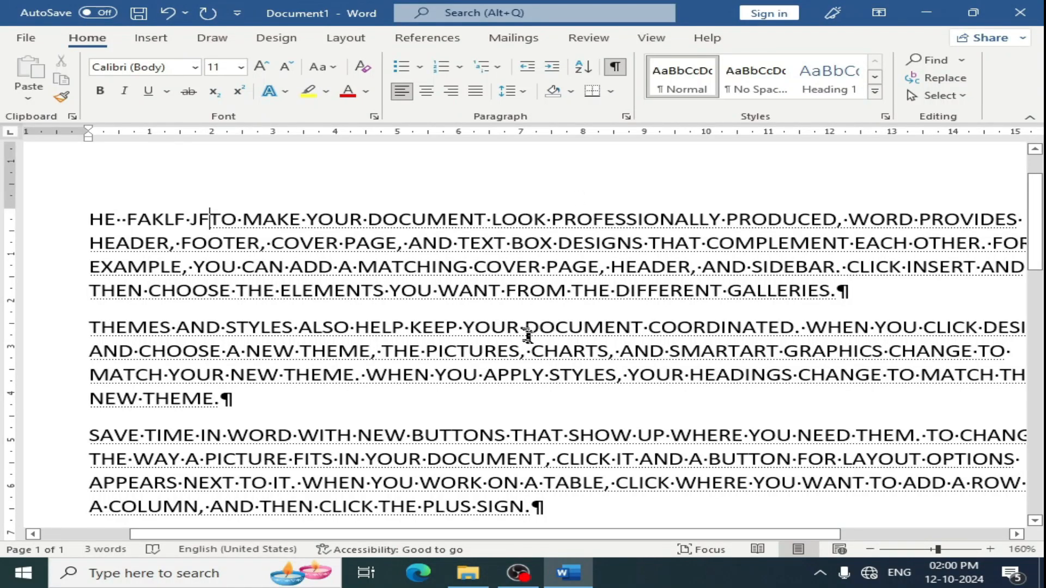
pyautogui.scroll(-5, 526, 327)
pyautogui.scroll(5, 526, 326)
pyautogui.click(615, 67)
pyautogui.click(374, 116)
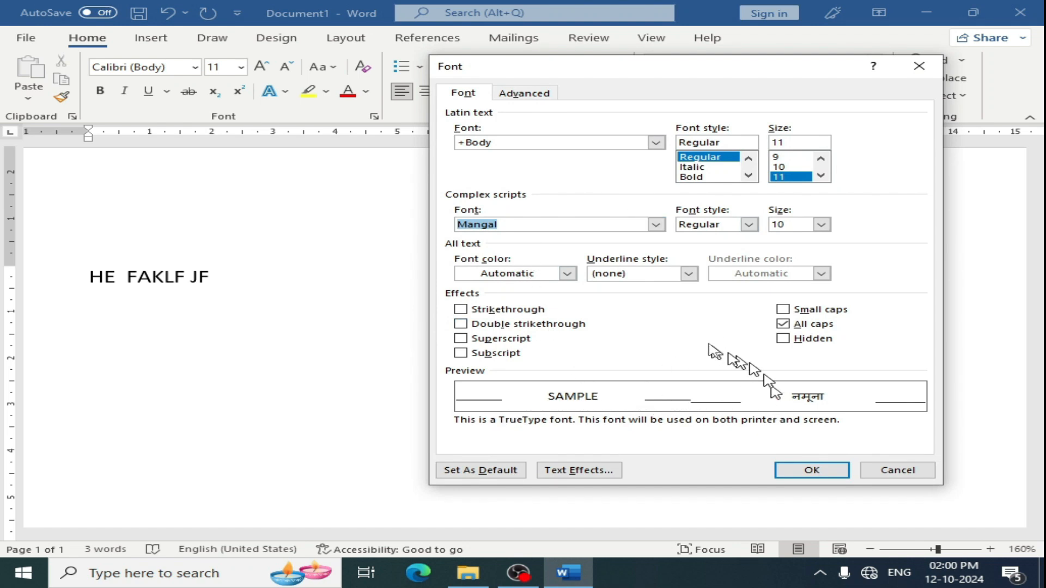
pyautogui.click(460, 324)
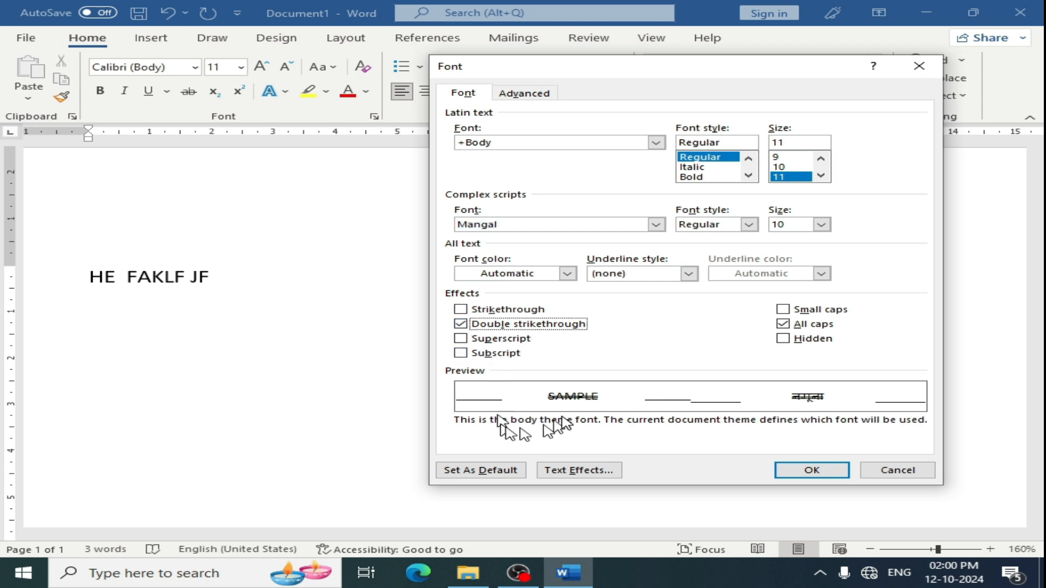
pyautogui.click(460, 324)
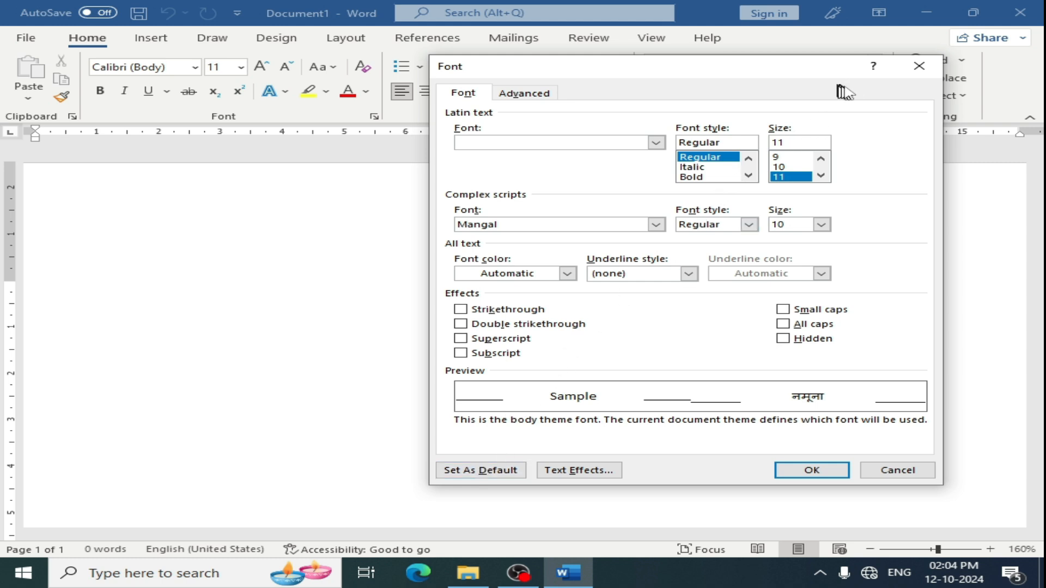
pyautogui.click(919, 65)
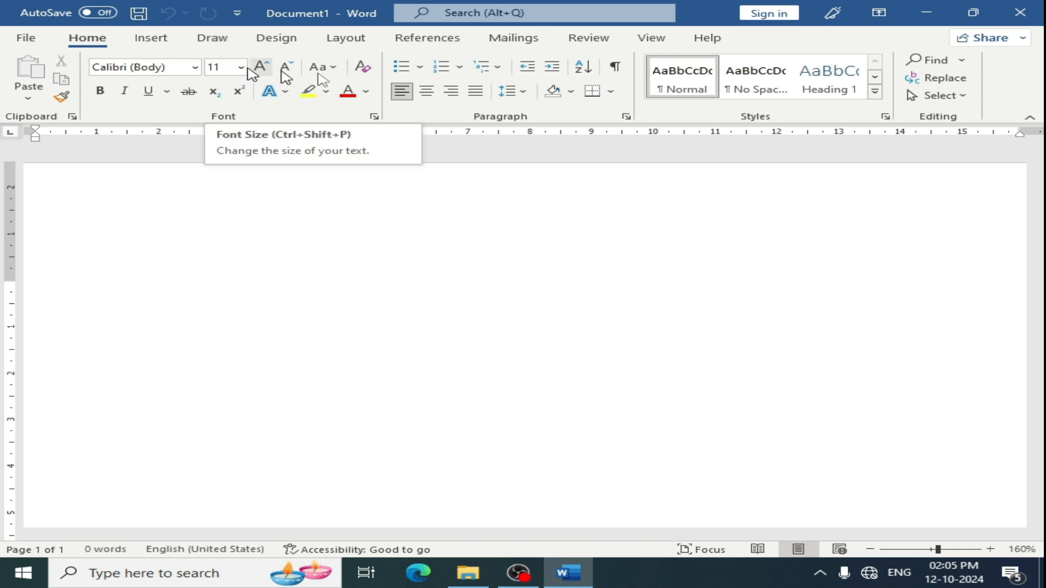
# - Close Word and start it again with a blank document
pyautogui.click(1008, 9)
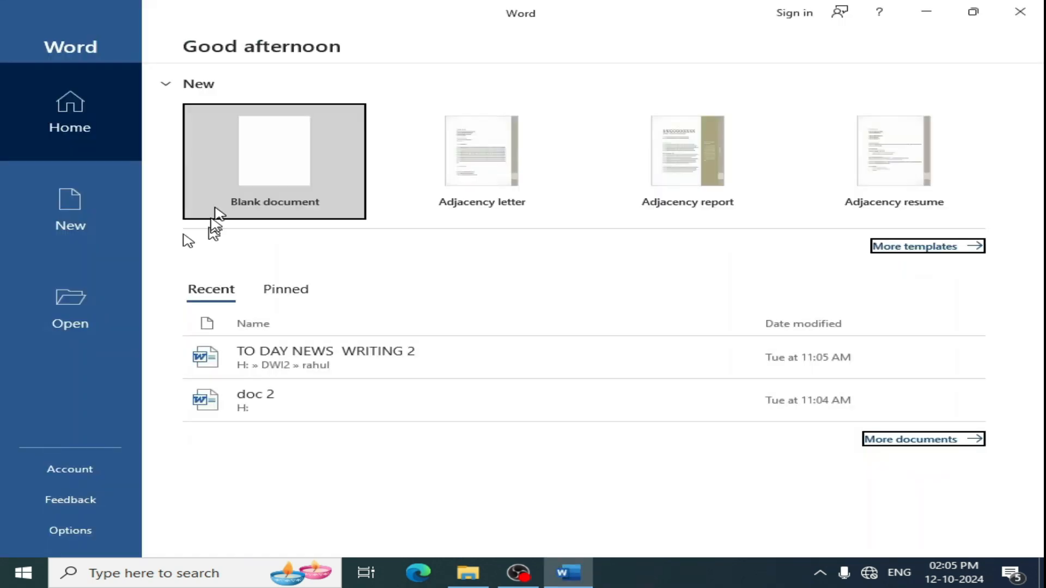
pyautogui.click(271, 187)
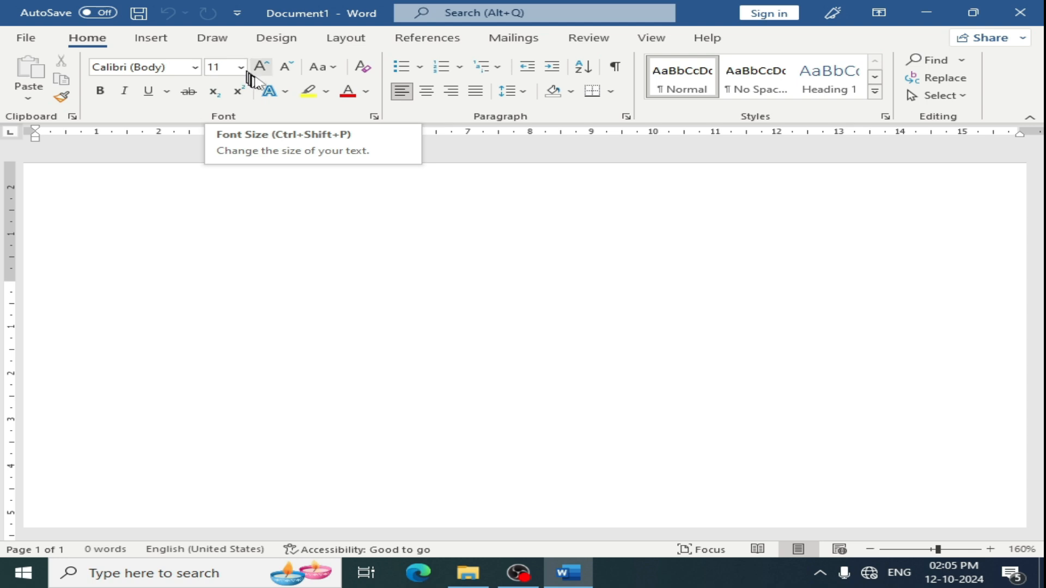
# - Choose the font Kruti Dev 011 at size 16 in the Font dialog
pyautogui.click(375, 116)
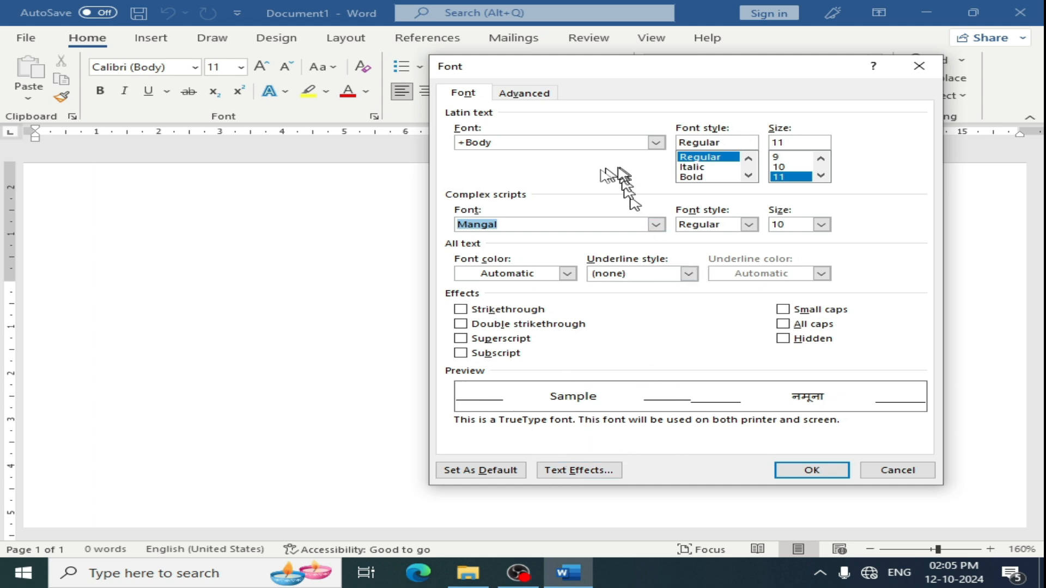
pyautogui.click(657, 143)
pyautogui.scroll(-20, 603, 177)
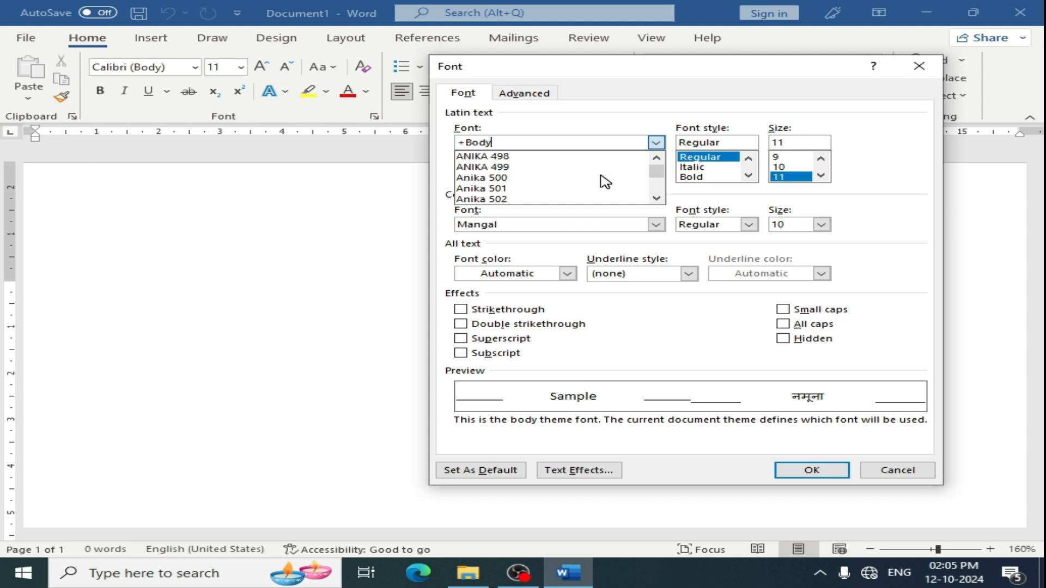
pyautogui.press('BackSpace')
pyautogui.press('BackSpace')
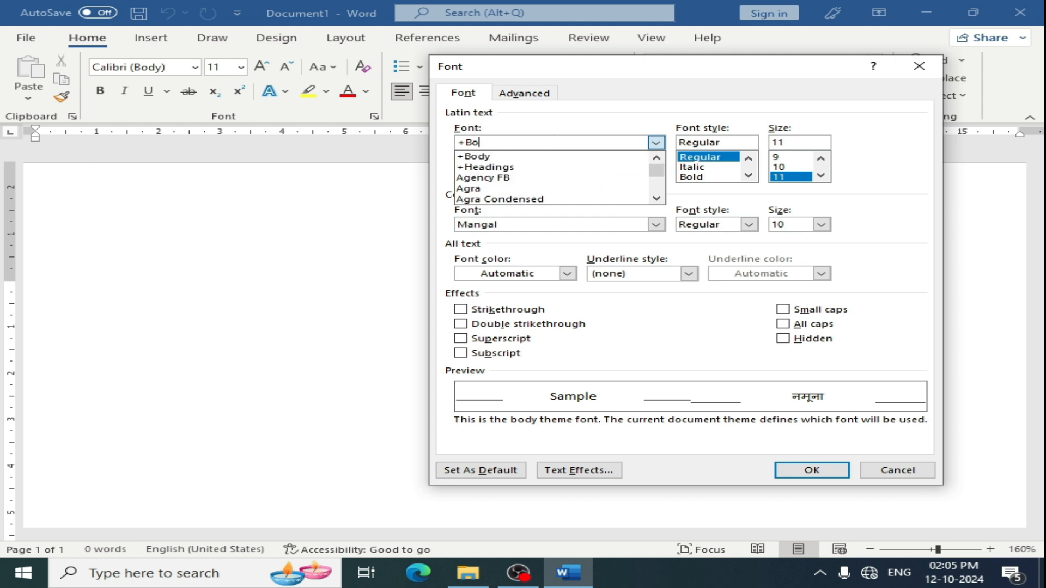
pyautogui.write('kru')
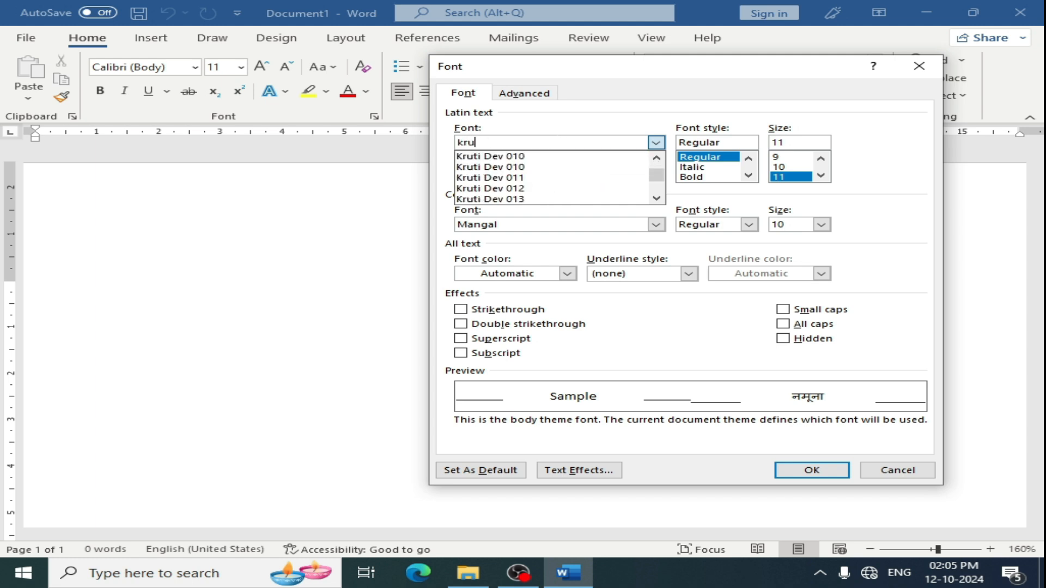
pyautogui.click(529, 178)
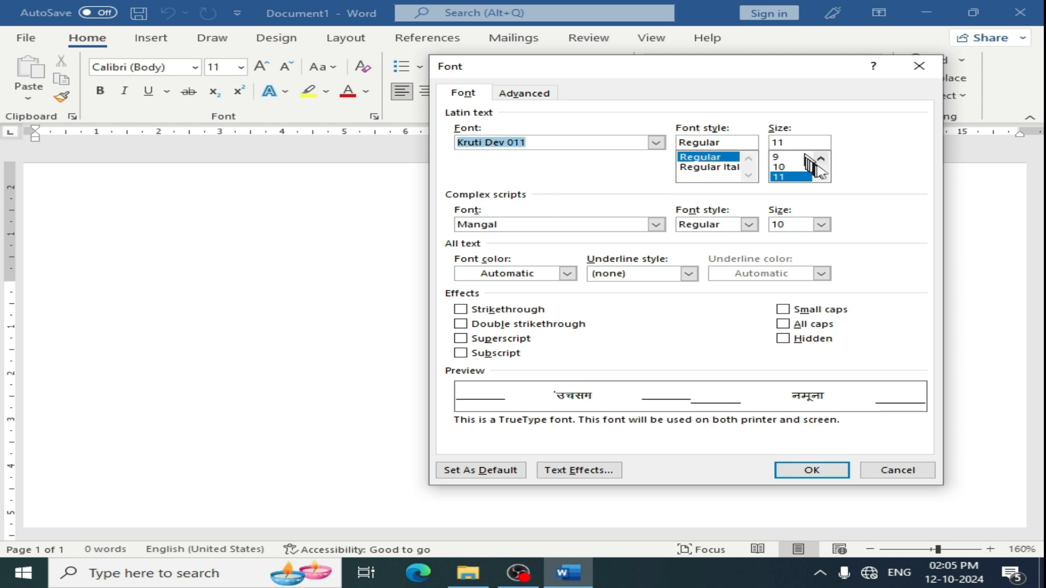
pyautogui.scroll(-3, 817, 172)
pyautogui.scroll(1, 815, 173)
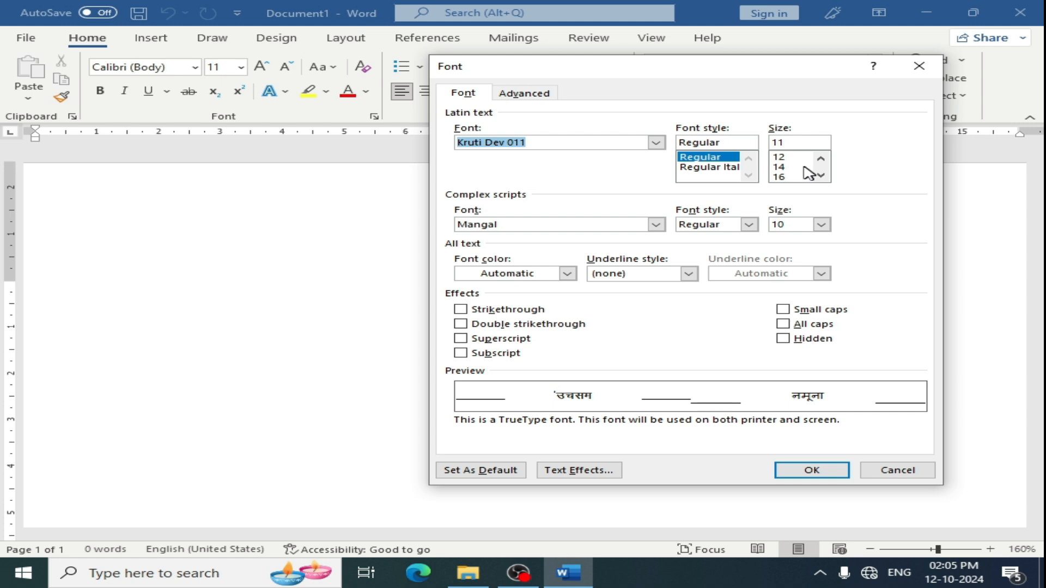
pyautogui.click(788, 177)
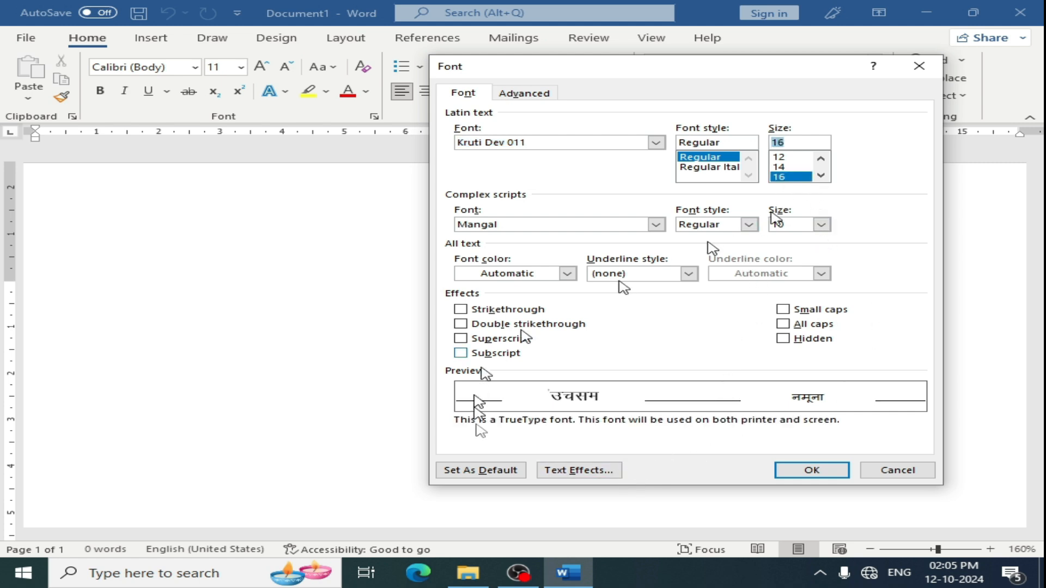
# - Set this font as the default for all documents based on the Normal template
pyautogui.click(482, 471)
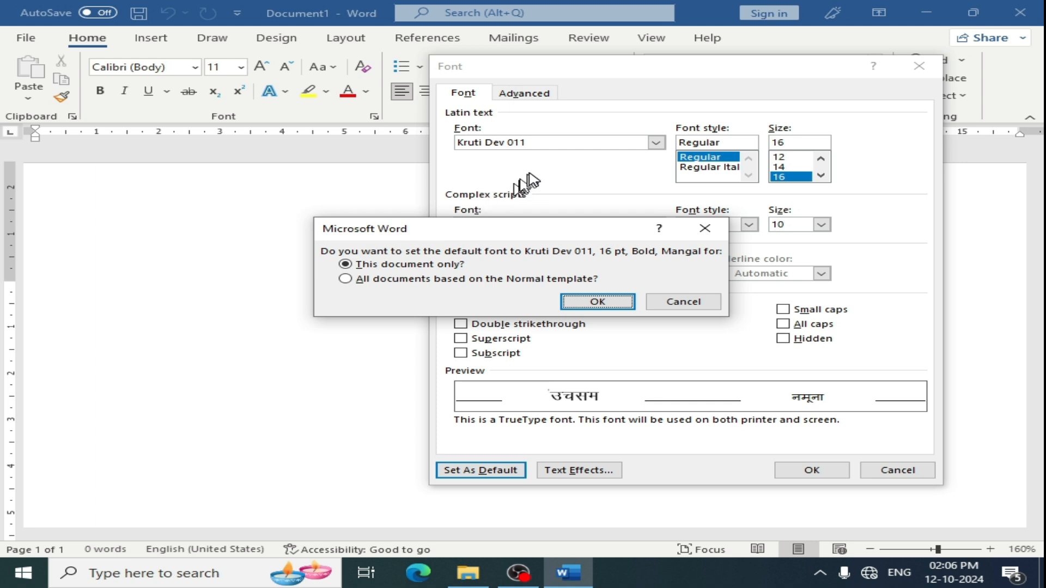
pyautogui.click(351, 281)
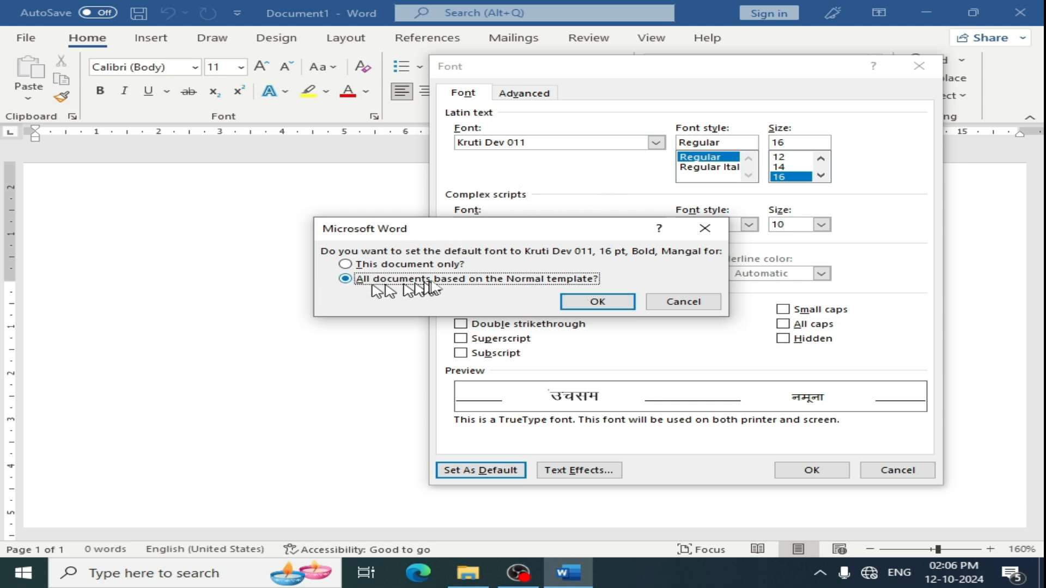
pyautogui.click(597, 302)
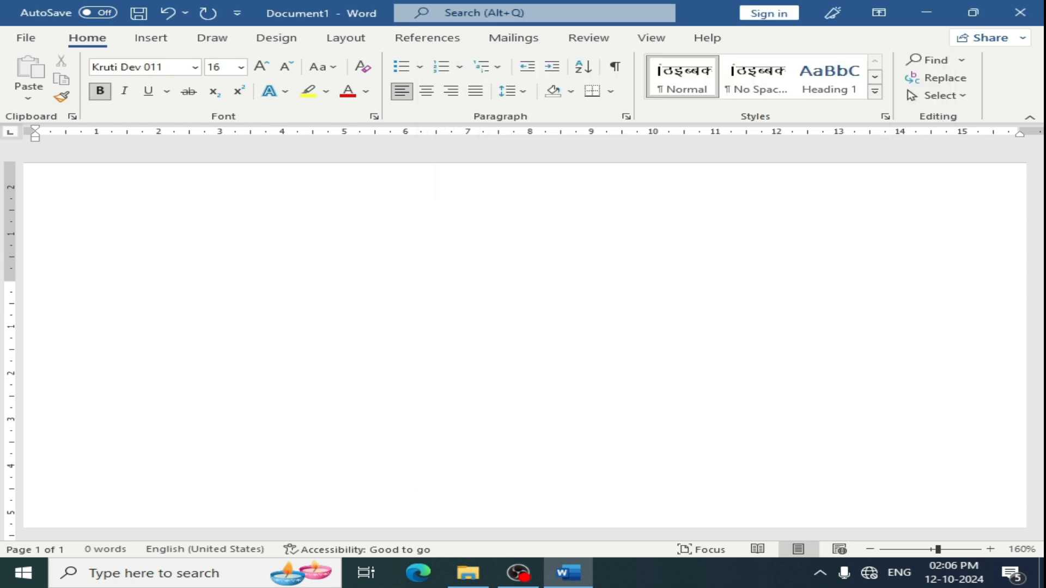
# - Close the document without saving
pyautogui.click(1019, 12)
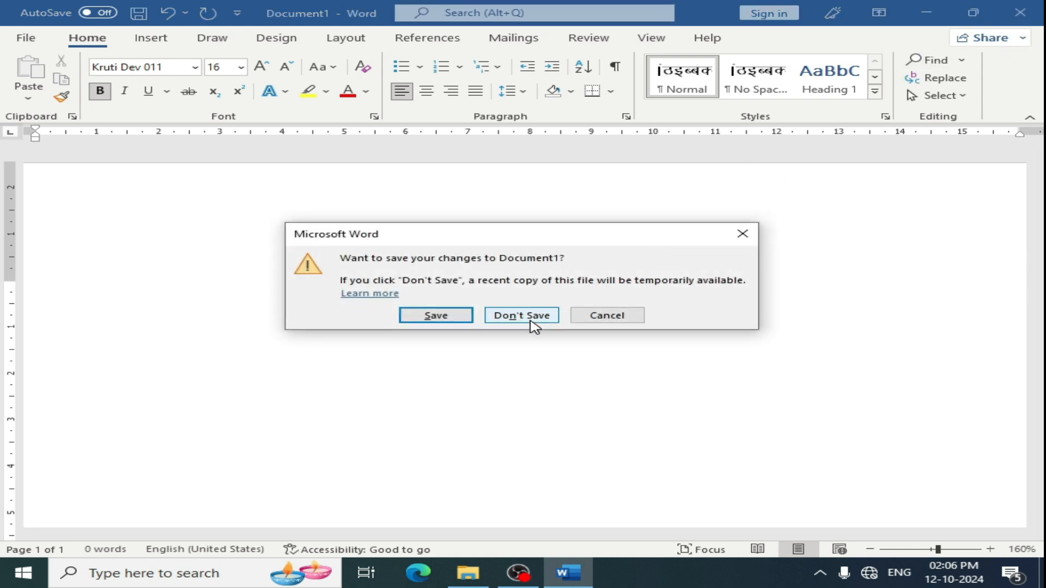
pyautogui.click(521, 316)
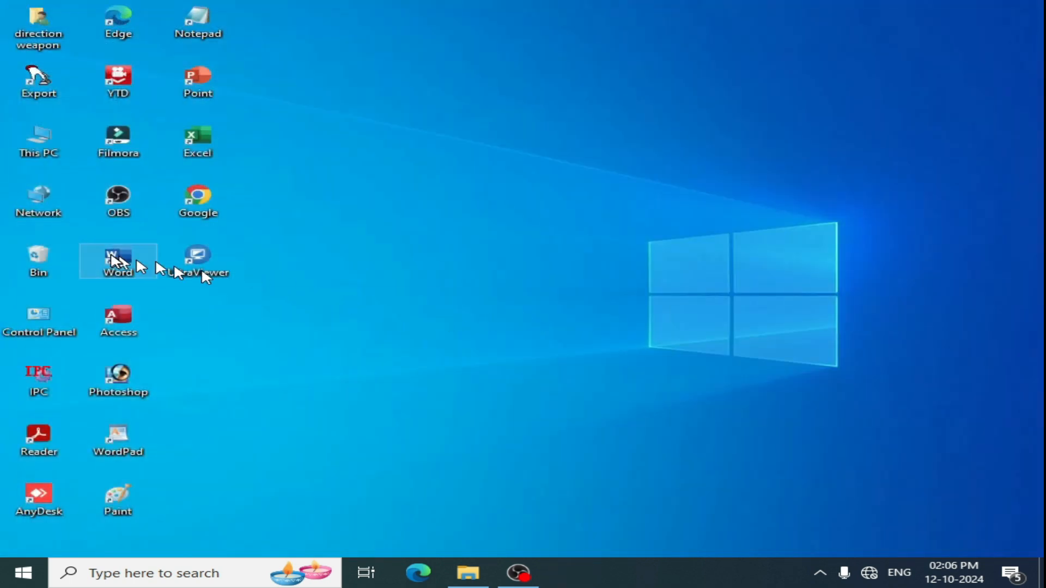
# - Start Word again and open the Font dialog
pyautogui.doubleClick(114, 259)
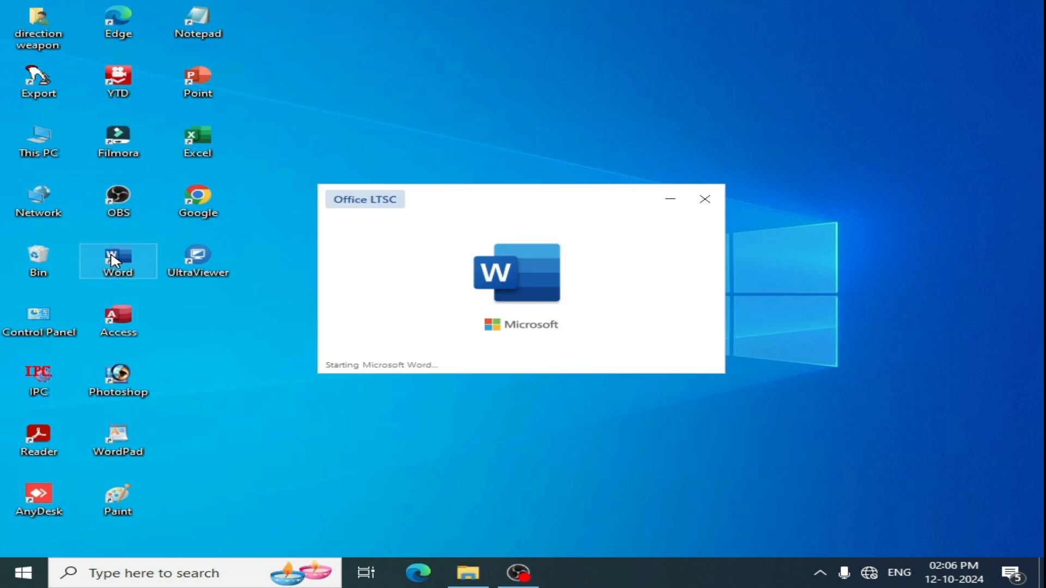
pyautogui.click(268, 173)
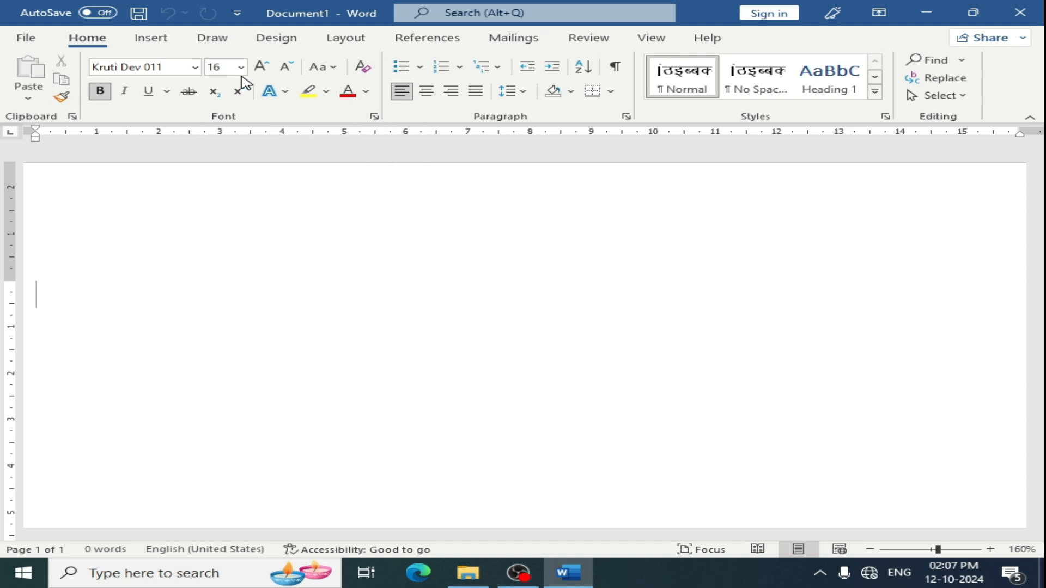
pyautogui.click(374, 116)
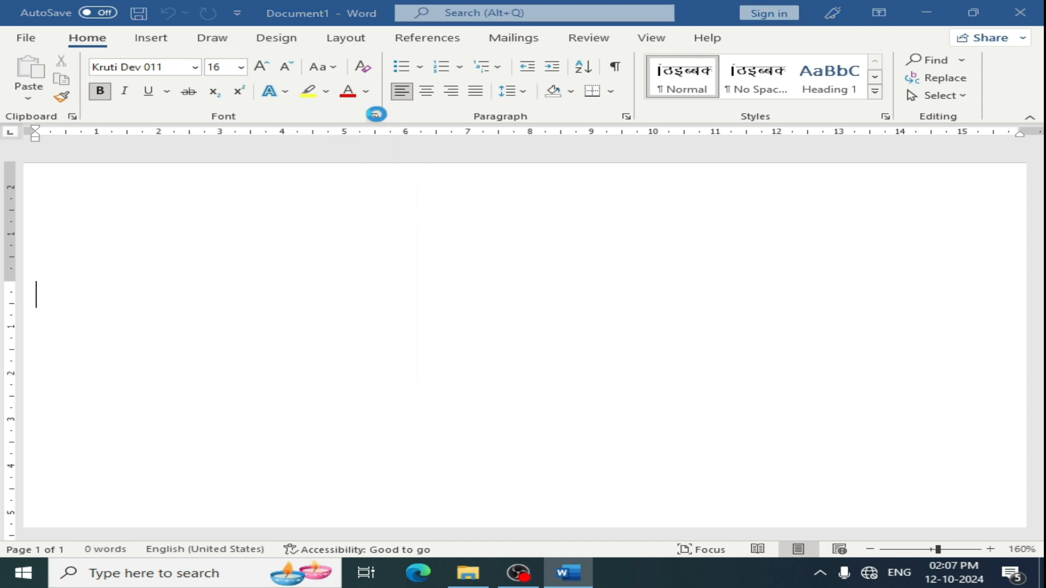